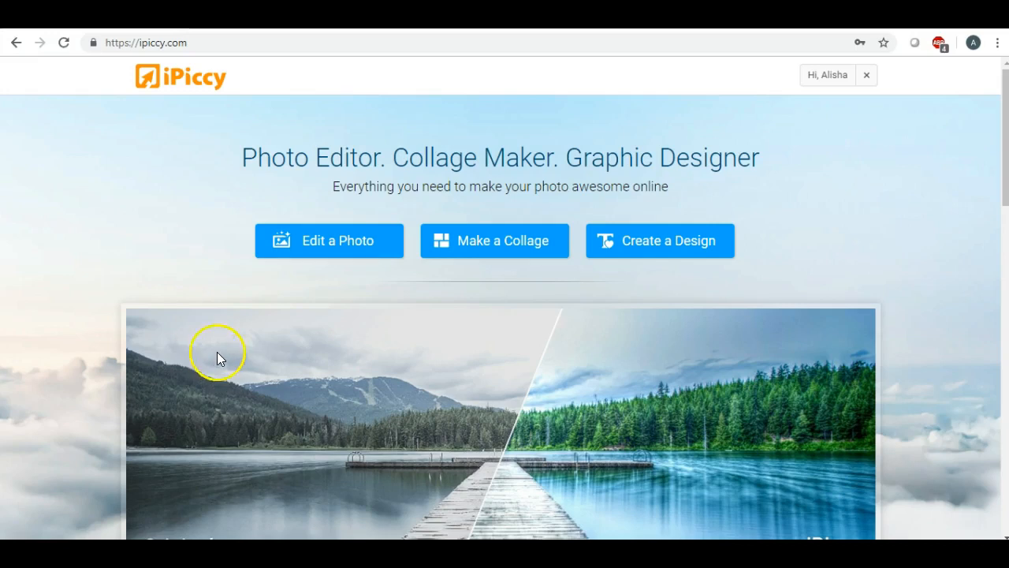
# - Open the Designer for creating a new design and dismiss the introductory hint
pyautogui.click(659, 249)
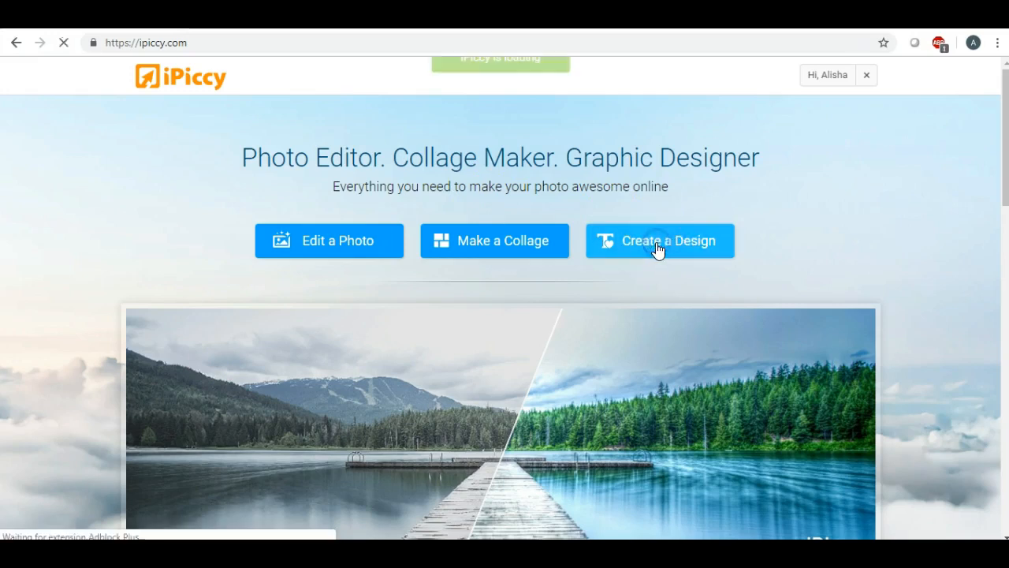
pyautogui.click(356, 252)
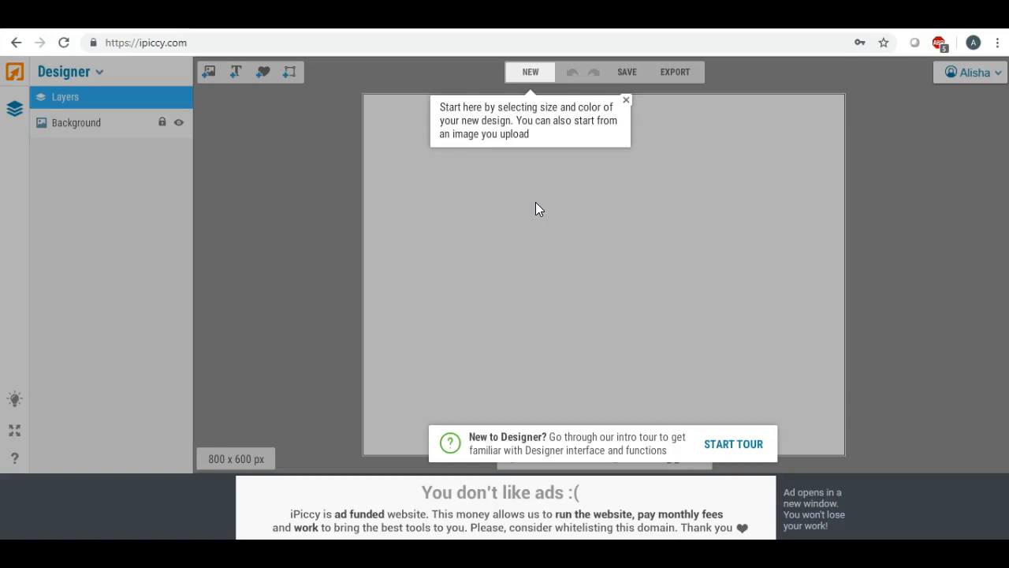
pyautogui.click(625, 99)
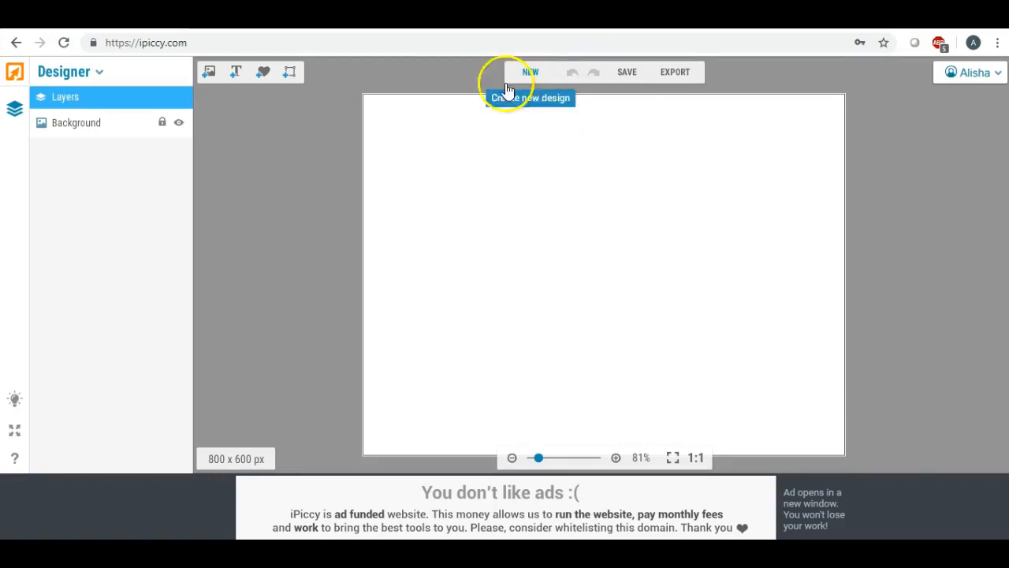
# - Upload the ryne7 image from the 2017-07-08 folder in Pictures to the image library
pyautogui.click(209, 72)
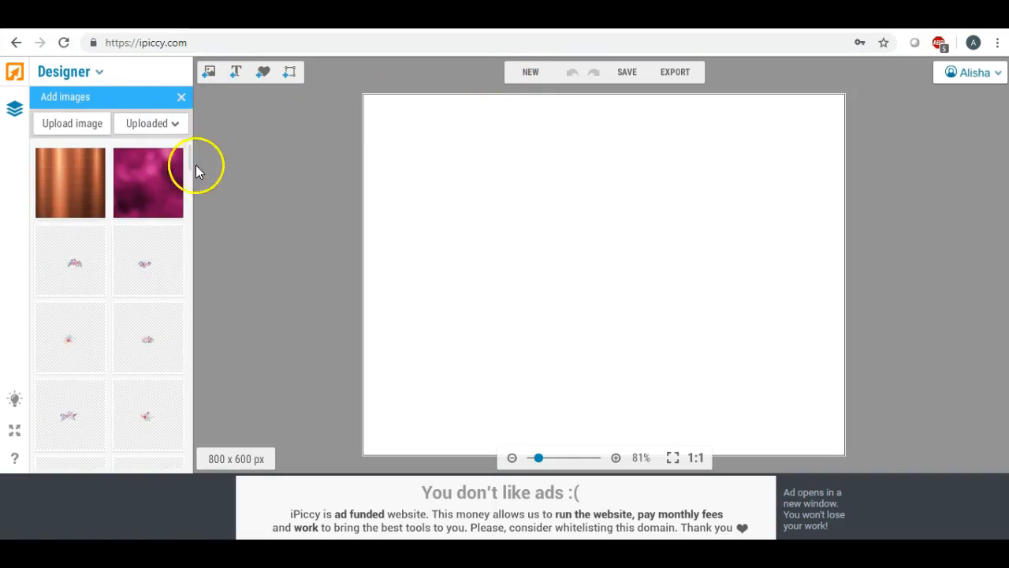
pyautogui.click(75, 124)
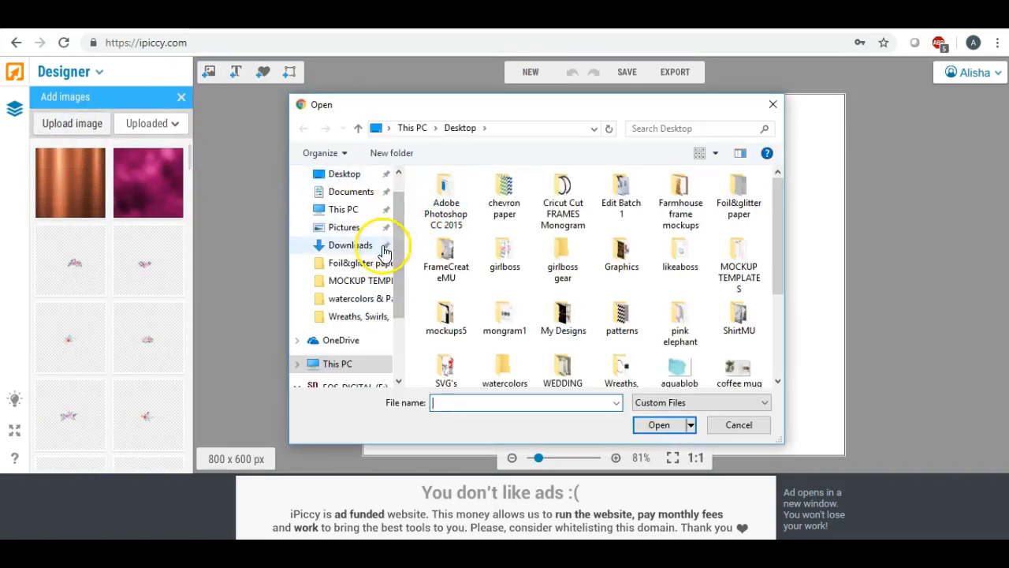
pyautogui.click(344, 227)
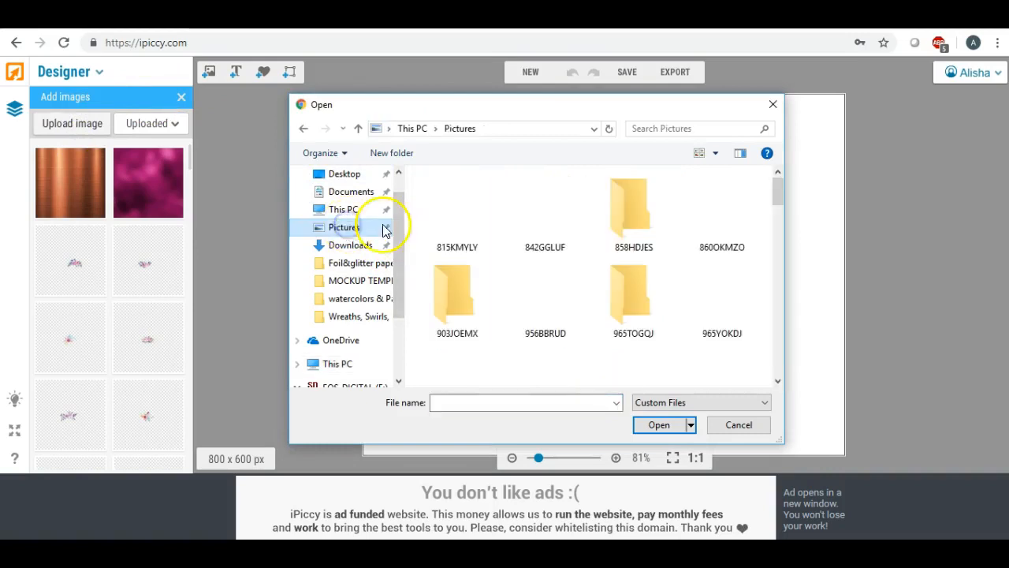
pyautogui.scroll(-10, 519, 230)
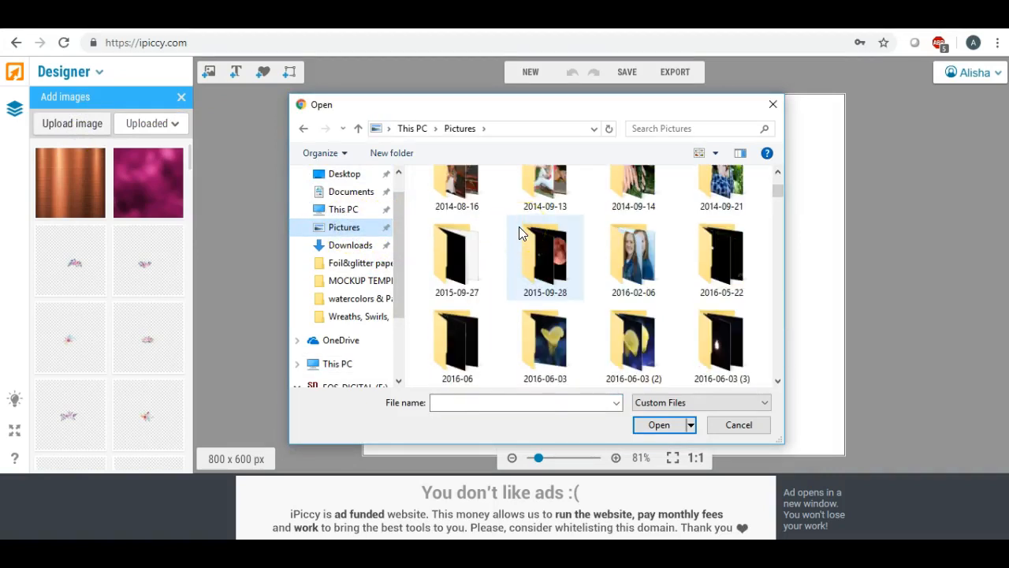
pyautogui.scroll(-1, 518, 226)
pyautogui.scroll(-2, 519, 227)
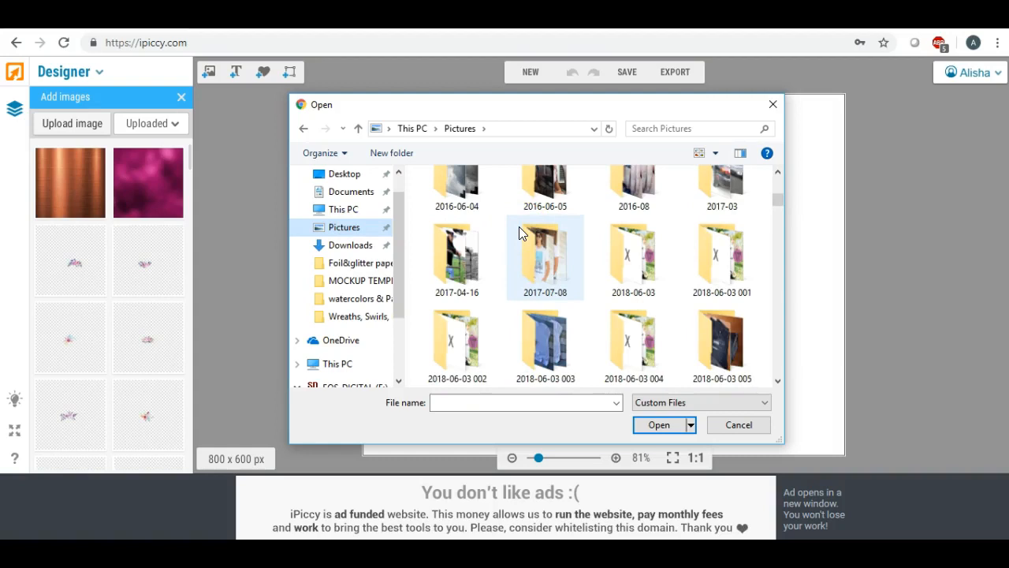
pyautogui.doubleClick(520, 230)
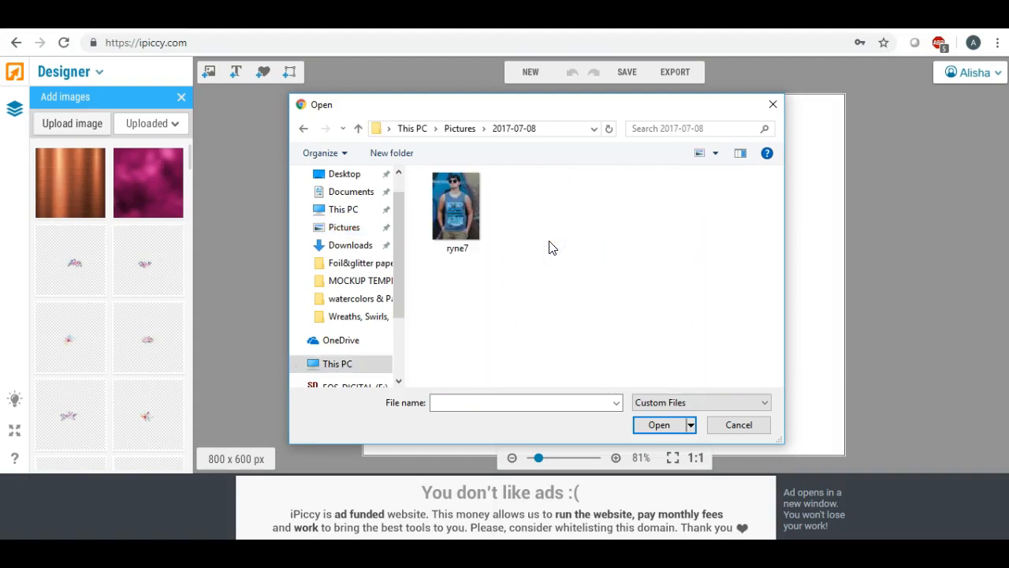
pyautogui.click(469, 204)
pyautogui.doubleClick(467, 205)
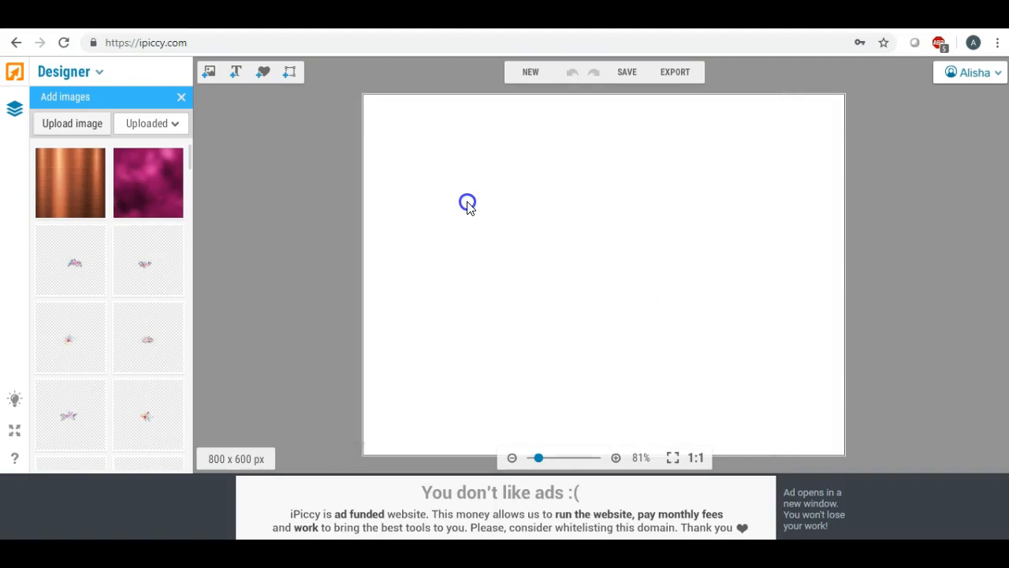
# - Place the ryne7 photo on the canvas and enlarge it to nearly the full canvas height
pyautogui.moveTo(74, 176); pyautogui.dragTo(488, 229)
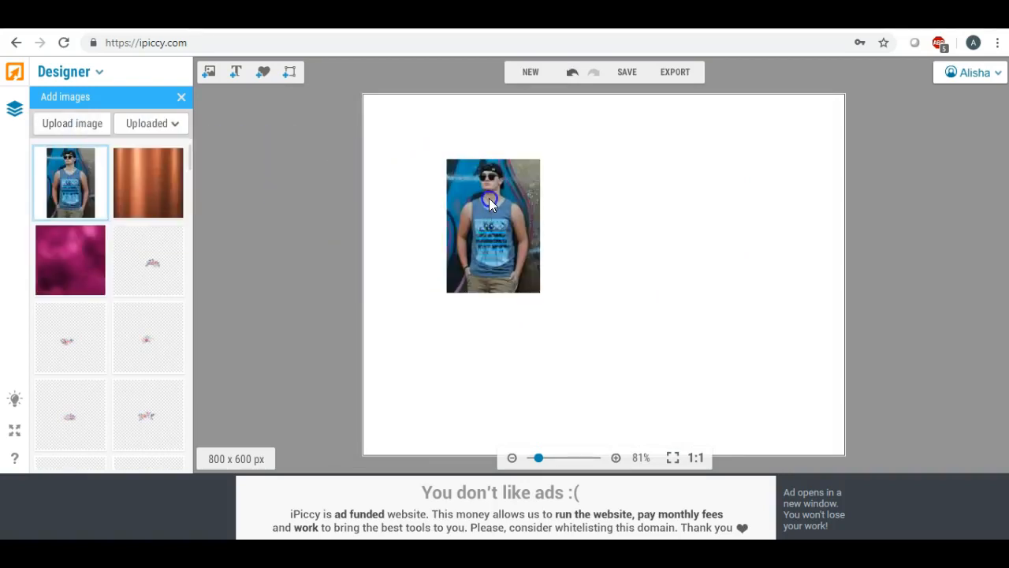
pyautogui.click(484, 219)
pyautogui.moveTo(551, 268); pyautogui.dragTo(797, 433)
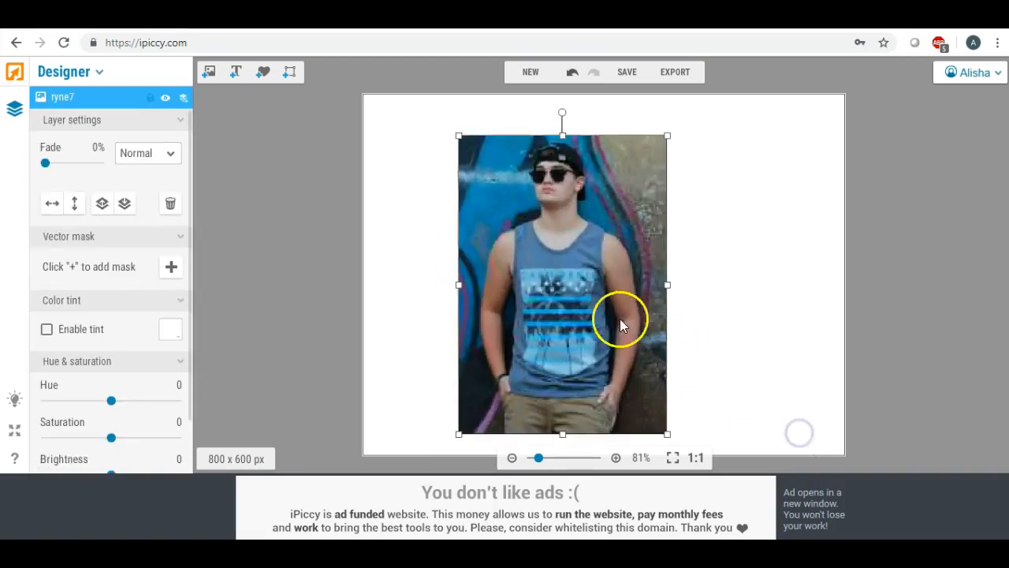
pyautogui.moveTo(587, 276); pyautogui.dragTo(580, 246)
pyautogui.moveTo(662, 410); pyautogui.dragTo(742, 455)
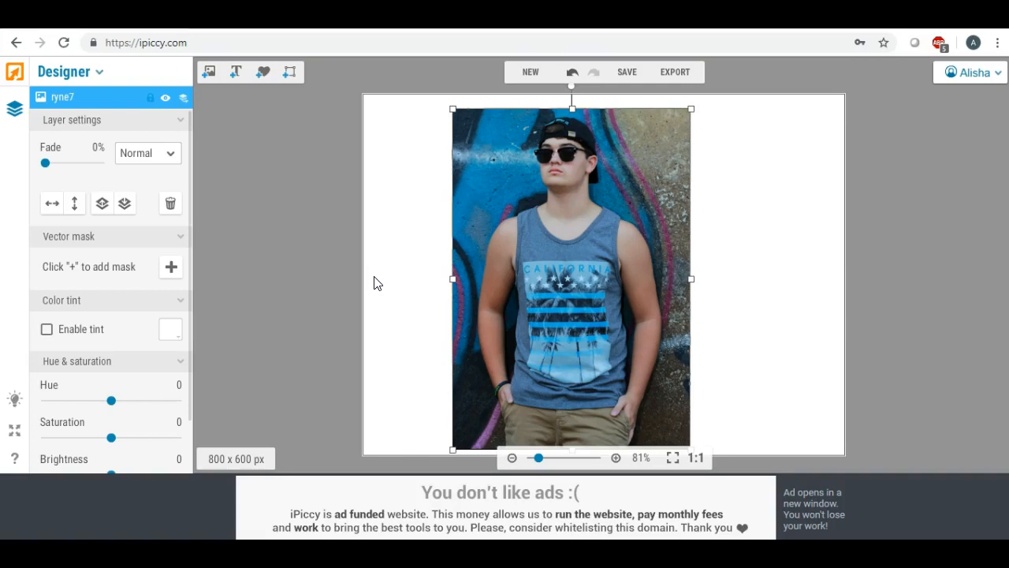
# - Add the transparent-background photography logo to the photo's upper-right corner, shrunk and tilted clockwise
pyautogui.click(208, 73)
pyautogui.moveTo(190, 155); pyautogui.dragTo(189, 404)
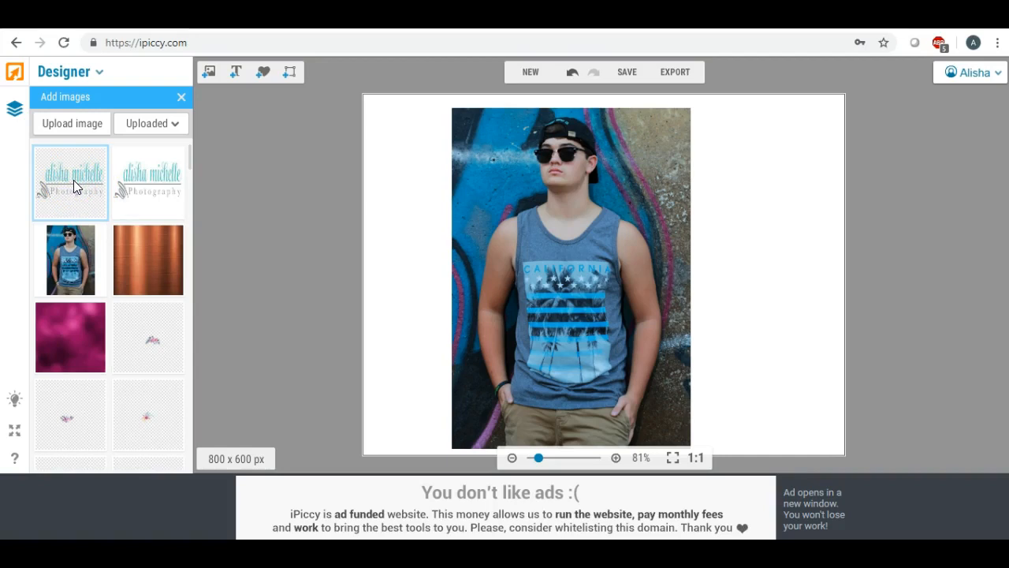
pyautogui.moveTo(73, 182); pyautogui.dragTo(635, 175)
pyautogui.moveTo(564, 105); pyautogui.dragTo(581, 127)
pyautogui.moveTo(640, 176); pyautogui.dragTo(631, 163)
pyautogui.moveTo(635, 98); pyautogui.dragTo(667, 111)
pyautogui.moveTo(622, 162); pyautogui.dragTo(620, 144)
pyautogui.click(607, 200)
pyautogui.click(717, 189)
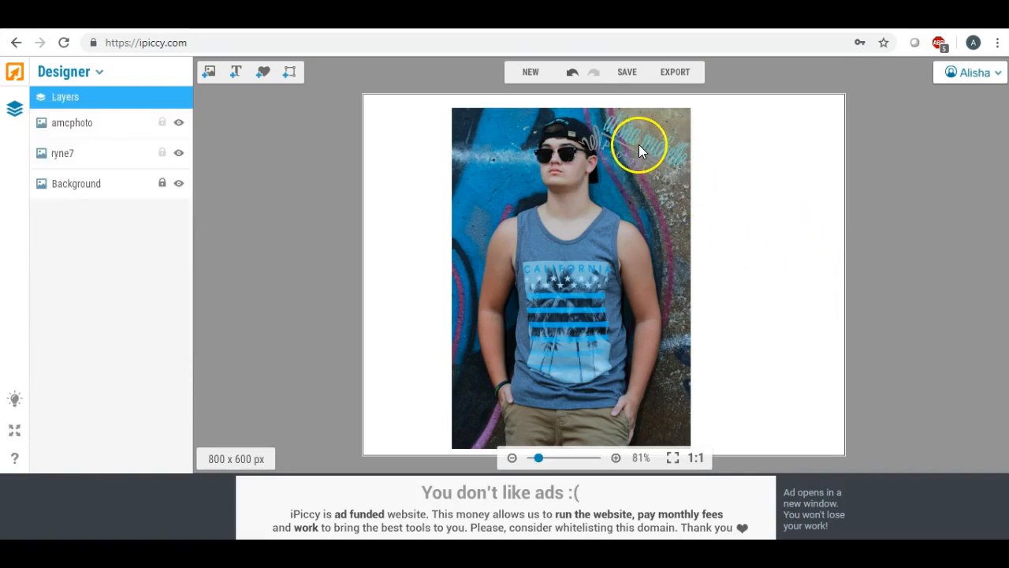
# - Straighten the logo to horizontal and move it to the photo's lower-left corner
pyautogui.click(639, 150)
pyautogui.moveTo(659, 112); pyautogui.dragTo(624, 99)
pyautogui.moveTo(622, 163); pyautogui.dragTo(502, 395)
pyautogui.click(411, 337)
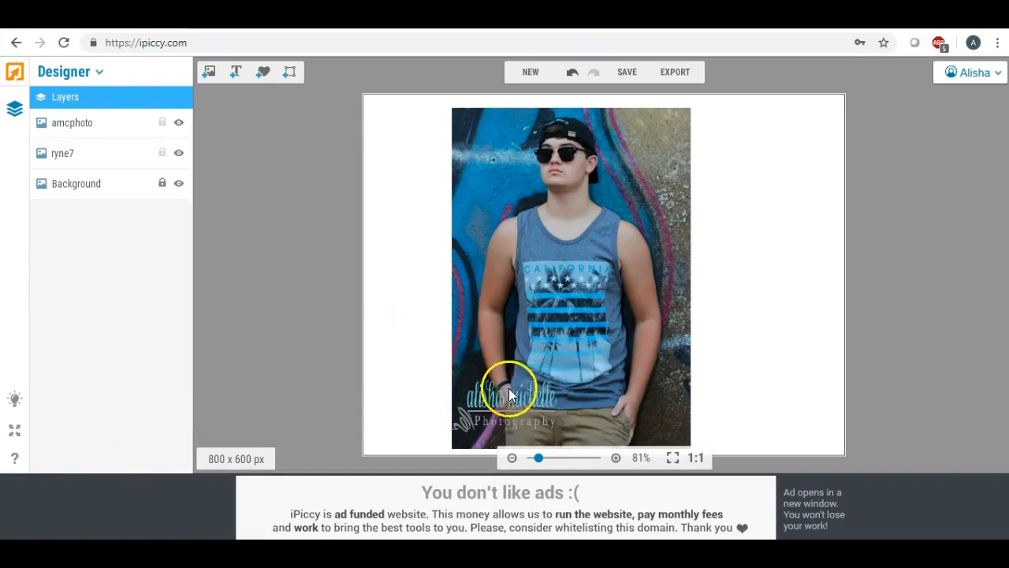
# - Move the logo to the photo's lower-right corner, trying a larger size before shrinking it to fit there
pyautogui.moveTo(522, 409); pyautogui.dragTo(639, 419)
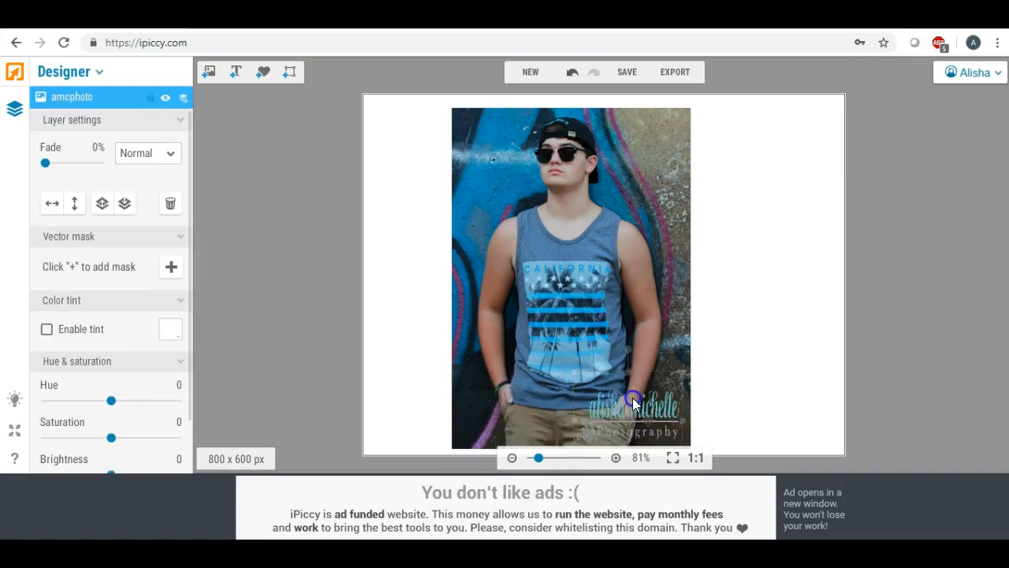
pyautogui.click(593, 411)
pyautogui.moveTo(573, 371); pyautogui.dragTo(517, 322)
pyautogui.moveTo(672, 375); pyautogui.dragTo(551, 369)
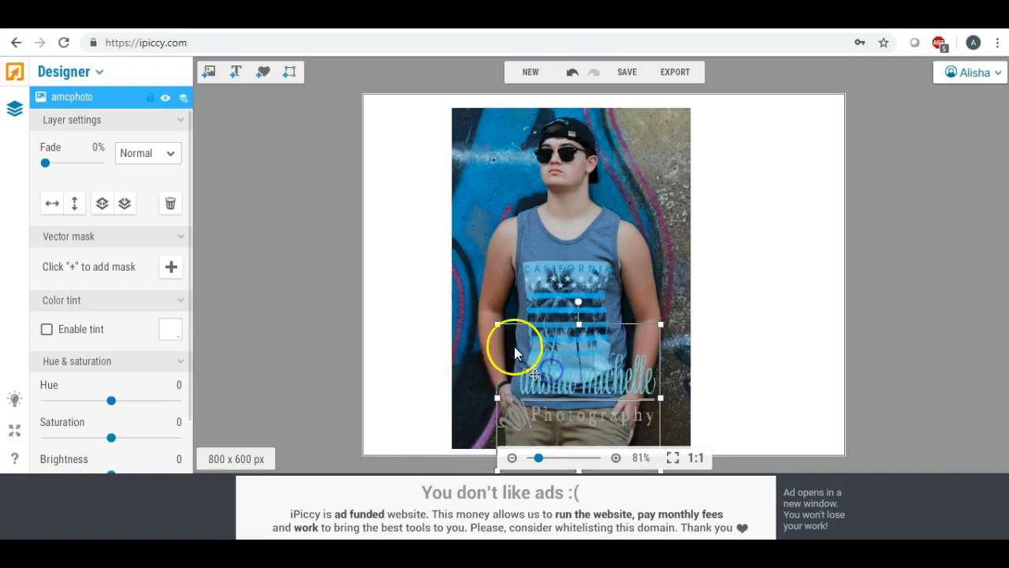
pyautogui.click(503, 325)
pyautogui.moveTo(531, 364); pyautogui.dragTo(639, 405)
pyautogui.click(769, 369)
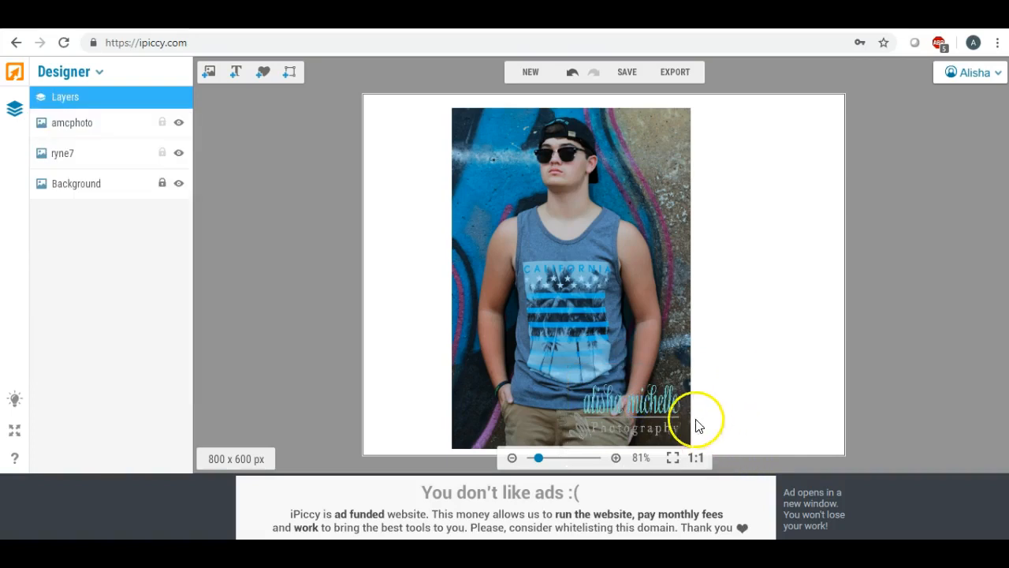
# - Move the logo off the photo onto the white canvas area and delete the photo
pyautogui.moveTo(635, 411); pyautogui.dragTo(760, 281)
pyautogui.click(594, 215)
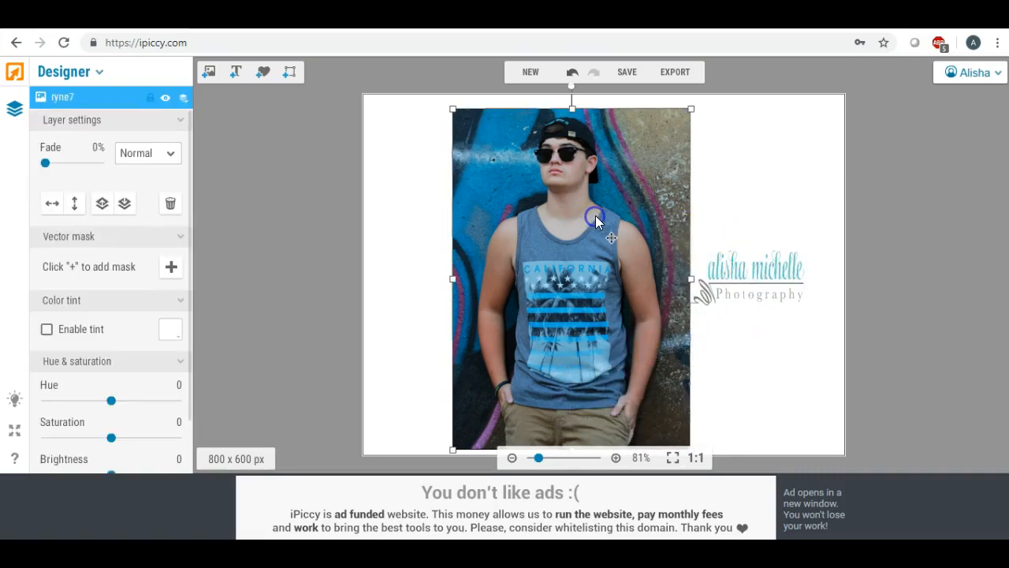
pyautogui.press('Delete')
# - Enlarge the logo in the middle of the canvas, and delete it to leave the canvas empty
pyautogui.moveTo(719, 250); pyautogui.dragTo(837, 441)
pyautogui.moveTo(705, 338); pyautogui.dragTo(633, 268)
pyautogui.click(416, 248)
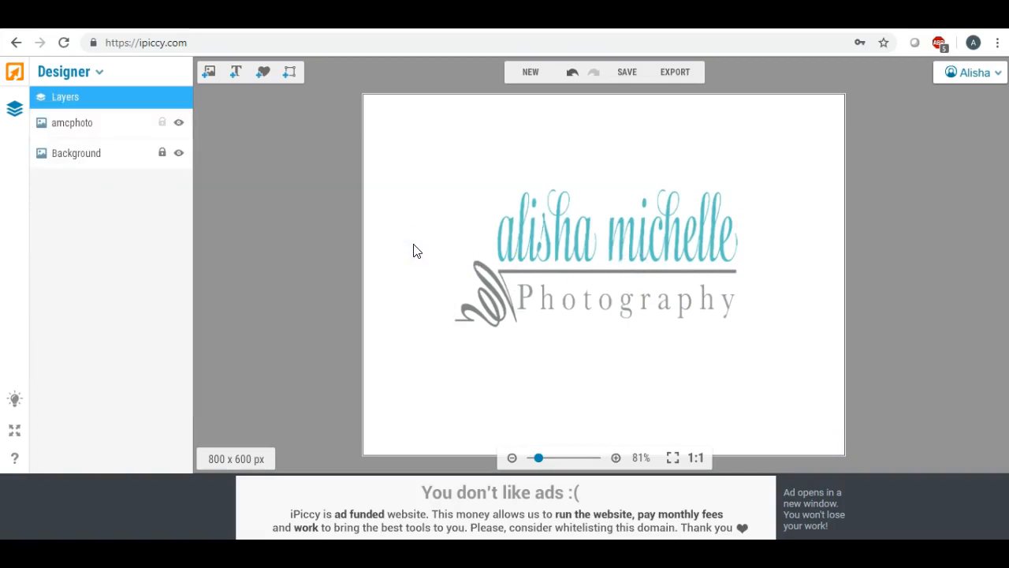
pyautogui.click(536, 247)
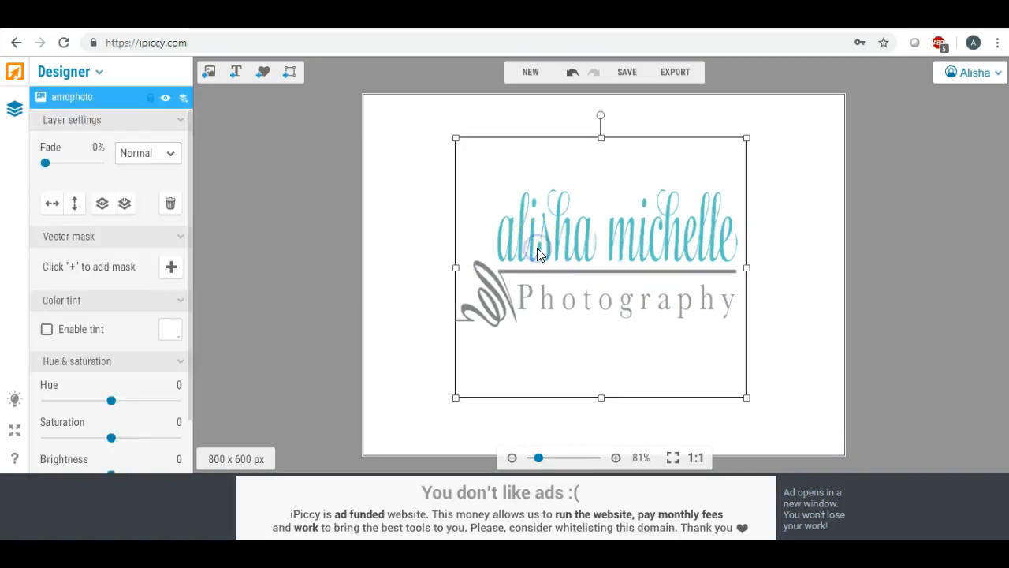
pyautogui.press('Delete')
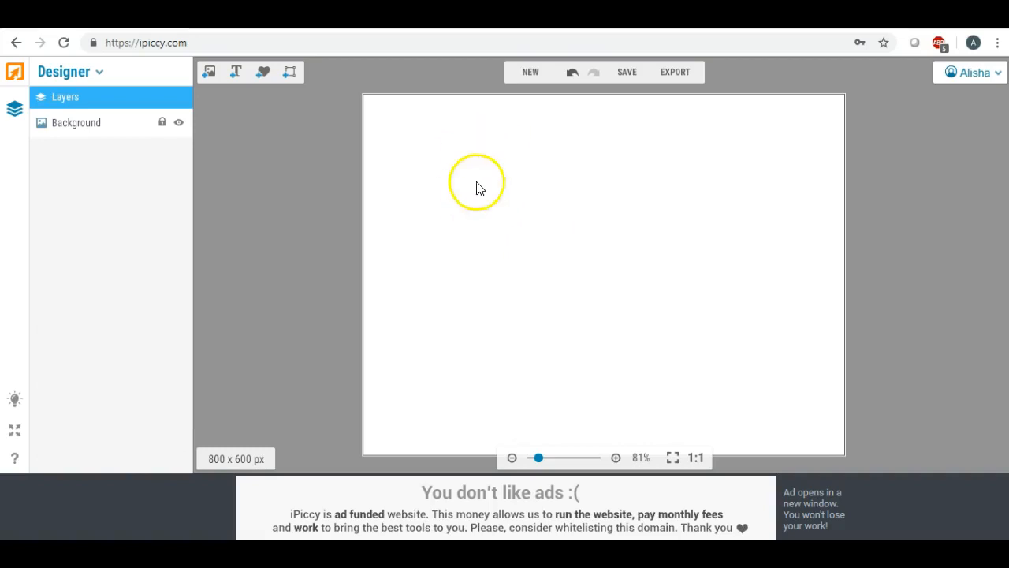
# - Create a new white design with a custom canvas size of 500 x 500 px
pyautogui.click(530, 73)
pyautogui.click(563, 213)
pyautogui.moveTo(562, 213); pyautogui.dragTo(472, 198)
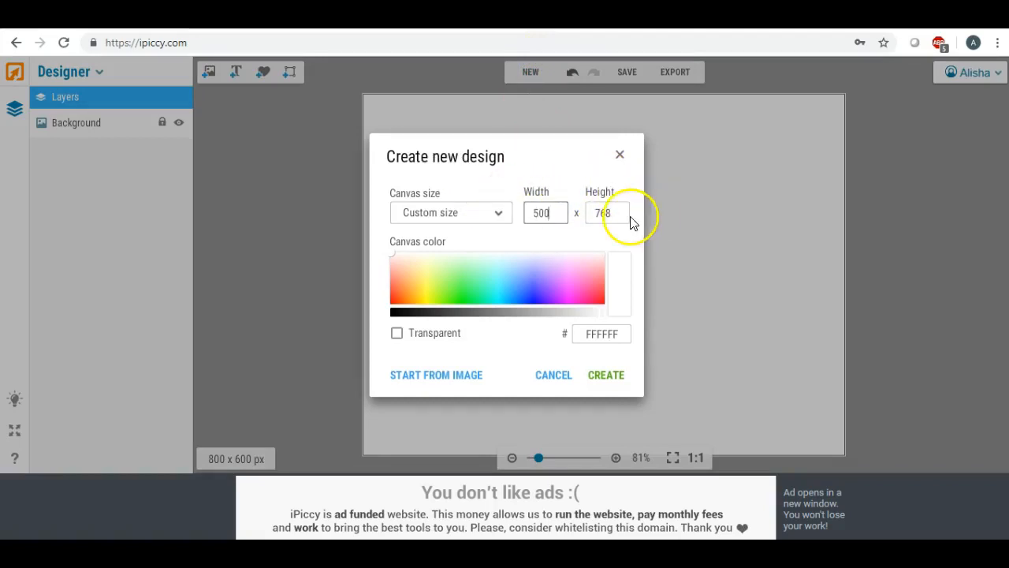
pyautogui.moveTo(624, 213); pyautogui.dragTo(502, 211)
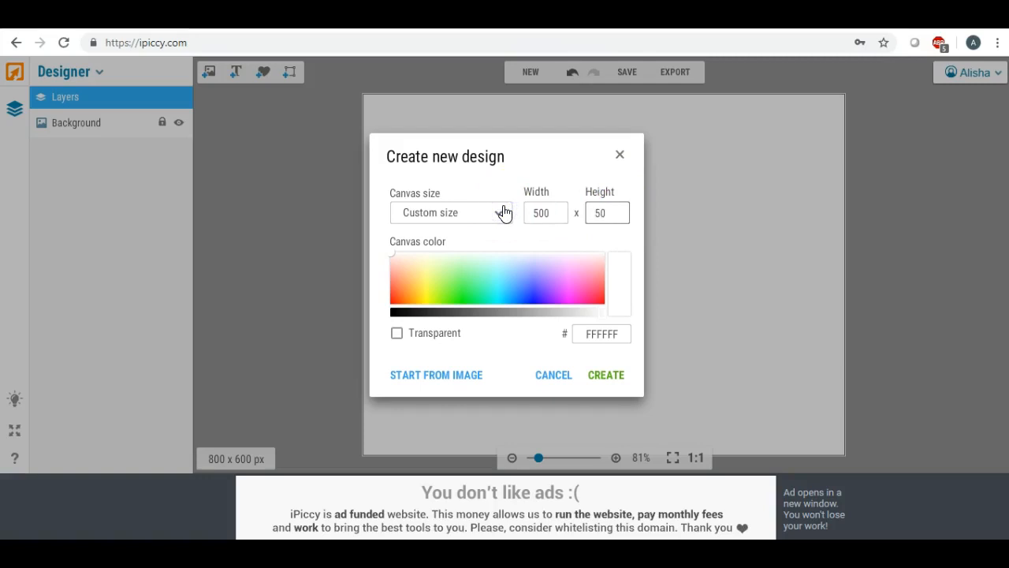
pyautogui.click(600, 376)
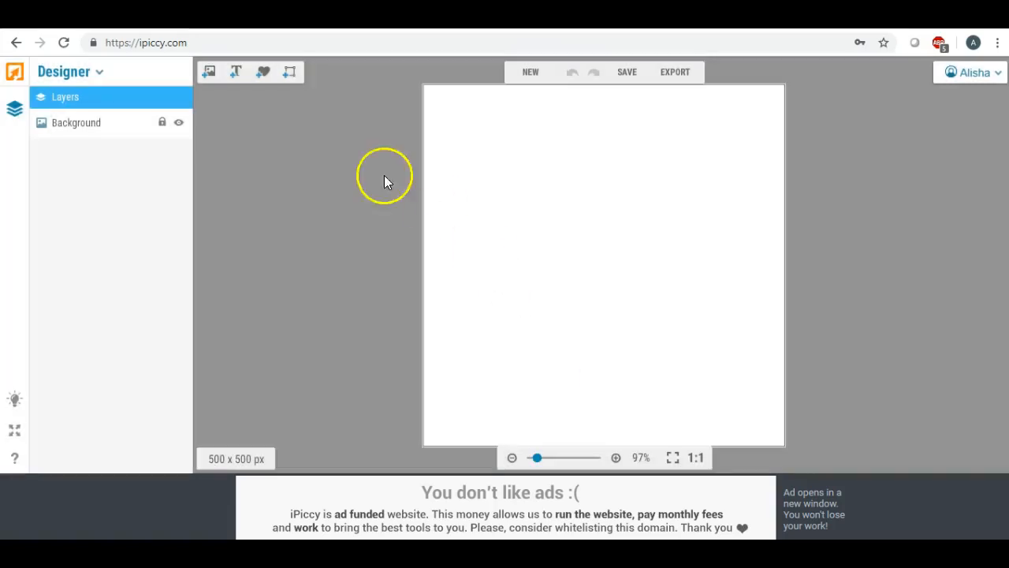
# - Add the X2 line image from the uploaded images, enlarge it and centre it on the canvas
pyautogui.click(209, 78)
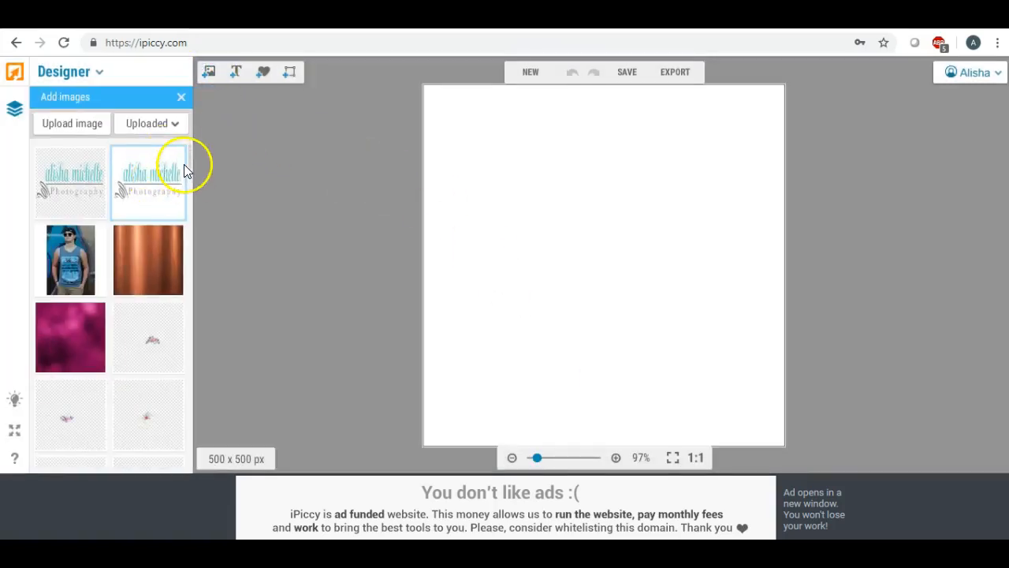
pyautogui.moveTo(191, 155); pyautogui.dragTo(192, 203)
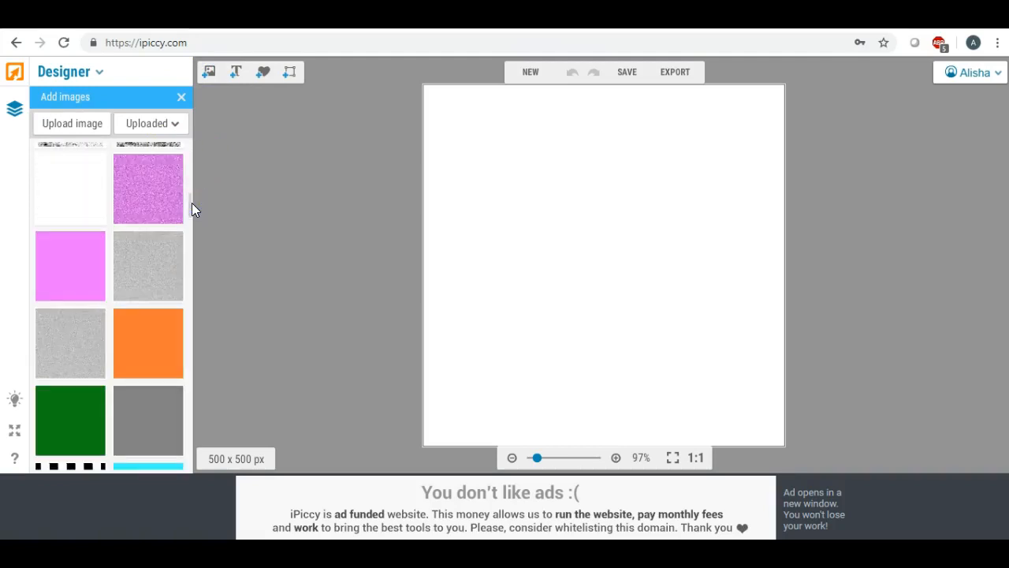
pyautogui.moveTo(192, 202); pyautogui.dragTo(193, 239)
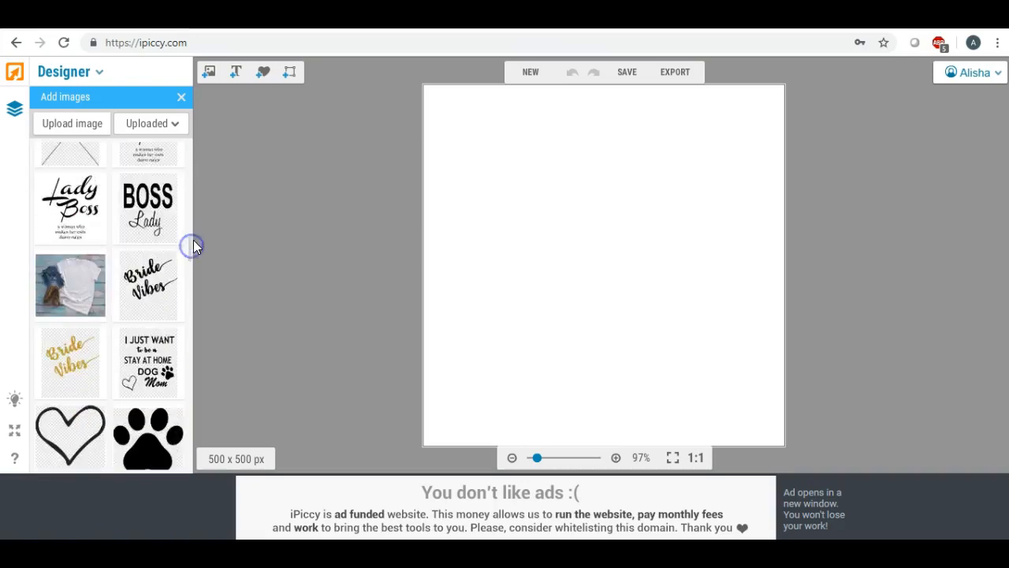
pyautogui.moveTo(66, 158); pyautogui.dragTo(505, 174)
pyautogui.moveTo(570, 252); pyautogui.dragTo(913, 441)
pyautogui.moveTo(618, 281); pyautogui.dragTo(630, 264)
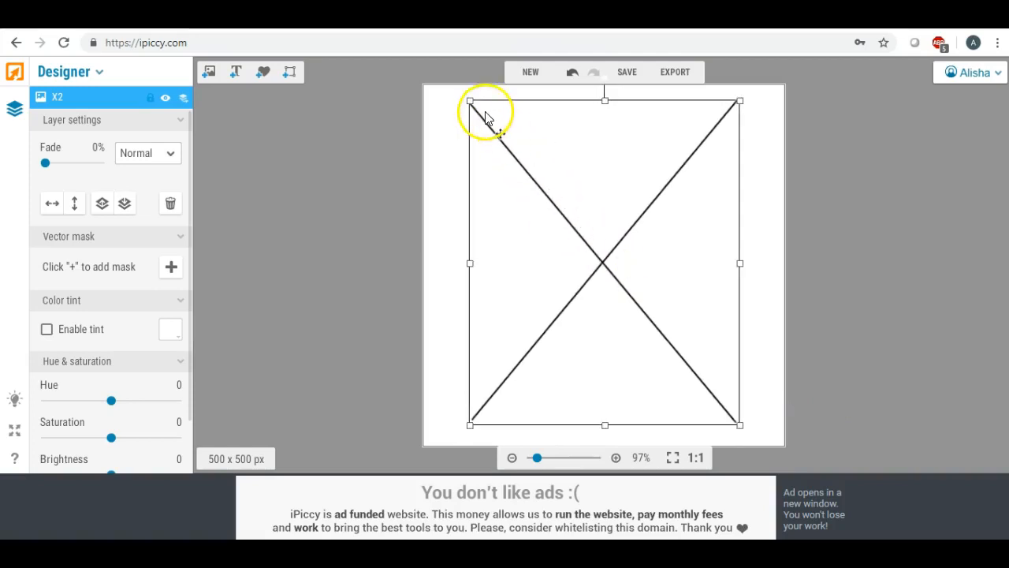
# - Stretch and reposition the X so its lines cross the whole canvas from corner to corner
pyautogui.moveTo(470, 100); pyautogui.dragTo(373, 38)
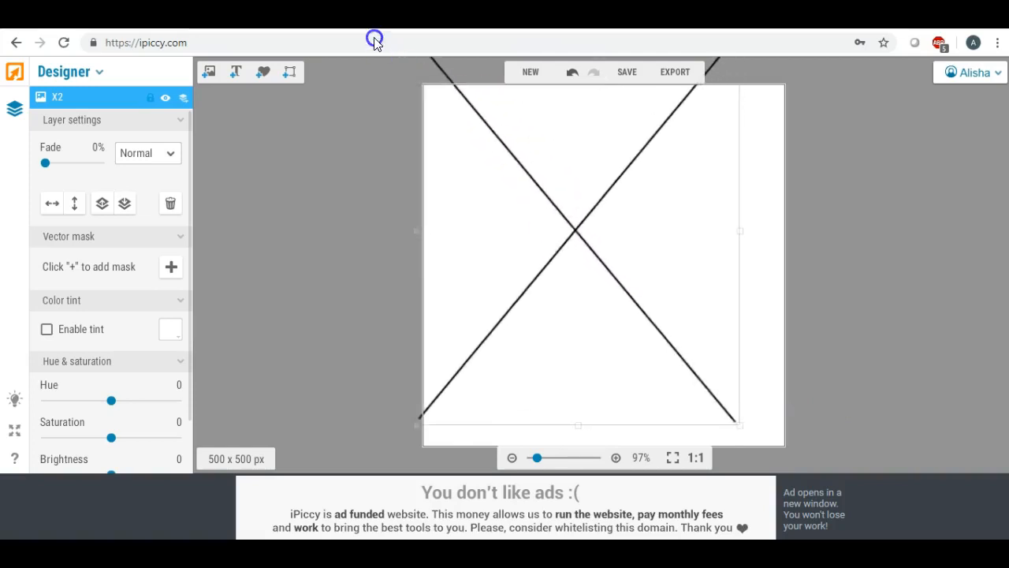
pyautogui.moveTo(581, 163); pyautogui.dragTo(619, 228)
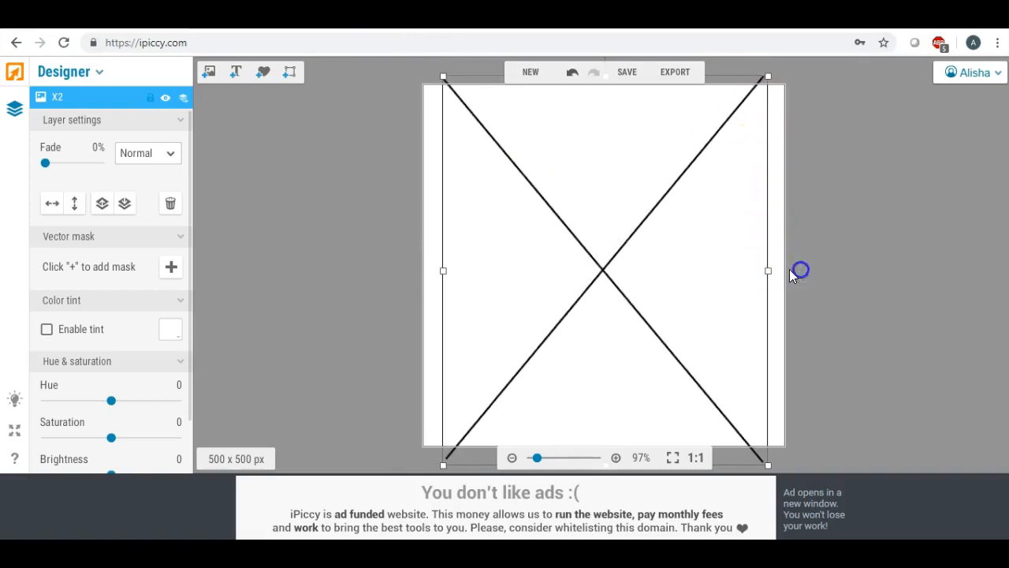
pyautogui.moveTo(771, 276); pyautogui.dragTo(794, 272)
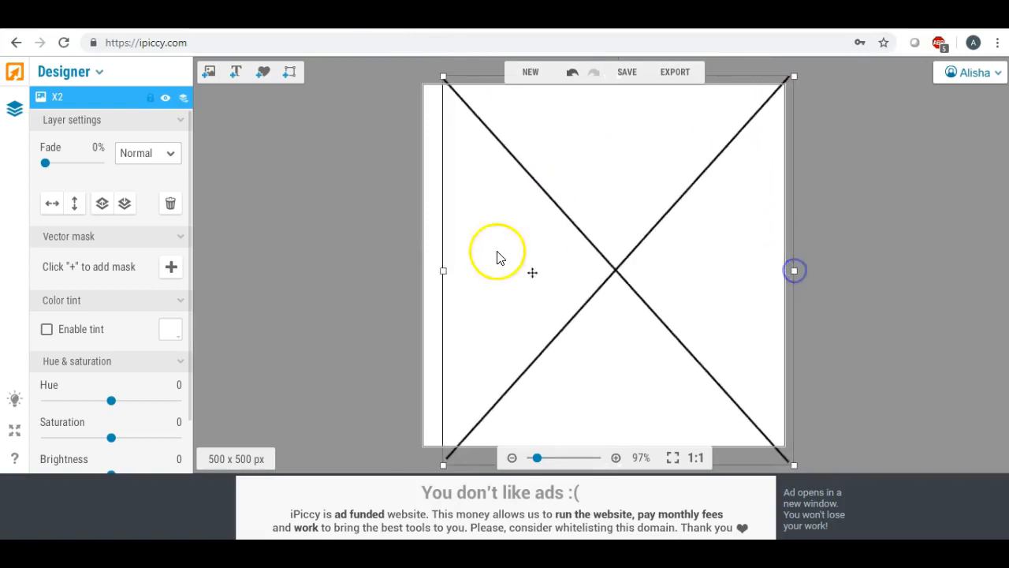
pyautogui.moveTo(444, 274); pyautogui.dragTo(406, 270)
pyautogui.click(265, 252)
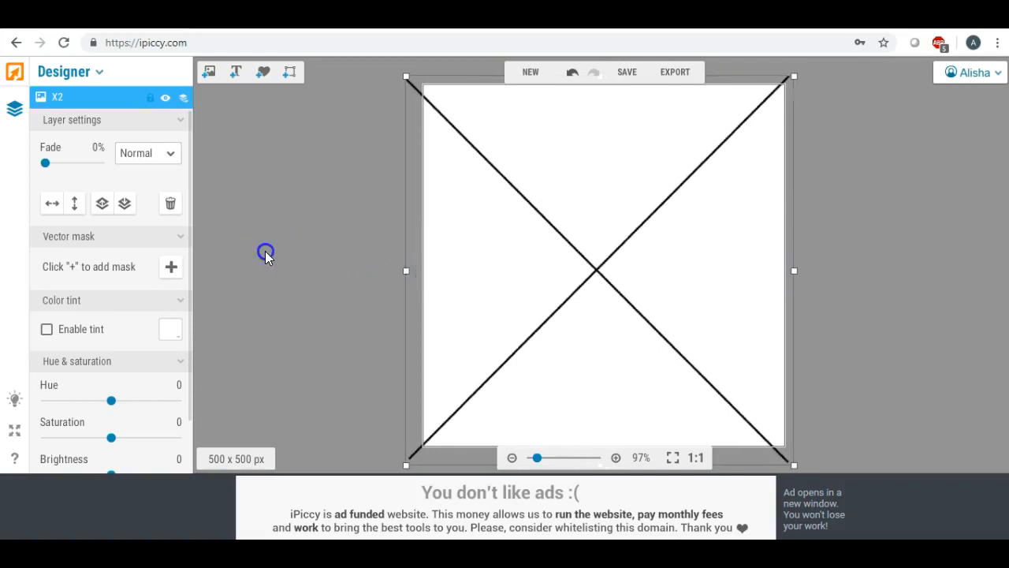
pyautogui.click(601, 219)
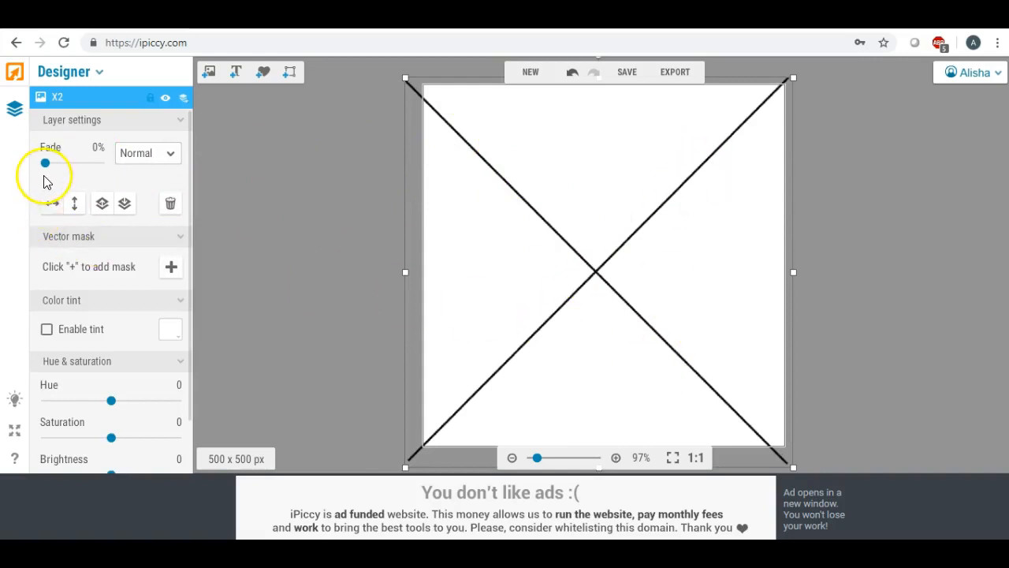
# - Fade the X to 66% and save the design to the Desktop as xxx, a JPG of the highest quality
pyautogui.moveTo(49, 169); pyautogui.dragTo(70, 172)
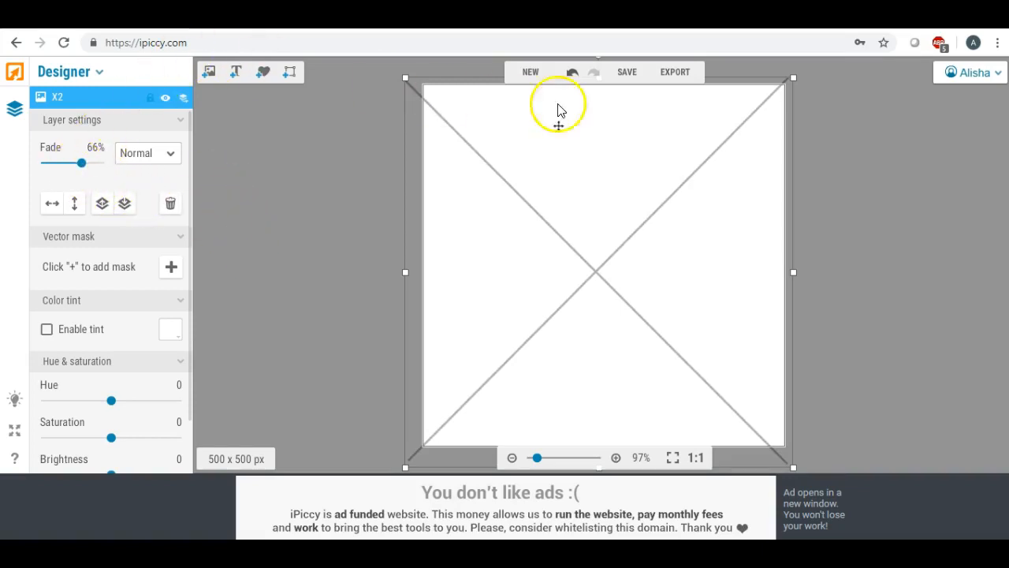
pyautogui.click(629, 74)
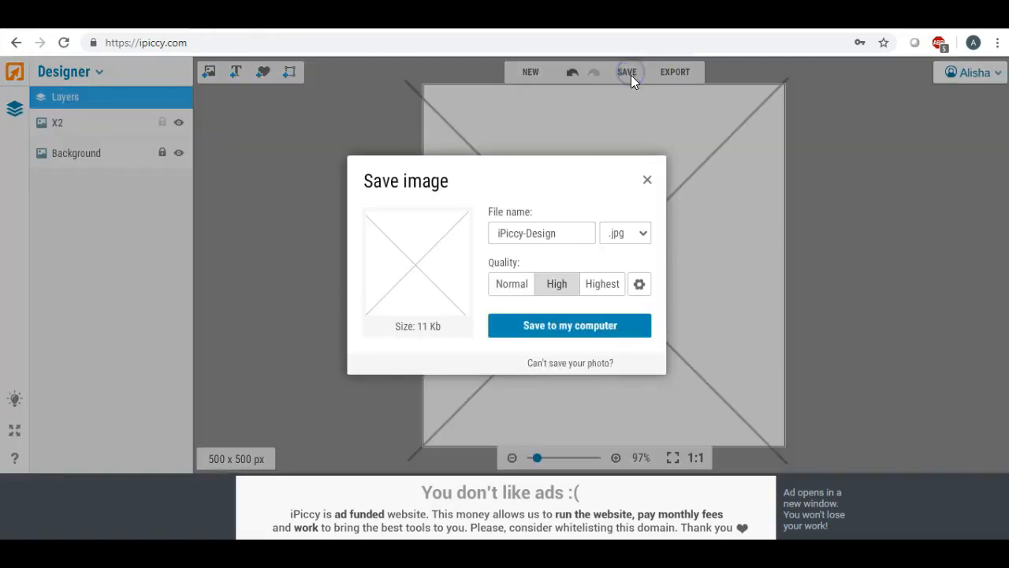
pyautogui.click(601, 284)
pyautogui.moveTo(557, 233); pyautogui.dragTo(415, 221)
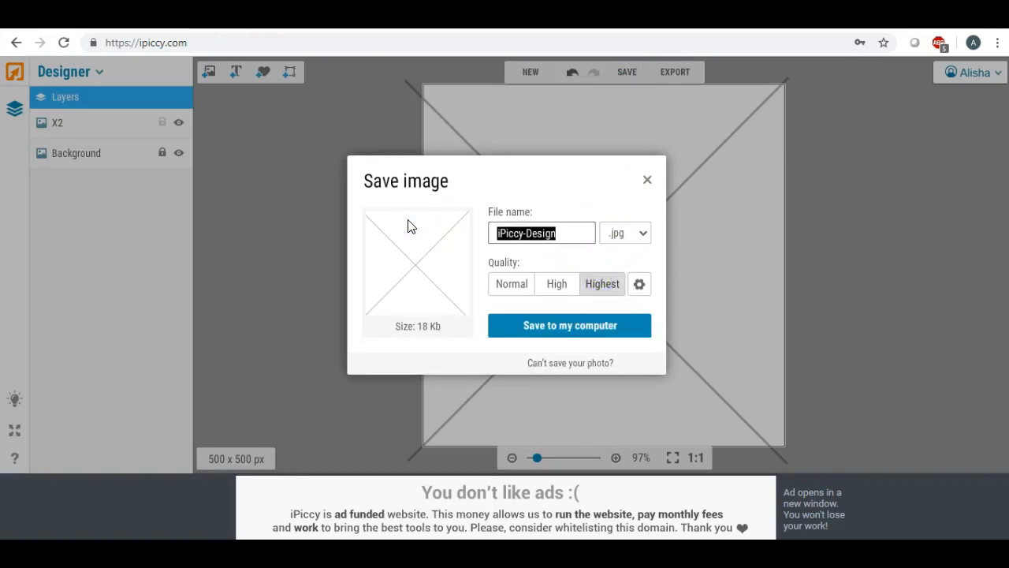
pyautogui.click(534, 329)
pyautogui.moveTo(400, 187); pyautogui.dragTo(400, 162)
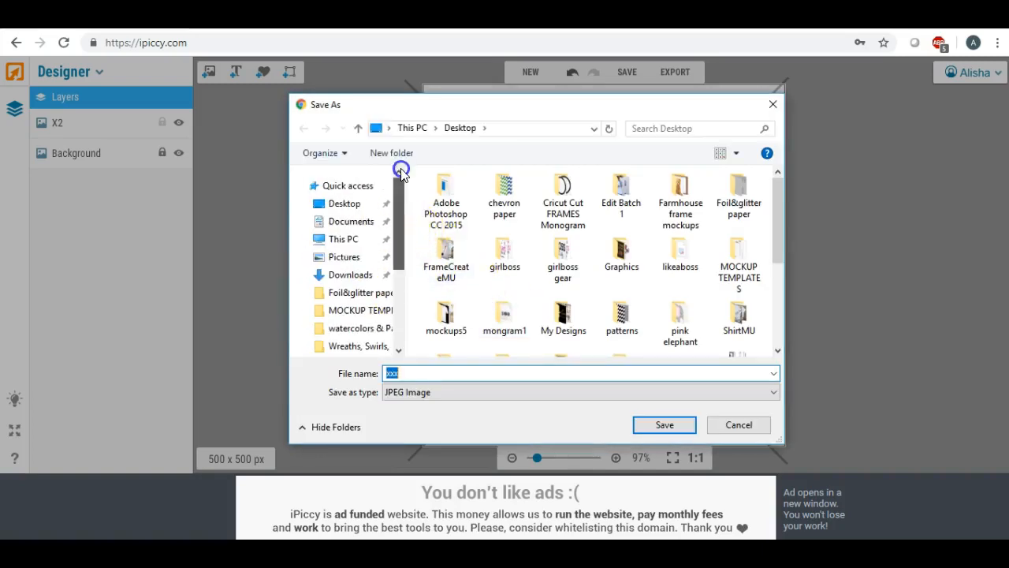
pyautogui.click(347, 208)
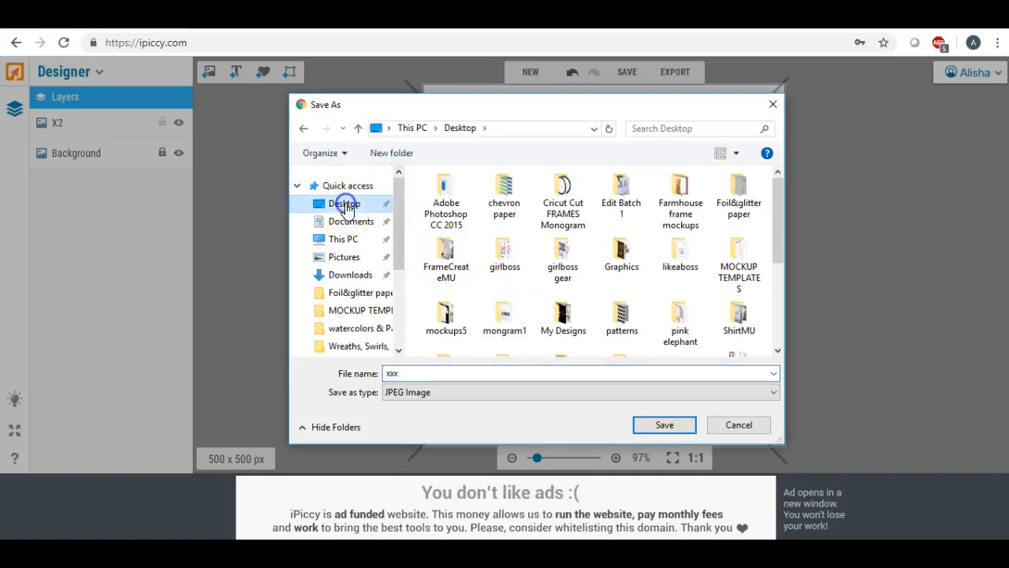
pyautogui.click(662, 426)
pyautogui.click(476, 465)
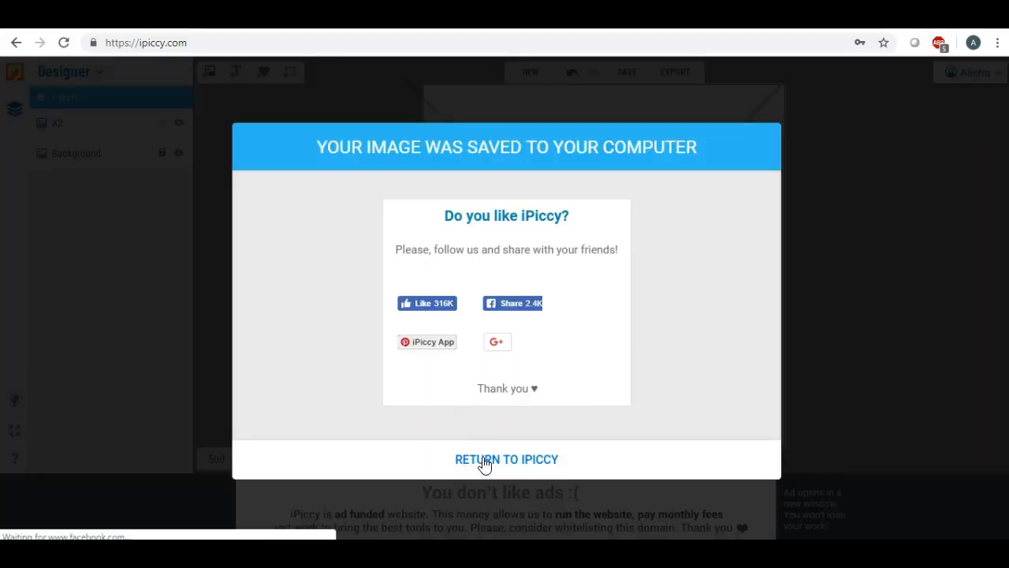
pyautogui.click(487, 463)
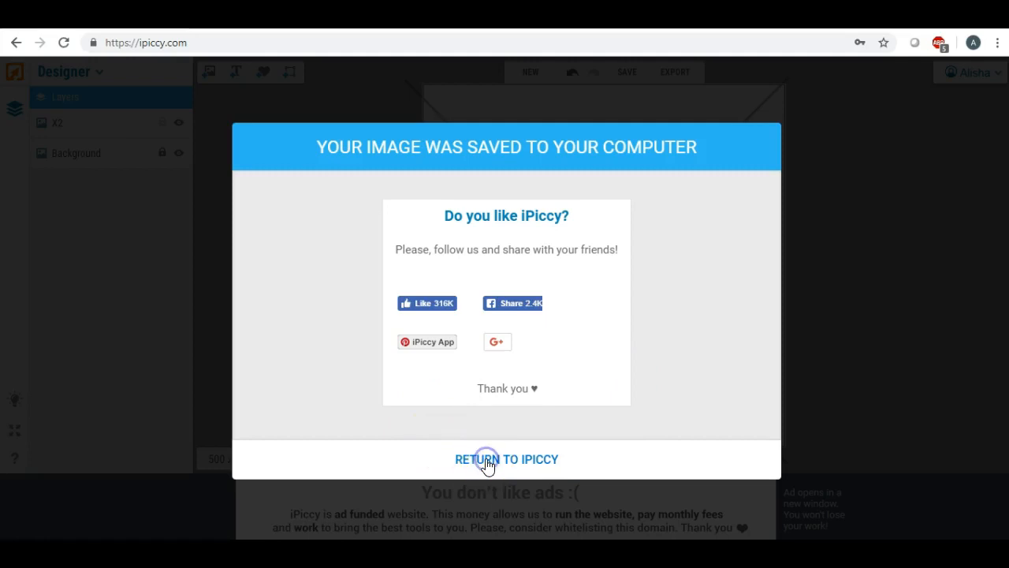
pyautogui.click(406, 458)
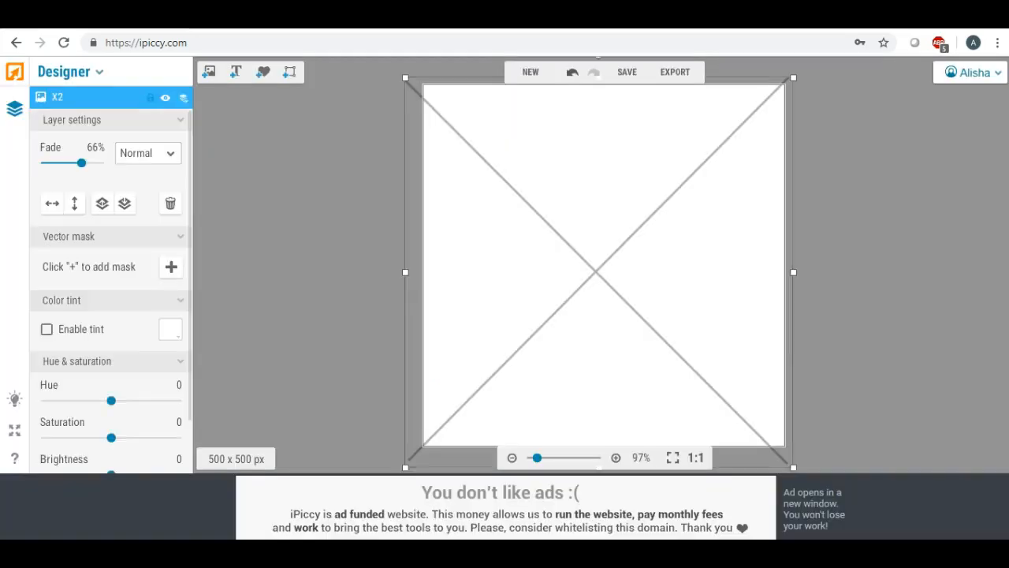
# - Delete the X from the canvas and switch from the Designer to the photo Editor
pyautogui.click(495, 200)
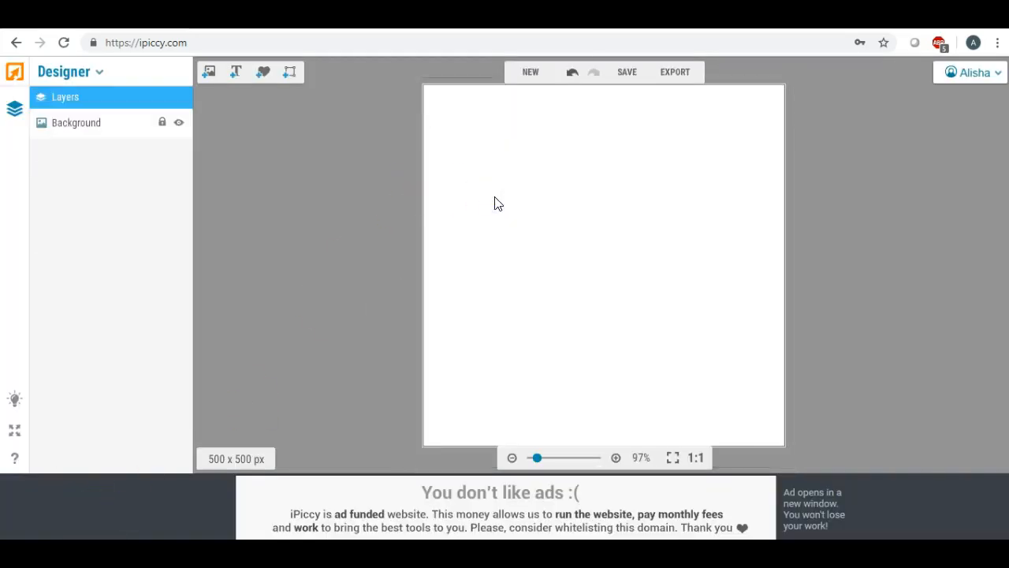
pyautogui.click(87, 79)
pyautogui.click(61, 94)
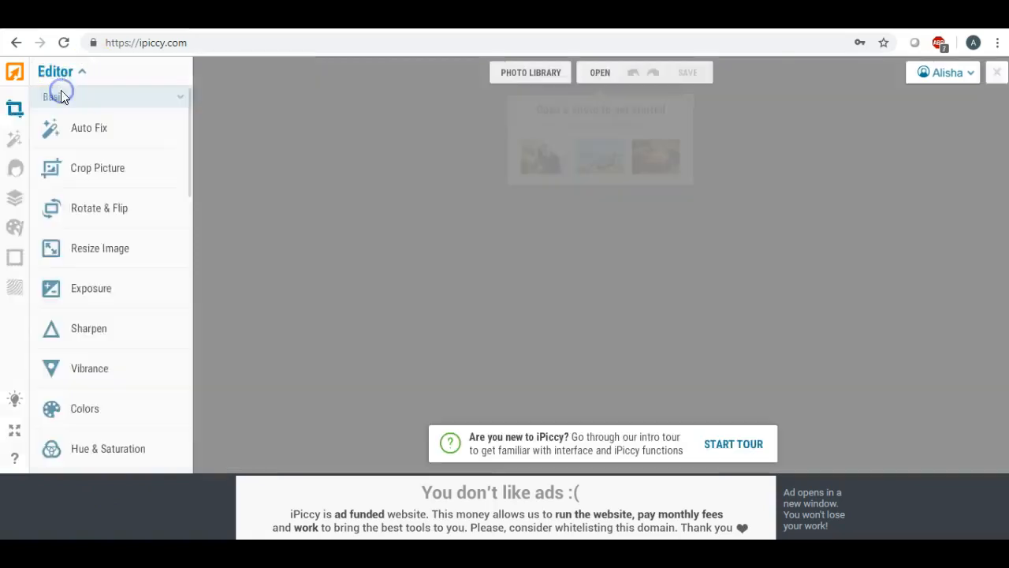
pyautogui.click(597, 73)
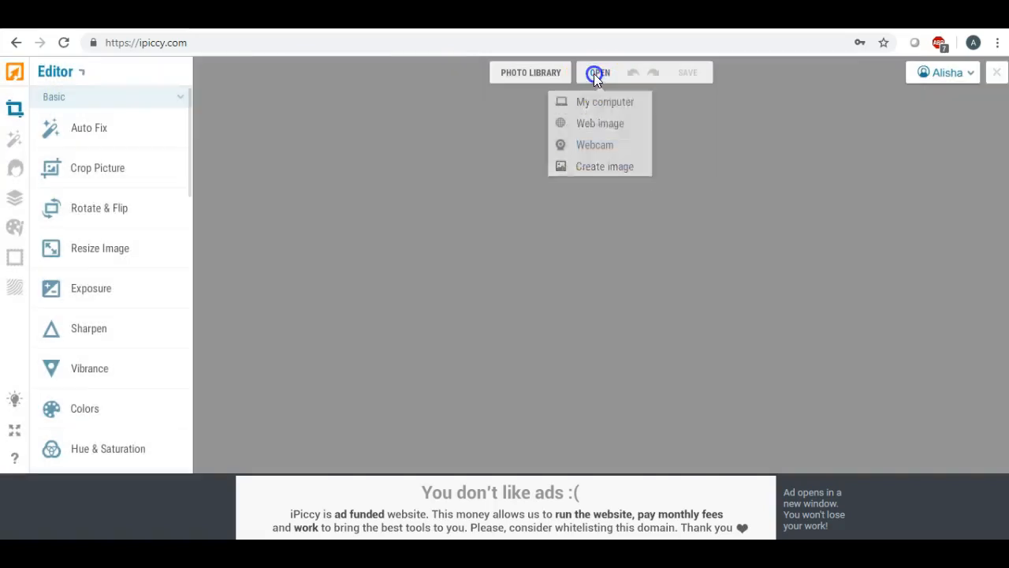
pyautogui.click(526, 75)
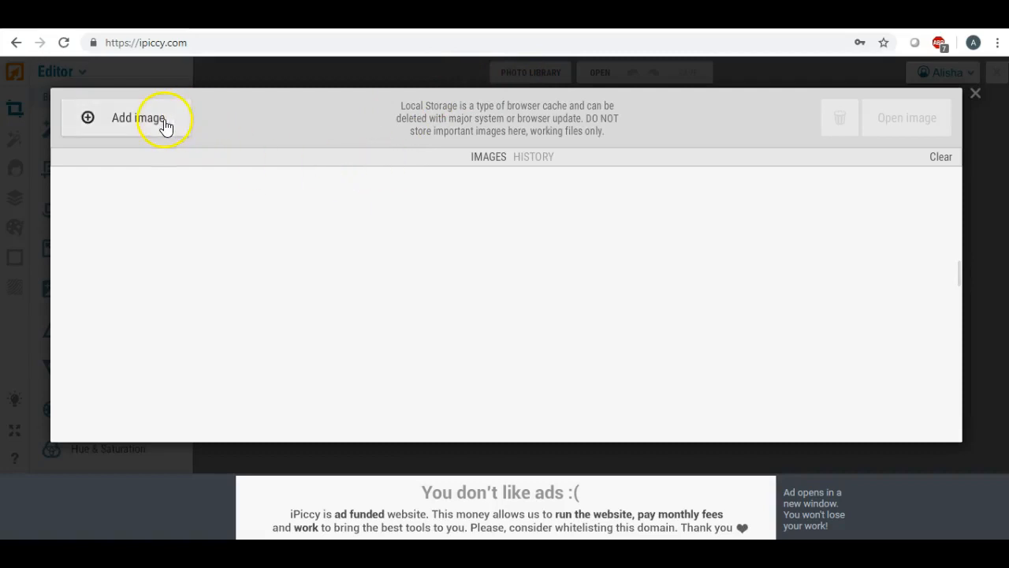
pyautogui.click(978, 93)
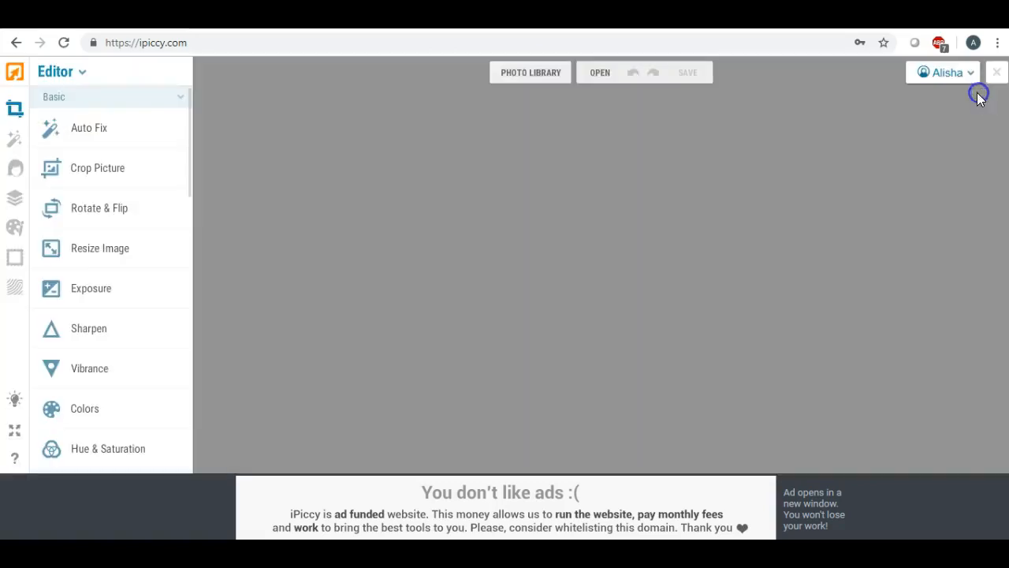
# - Open the justagirlboss image from the photo library for editing
pyautogui.click(533, 79)
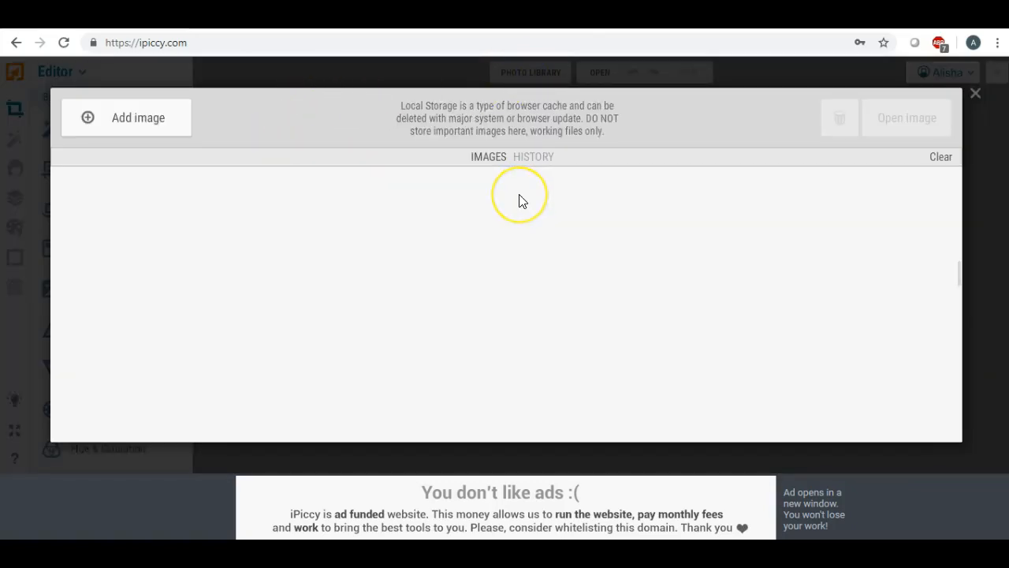
pyautogui.scroll(10, 520, 200)
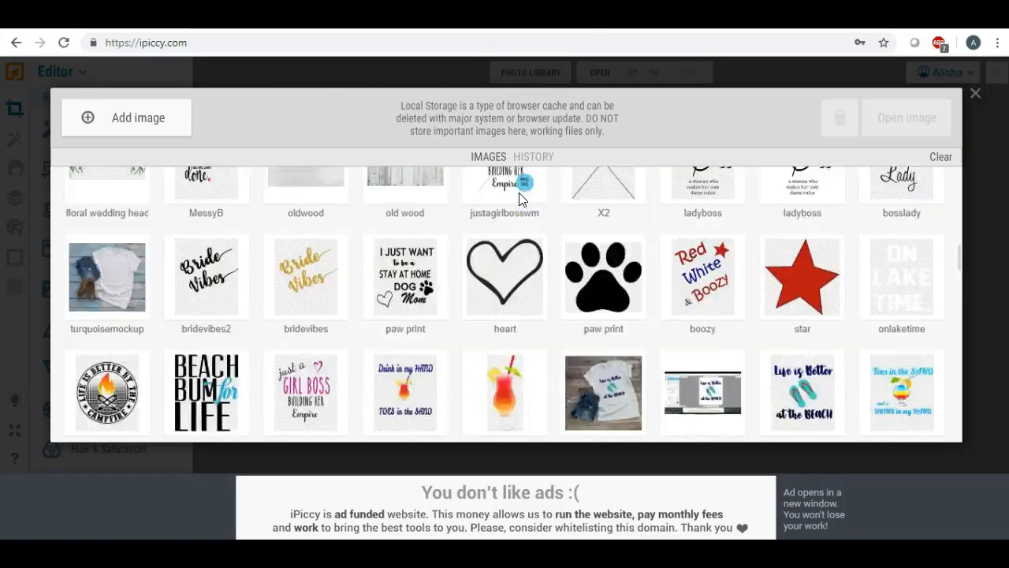
pyautogui.scroll(-3, 519, 198)
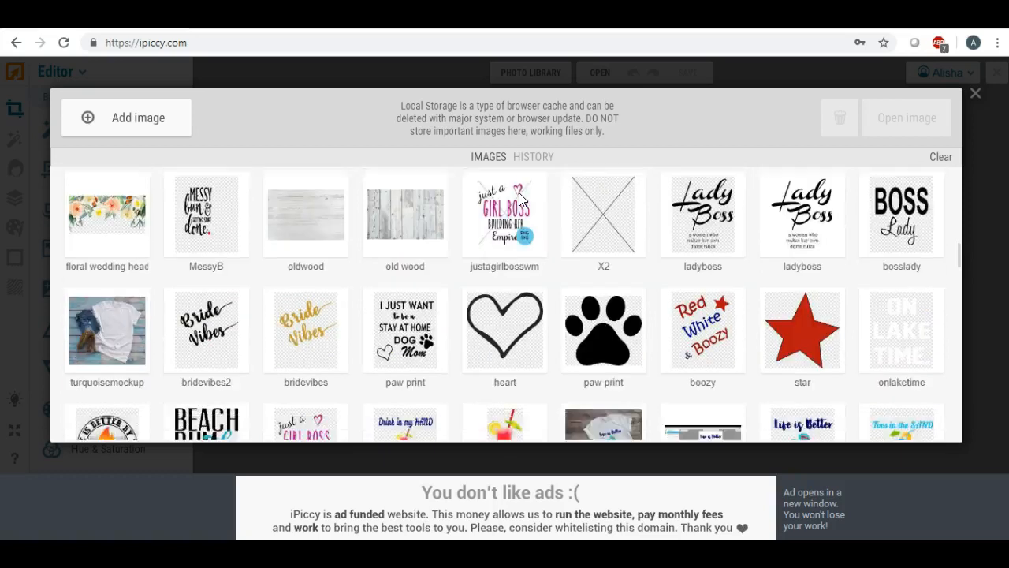
pyautogui.scroll(-2, 520, 199)
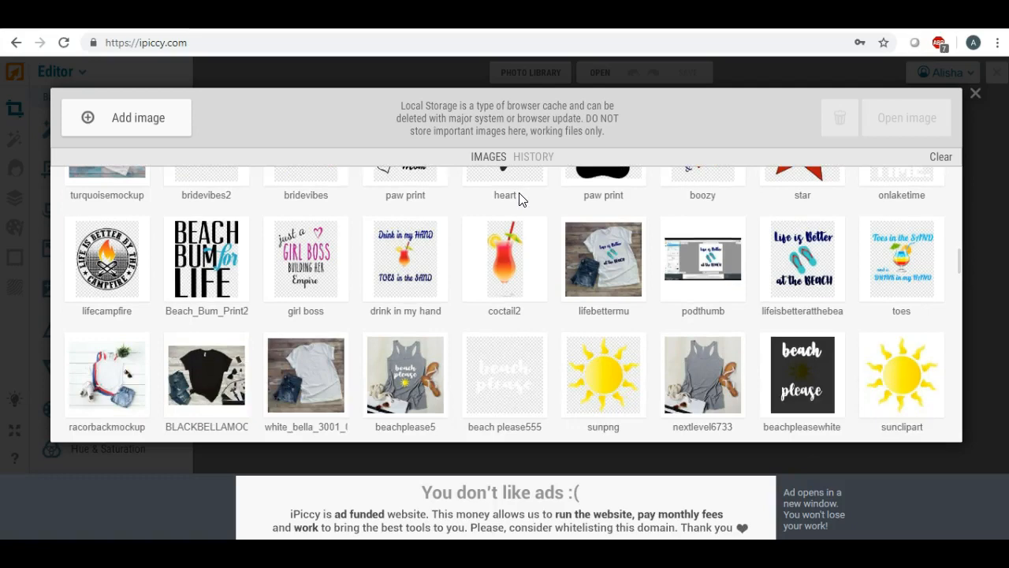
pyautogui.scroll(-3, 518, 199)
pyautogui.scroll(10, 518, 193)
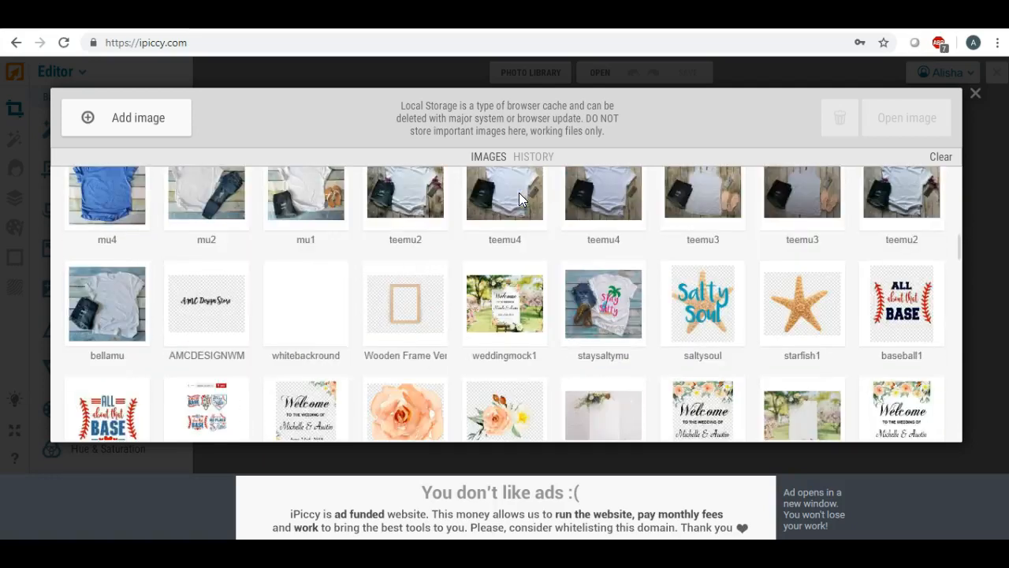
pyautogui.scroll(-1, 518, 194)
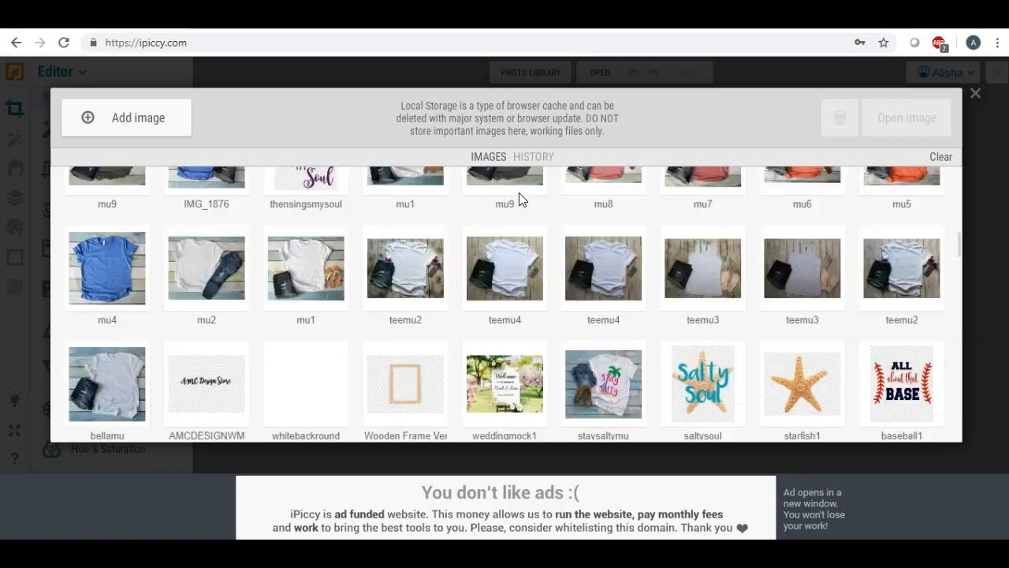
pyautogui.scroll(3, 519, 194)
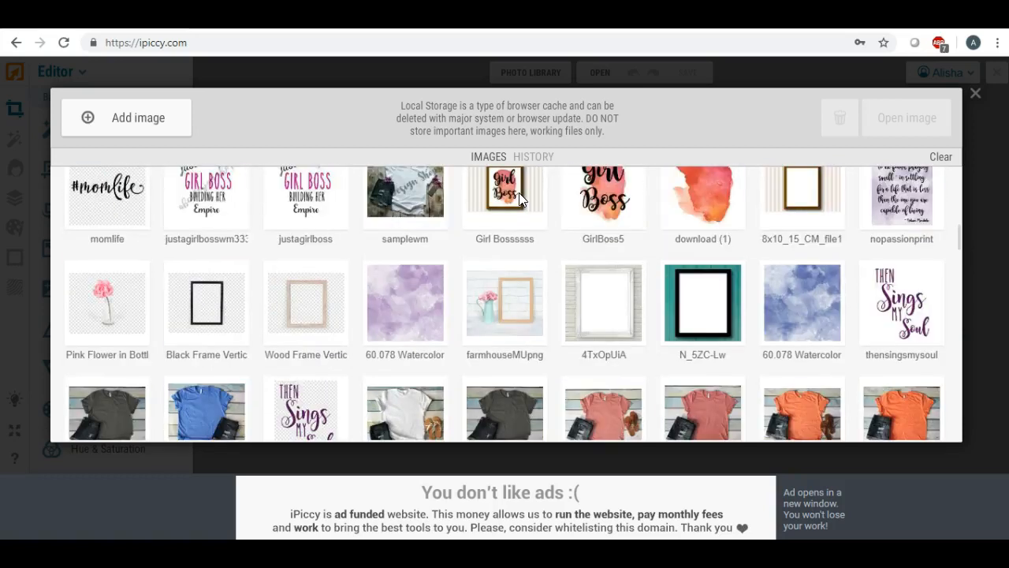
pyautogui.scroll(1, 518, 194)
pyautogui.click(315, 227)
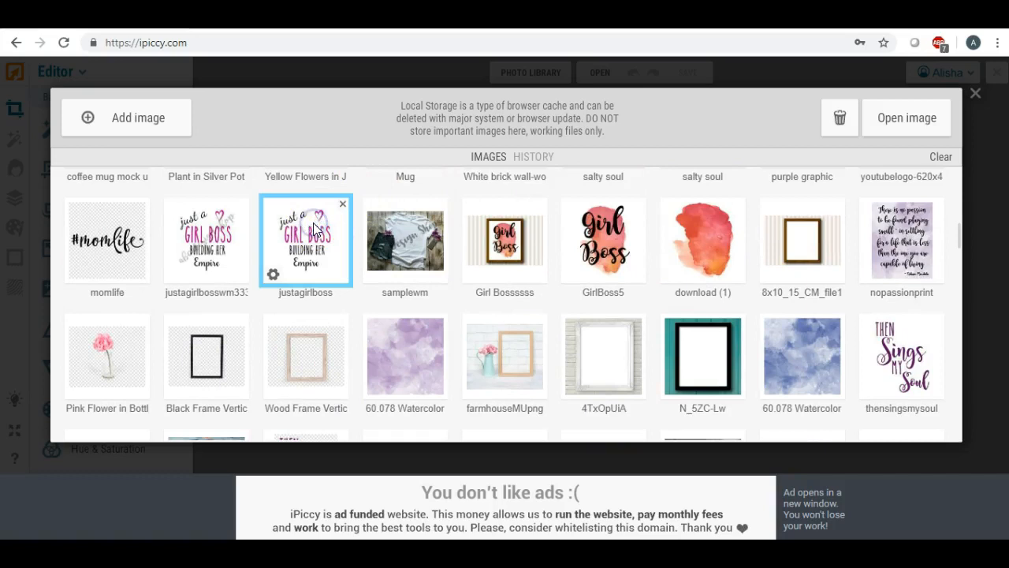
pyautogui.doubleClick(314, 227)
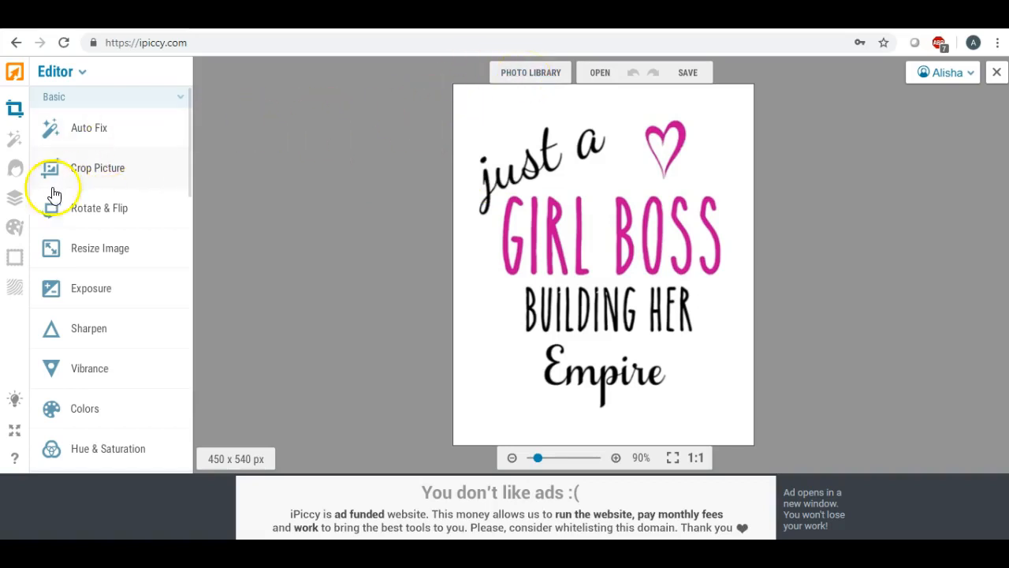
# - Upload the xxx image from the Desktop and add it as a layer on the Girl Boss design
pyautogui.click(14, 197)
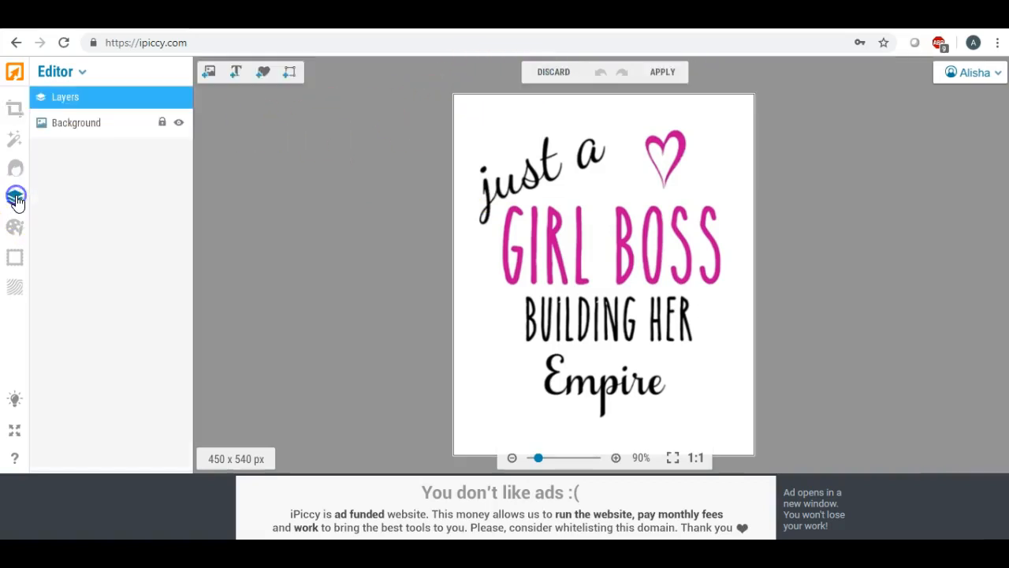
pyautogui.click(208, 72)
pyautogui.click(81, 123)
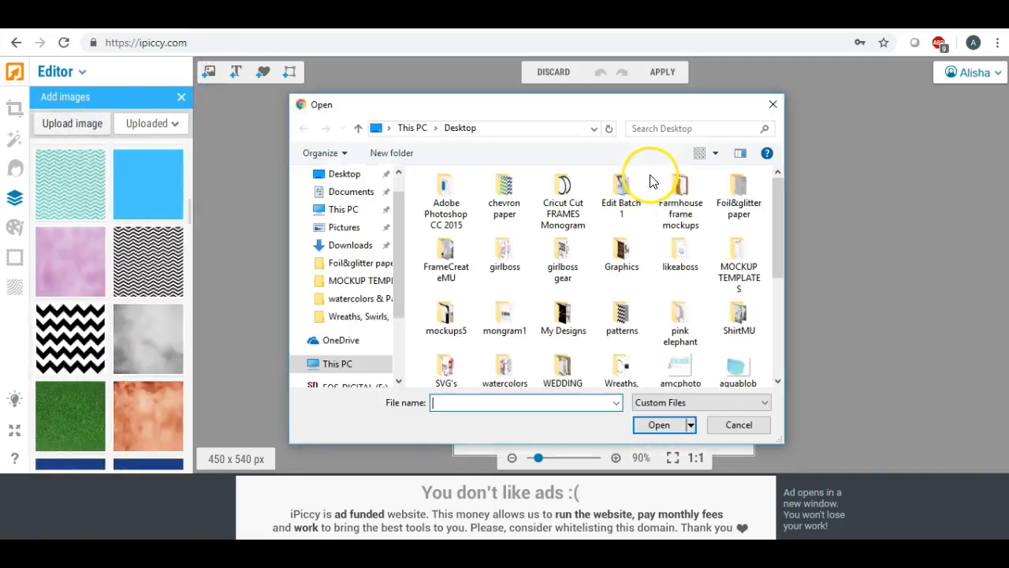
pyautogui.click(353, 175)
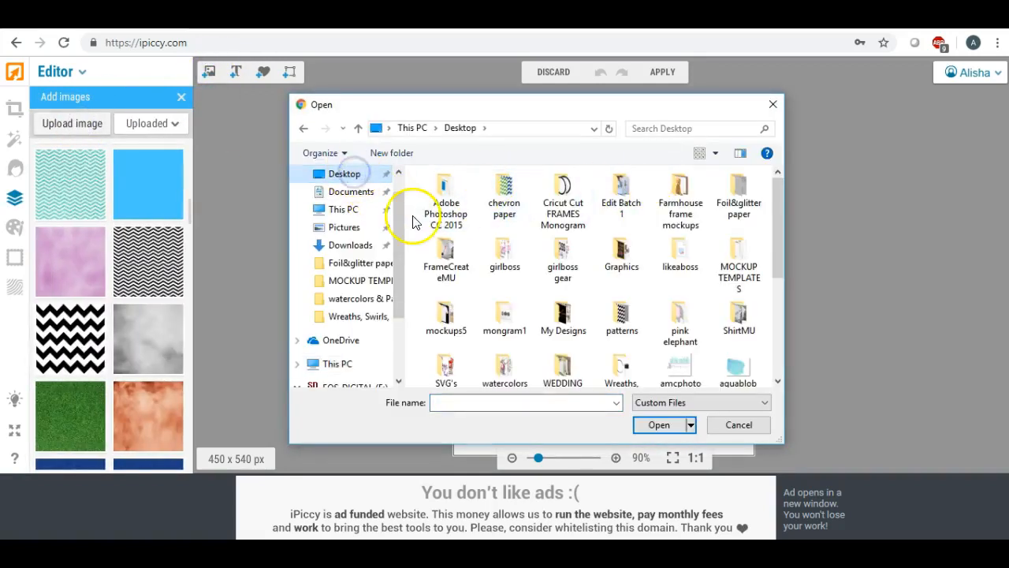
pyautogui.scroll(-3, 635, 230)
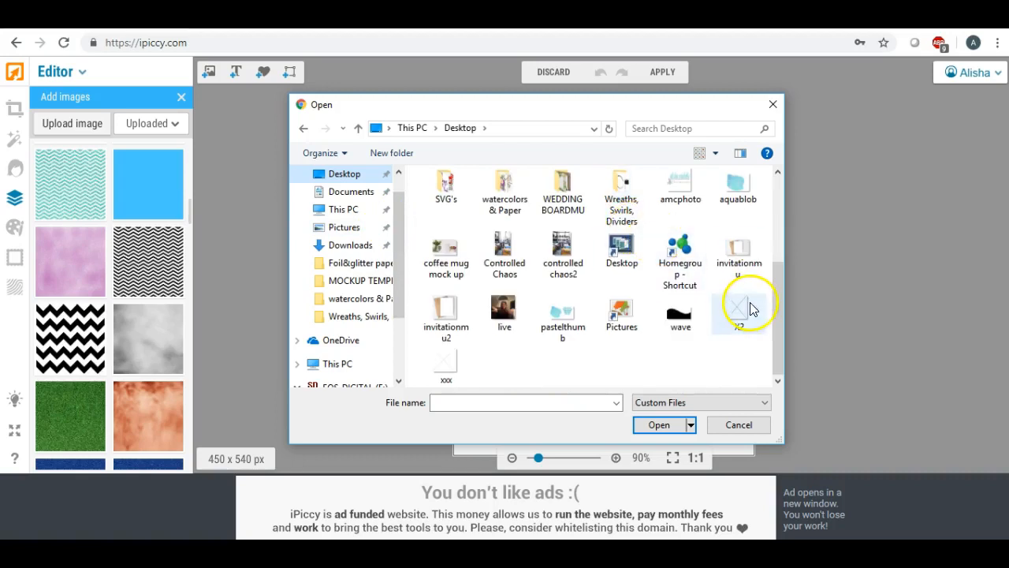
pyautogui.doubleClick(447, 362)
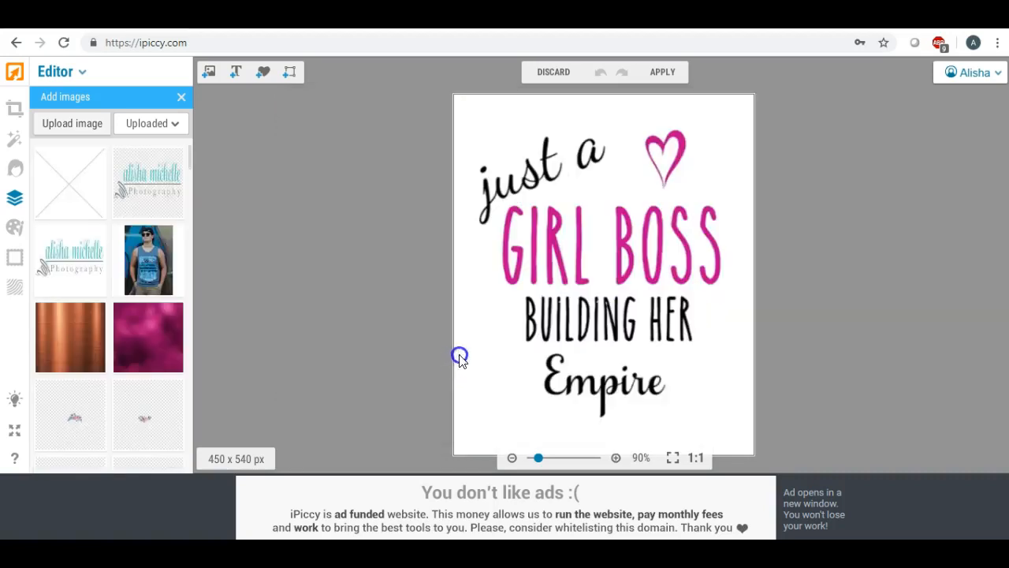
pyautogui.moveTo(62, 171); pyautogui.dragTo(354, 238)
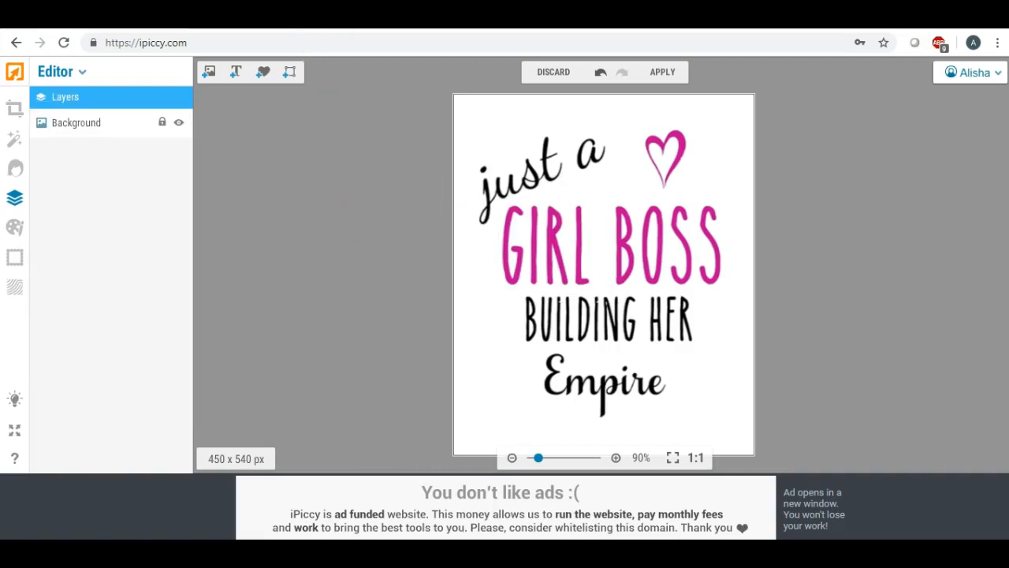
# - Open LunaPic's Transparent Background tool in a new browser tab and load the xxx image from the Desktop
pyautogui.hotkey('ctrl', 't')
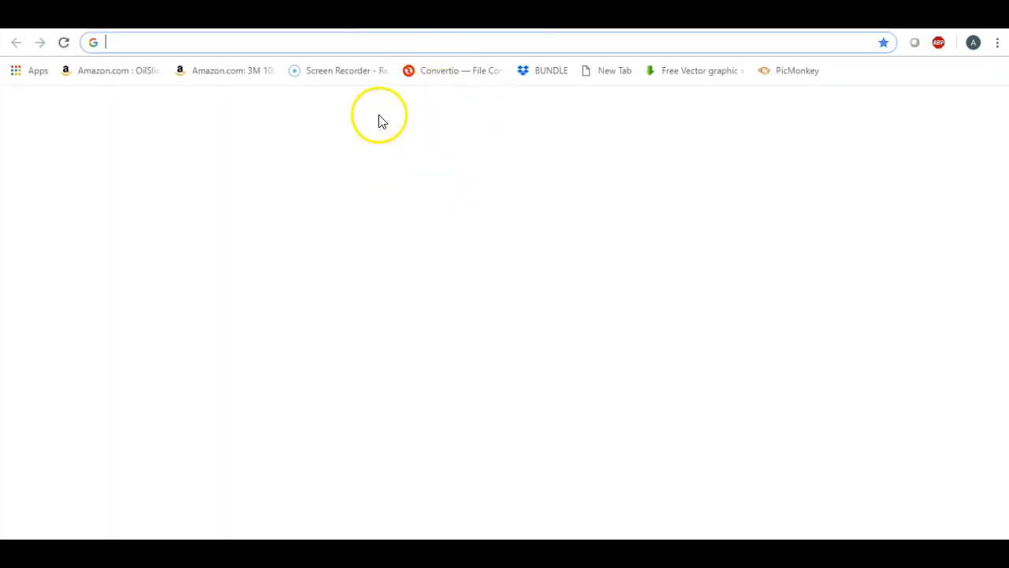
pyautogui.click(445, 399)
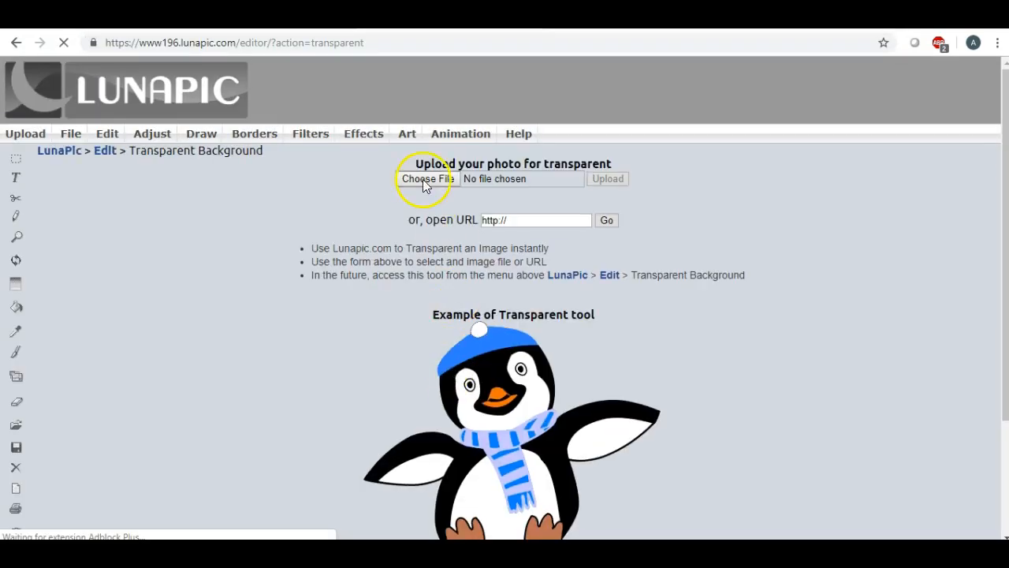
pyautogui.click(422, 178)
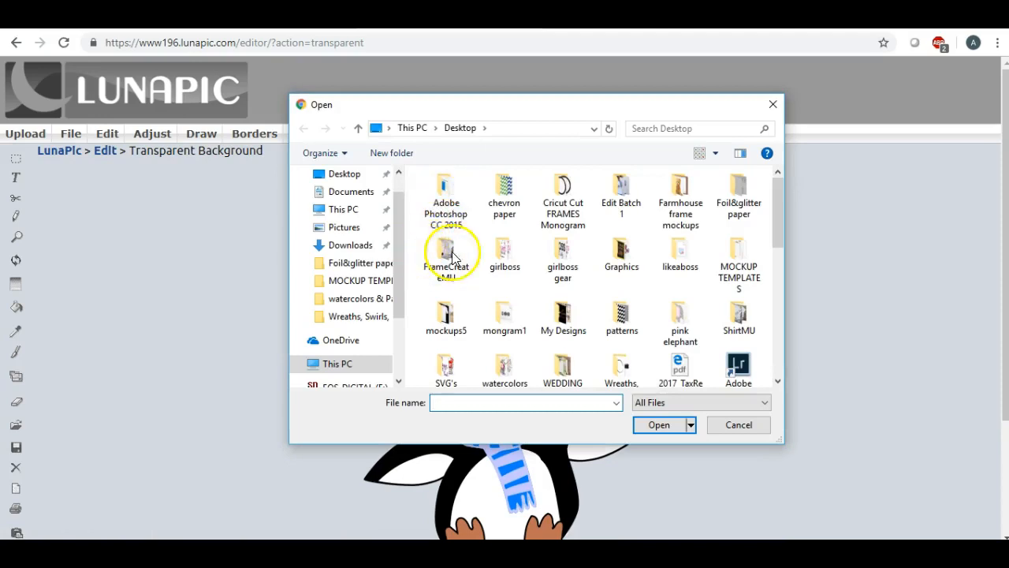
pyautogui.scroll(-10, 613, 254)
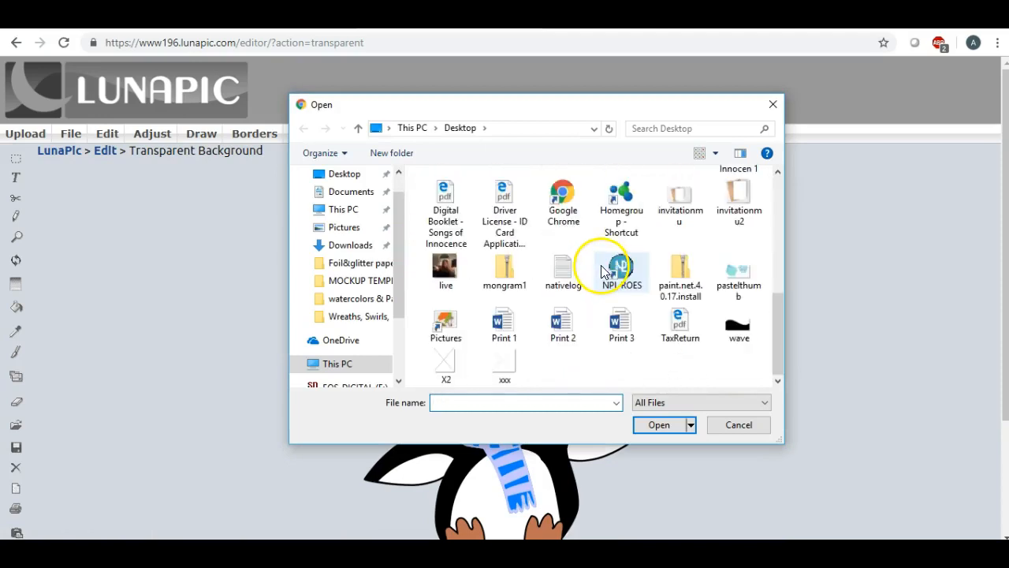
pyautogui.doubleClick(507, 366)
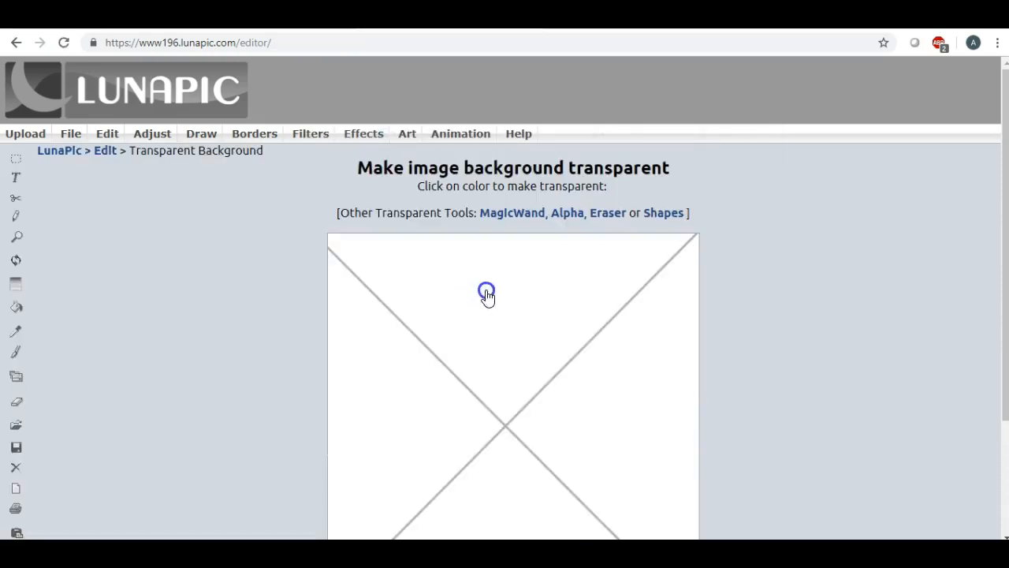
# - Make the white background around the X transparent and apply the effect
pyautogui.click(501, 301)
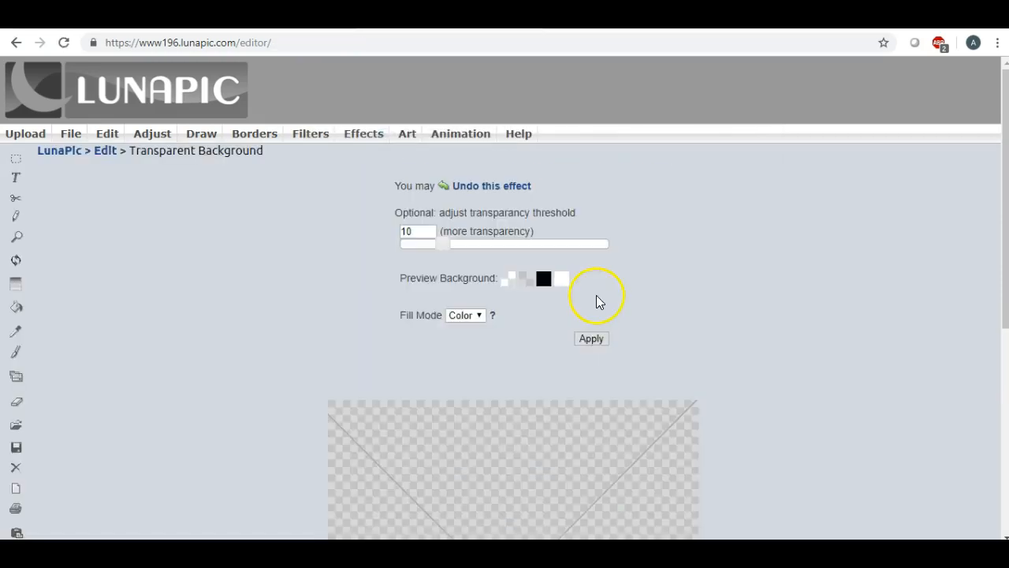
pyautogui.click(592, 338)
pyautogui.scroll(-3, 567, 323)
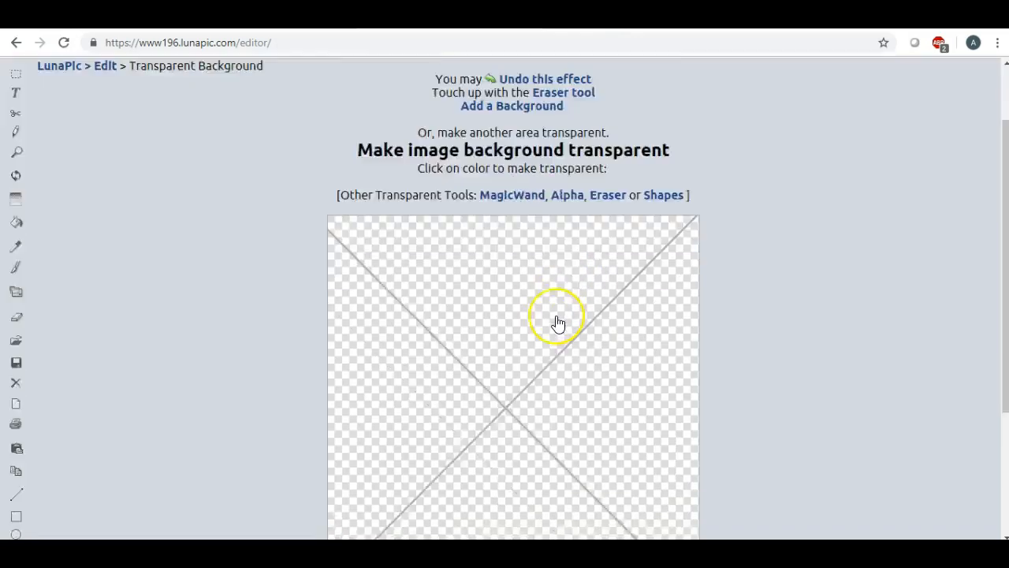
# - Download the transparent X image from LunaPic as a PNG and open the downloaded file
pyautogui.scroll(2, 557, 323)
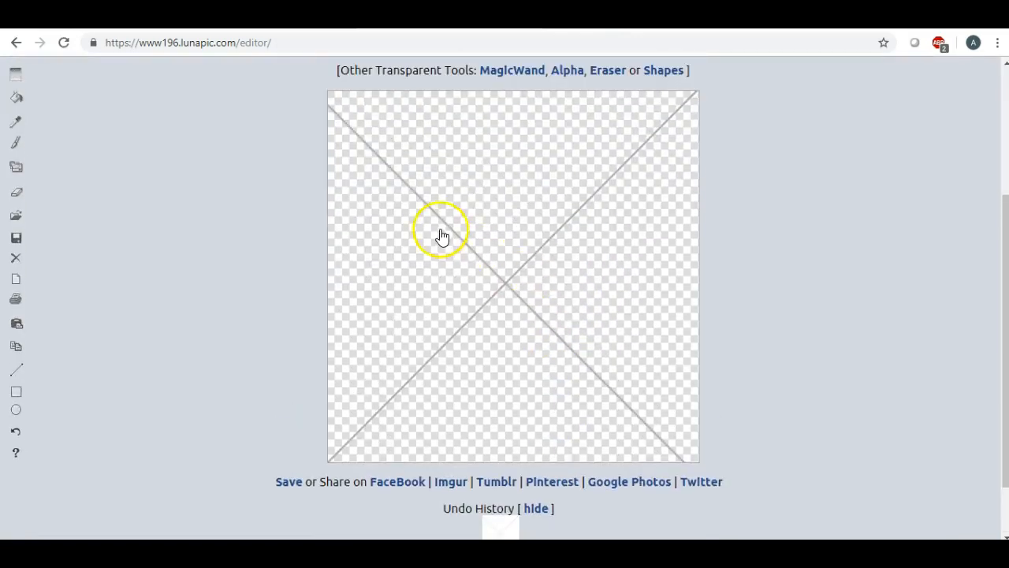
pyautogui.scroll(3, 441, 232)
pyautogui.click(75, 151)
pyautogui.click(482, 210)
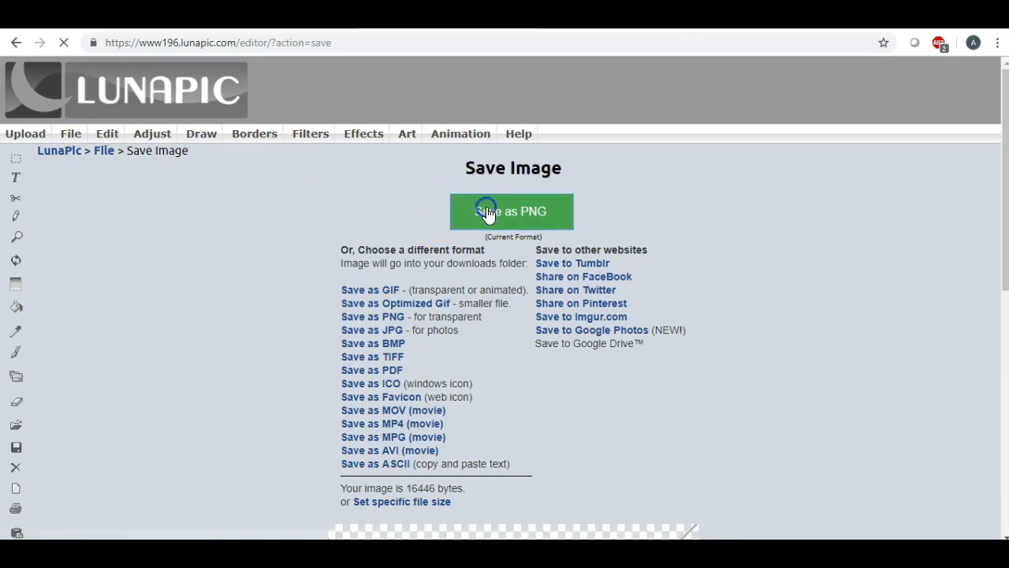
pyautogui.click(63, 527)
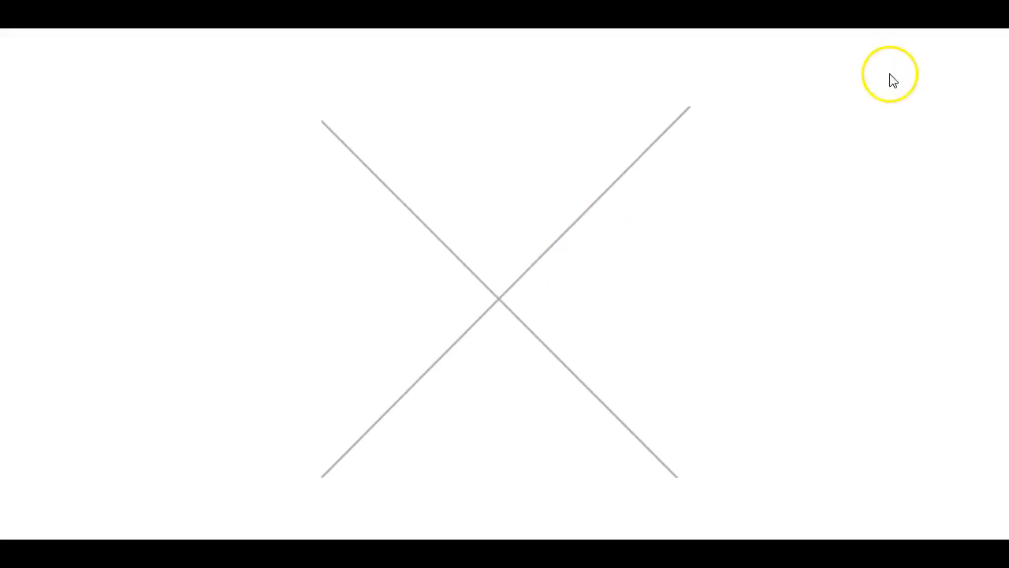
# - Save a copy of the opened X image to the Desktop as a PNG named xxx
pyautogui.click(993, 53)
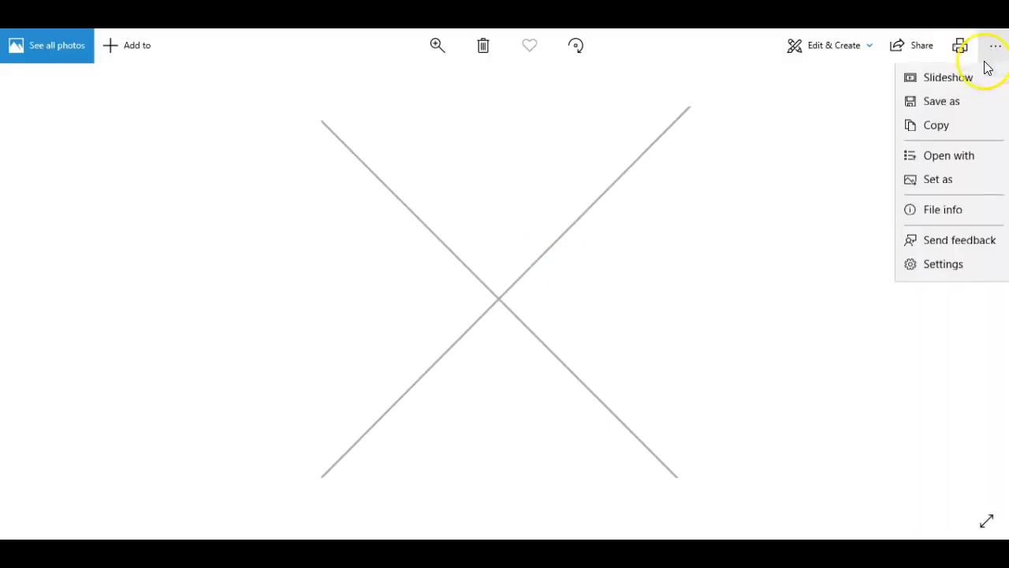
pyautogui.click(956, 105)
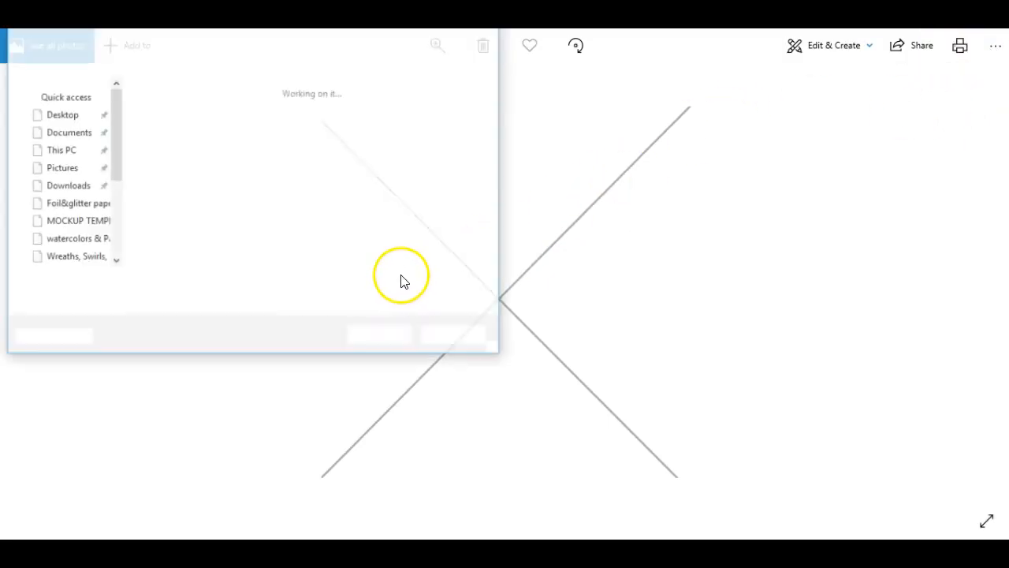
pyautogui.press('BackSpace')
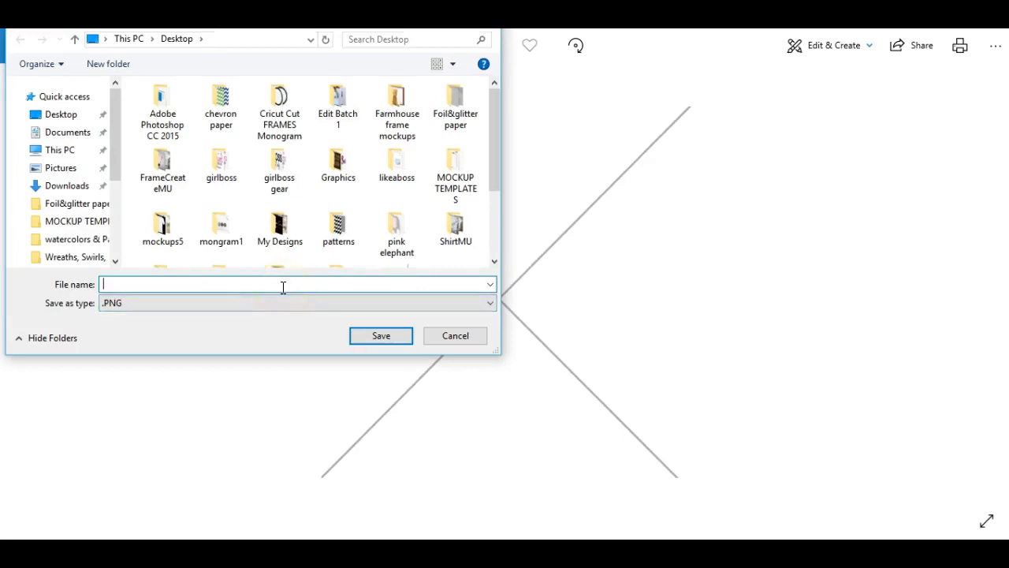
pyautogui.write('xxx')
pyautogui.click(282, 285)
pyautogui.click(370, 336)
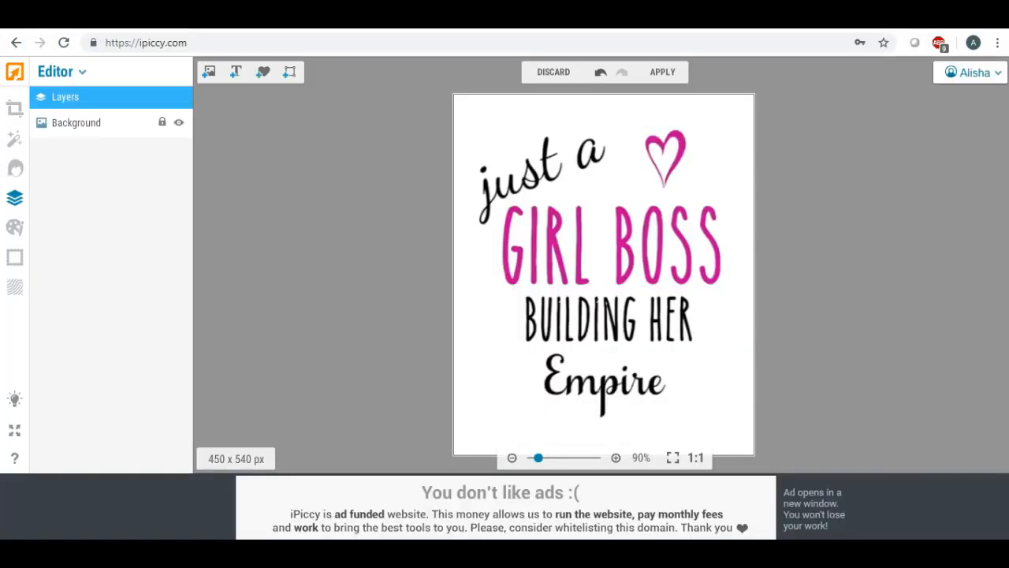
# - In iPiccy, upload the transparent xxx image from the Desktop and place it as a layer on the Girl Boss design
pyautogui.click(209, 70)
pyautogui.click(77, 124)
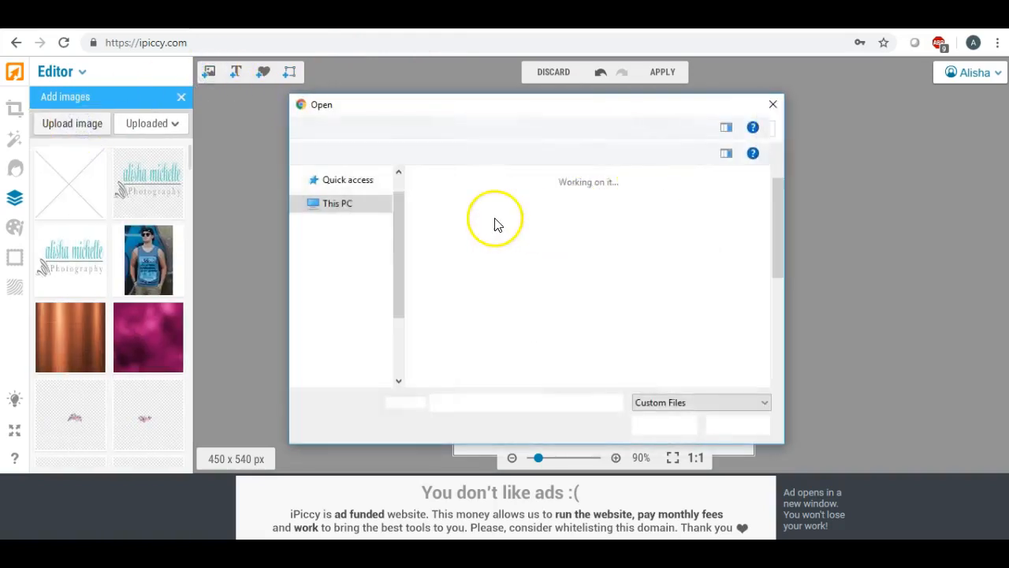
pyautogui.click(360, 175)
pyautogui.moveTo(783, 225); pyautogui.dragTo(779, 316)
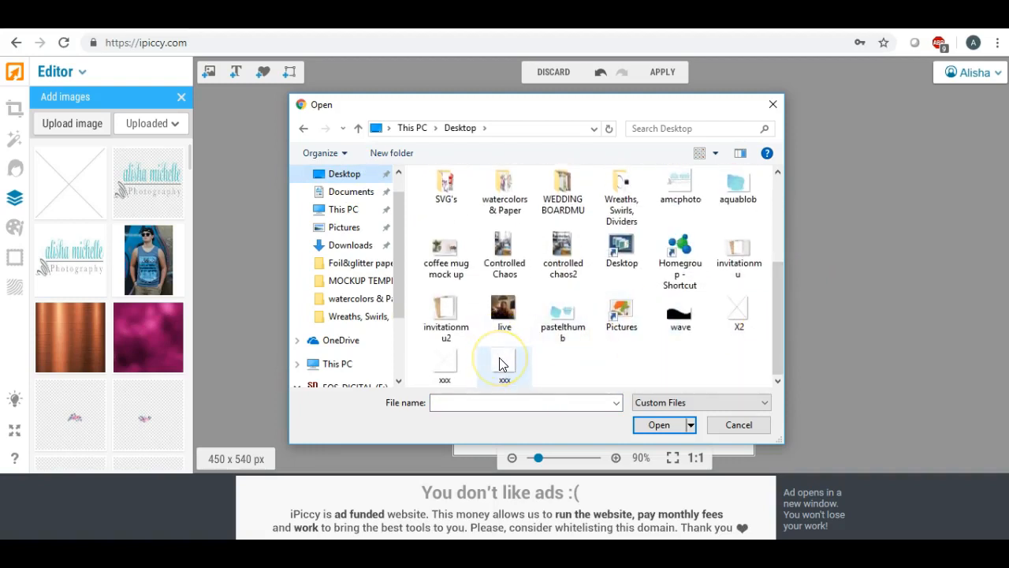
pyautogui.click(455, 365)
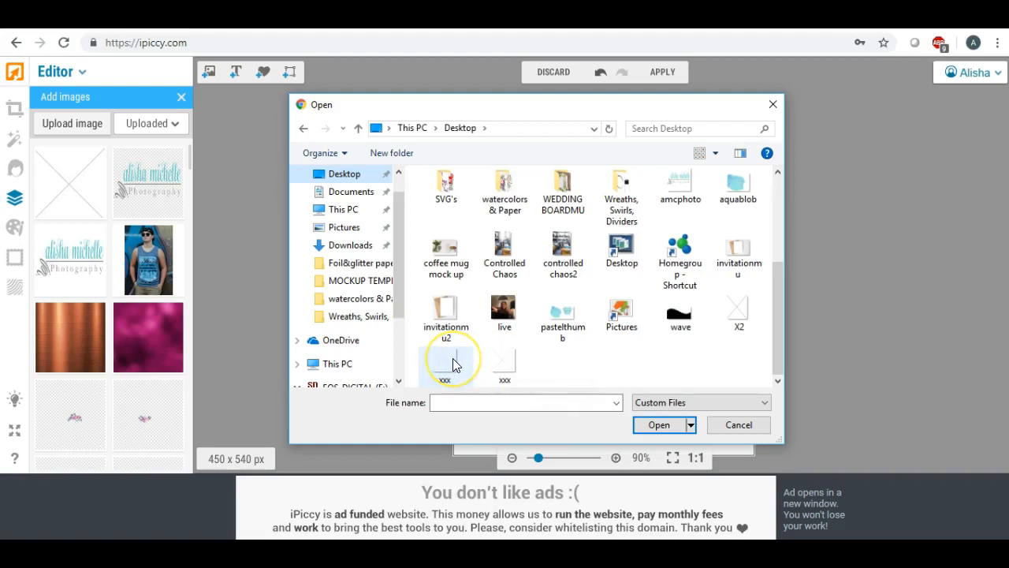
pyautogui.doubleClick(453, 364)
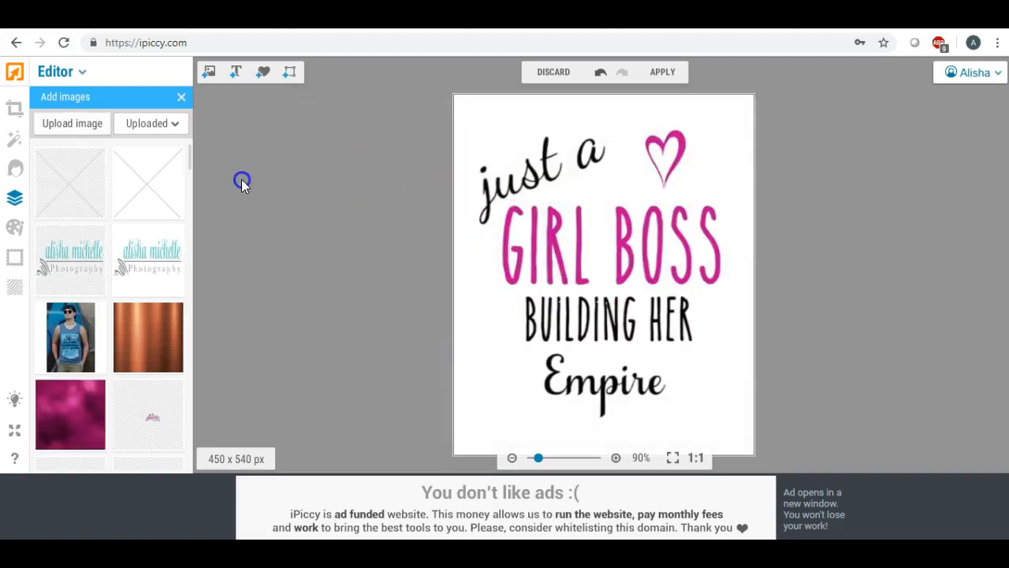
pyautogui.moveTo(63, 180); pyautogui.dragTo(562, 238)
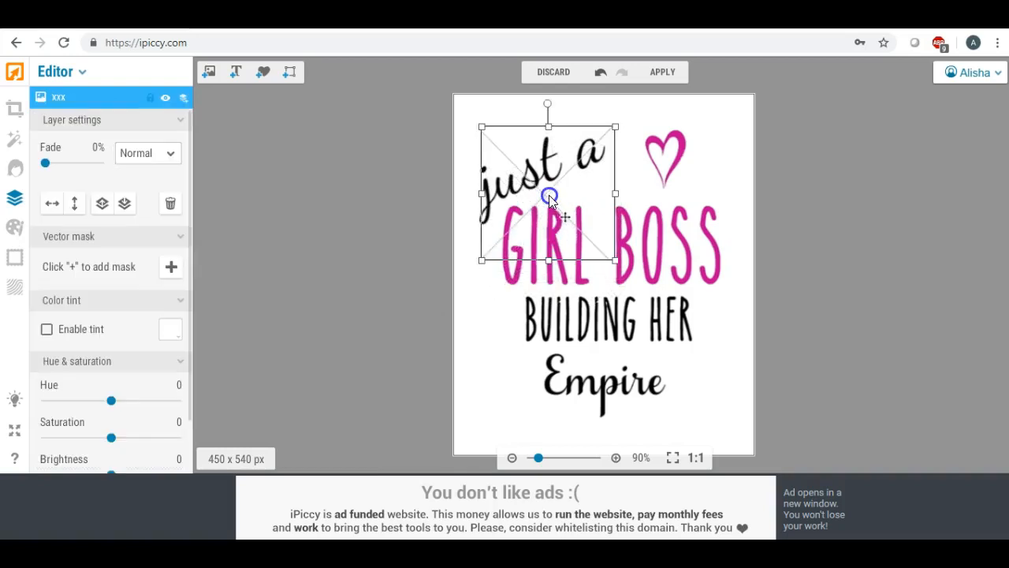
# - Enlarge the X layer to the full width of the Girl Boss design, center it over the text and fade it about 53%
pyautogui.moveTo(614, 260); pyautogui.dragTo(783, 494)
pyautogui.moveTo(661, 279); pyautogui.dragTo(633, 272)
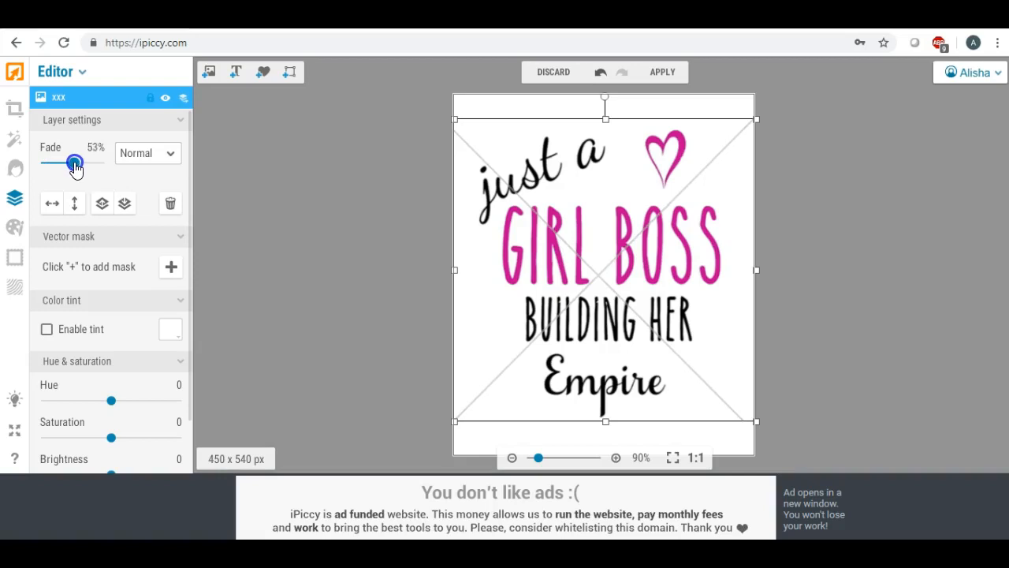
pyautogui.moveTo(538, 458)
pyautogui.mouseDown()
pyautogui.moveTo(550, 461)
pyautogui.moveTo(540, 462)
pyautogui.mouseUp()
pyautogui.click(389, 309)
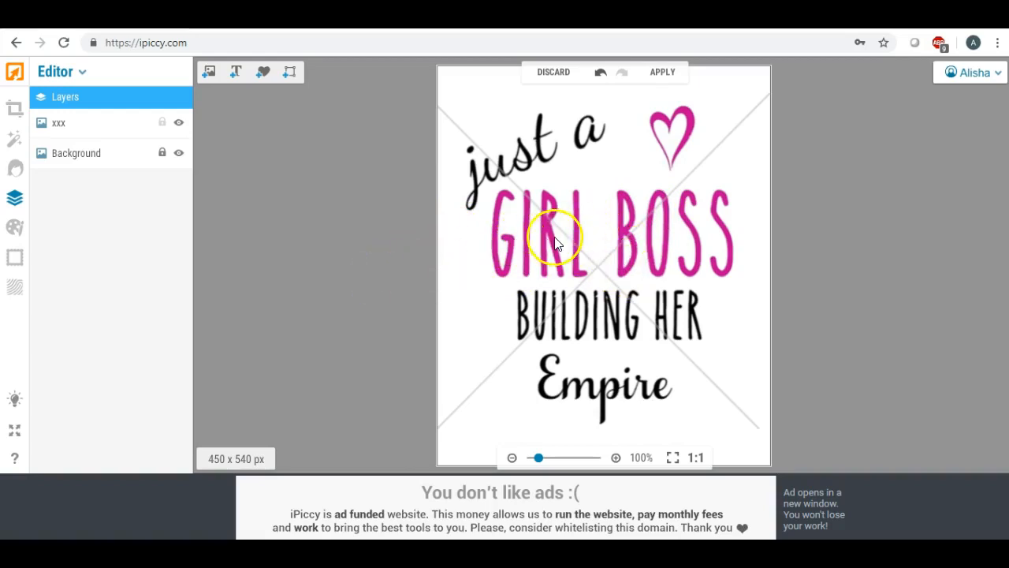
# - Discard the layer changes and switch from the Editor to the Designer, discarding the Girl Boss image
pyautogui.click(554, 72)
pyautogui.click(578, 302)
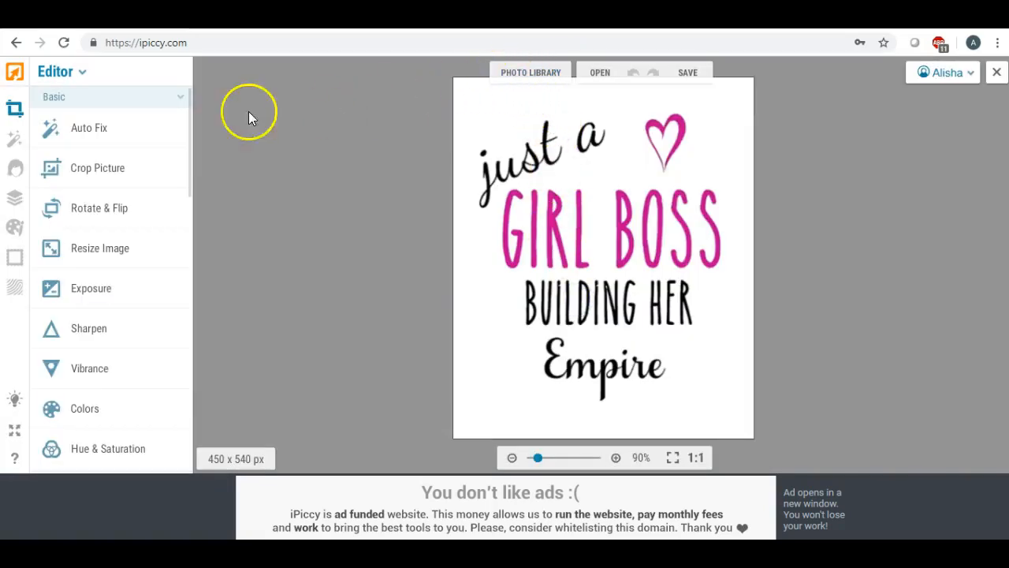
pyautogui.click(82, 72)
pyautogui.click(71, 147)
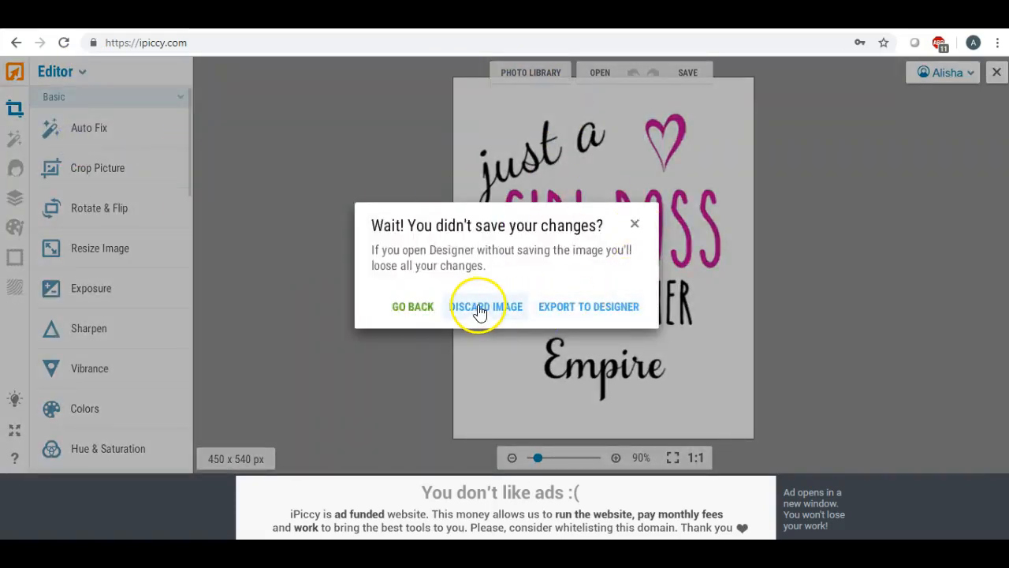
pyautogui.click(479, 309)
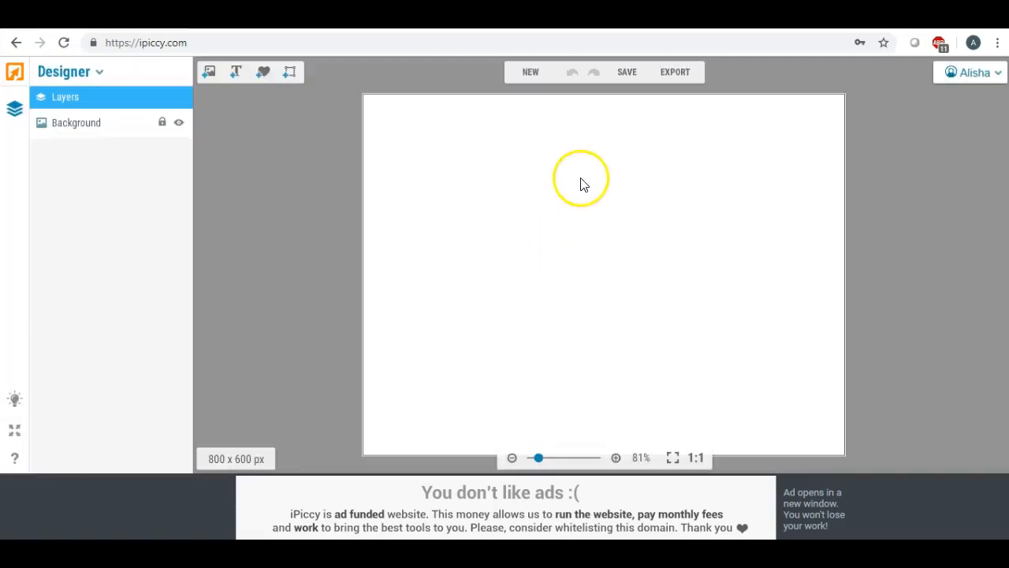
# - Create a new design with a transparent canvas of 500 x 500 px
pyautogui.click(529, 72)
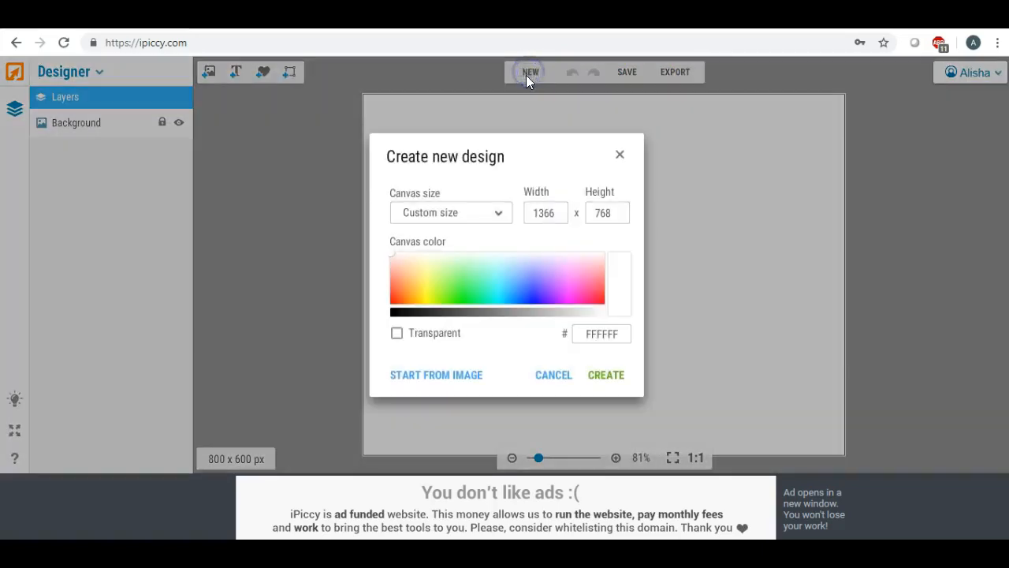
pyautogui.doubleClick(559, 212)
pyautogui.doubleClick(619, 213)
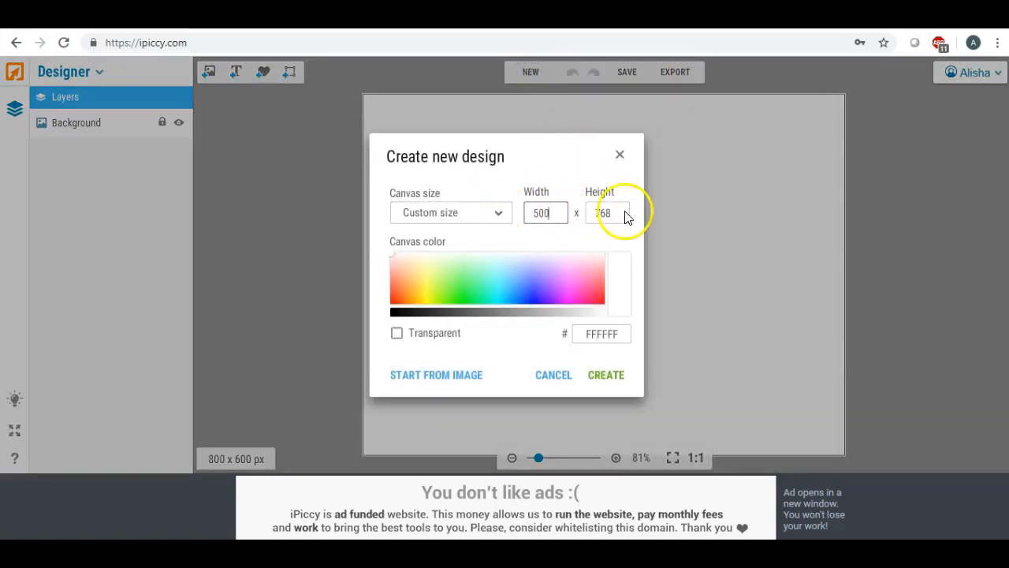
pyautogui.write('500')
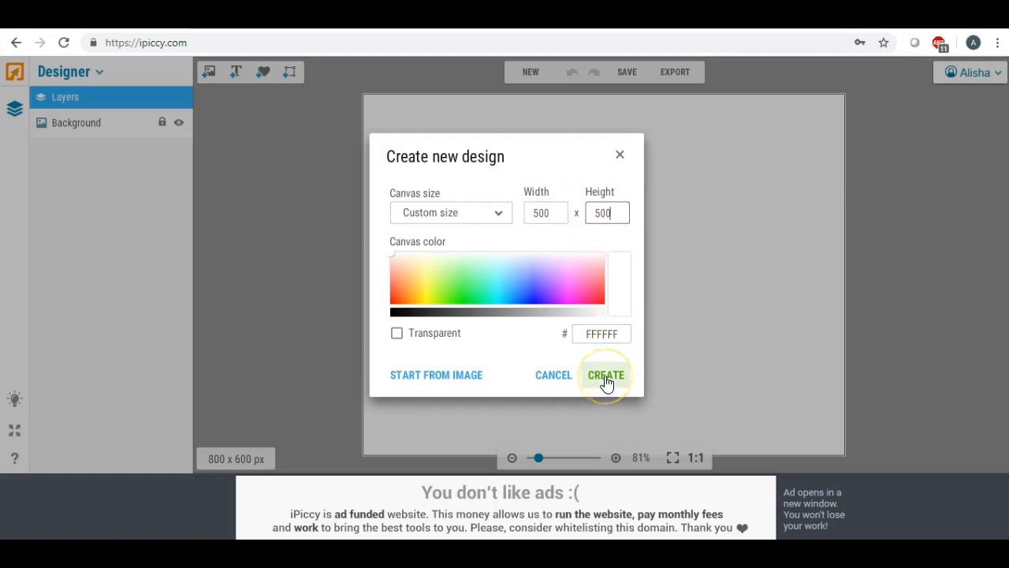
pyautogui.click(397, 334)
pyautogui.click(612, 380)
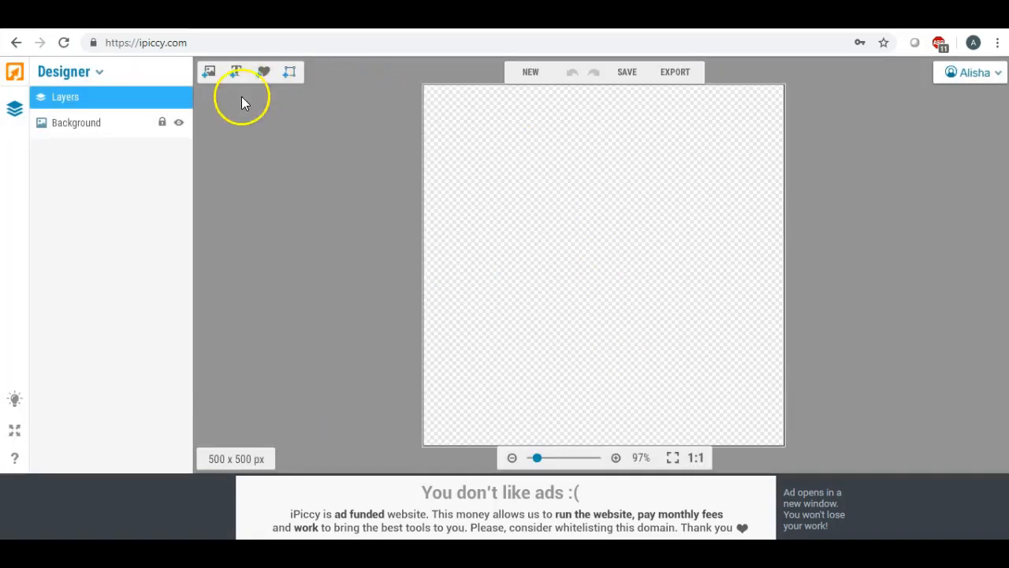
# - Add a text layer reading "Girl Boss Shoppe" in the Beauty font near the canvas's upper-left corner
pyautogui.click(235, 79)
pyautogui.moveTo(613, 278); pyautogui.dragTo(510, 142)
pyautogui.moveTo(114, 295); pyautogui.dragTo(9, 292)
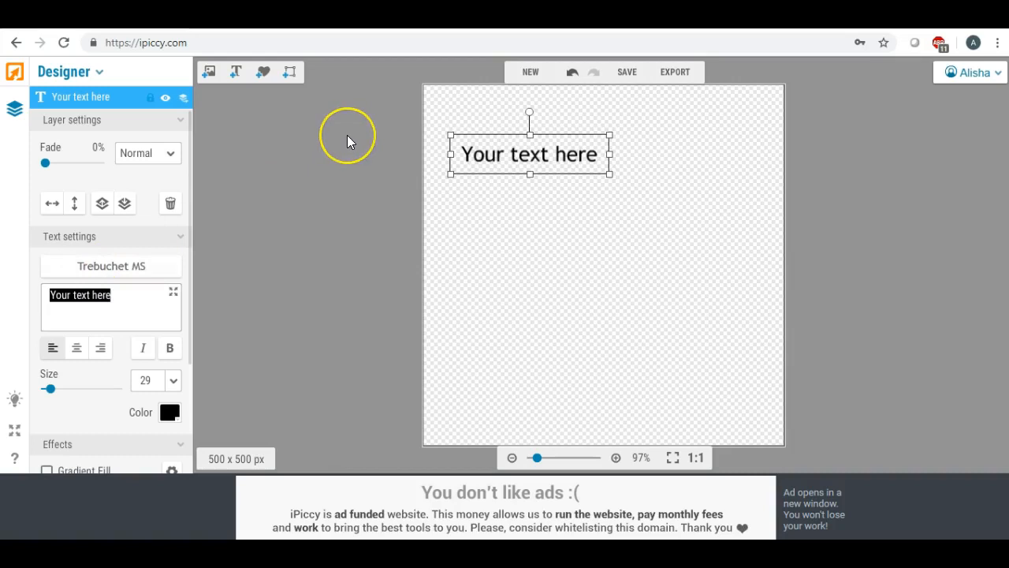
pyautogui.write('Hi')
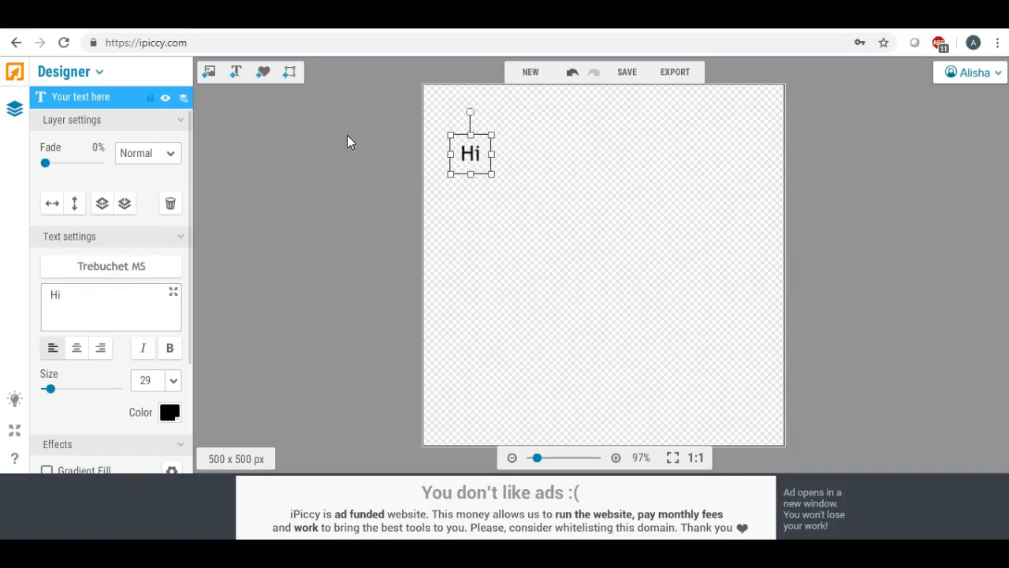
pyautogui.write('rl Boss')
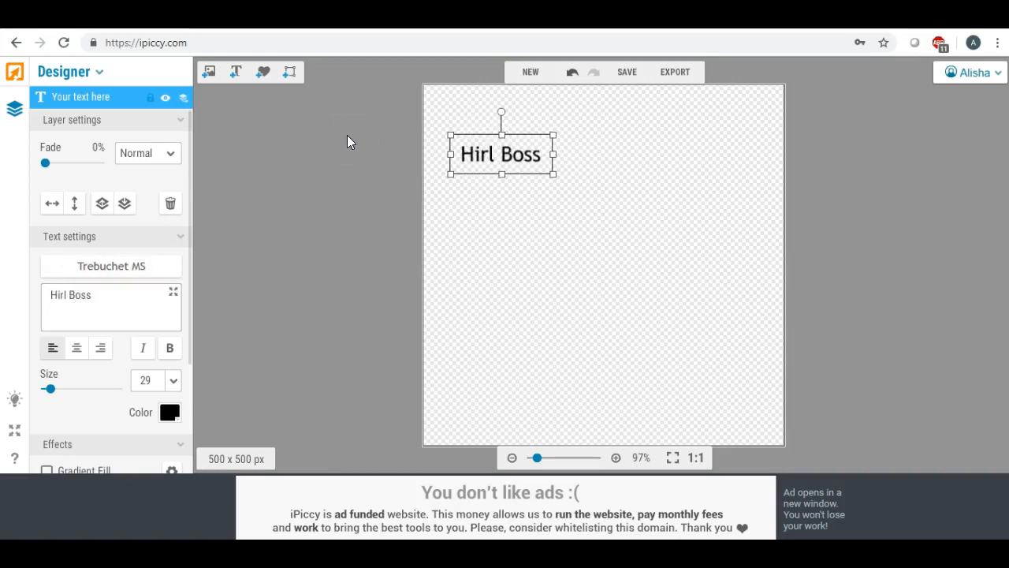
pyautogui.press('BackSpace')
pyautogui.press('BackSpace')
pyautogui.press('BackSpace')
pyautogui.press('BackSpace')
pyautogui.press('BackSpace')
pyautogui.press('BackSpace')
pyautogui.press('BackSpace')
pyautogui.press('BackSpace')
pyautogui.press('BackSpace')
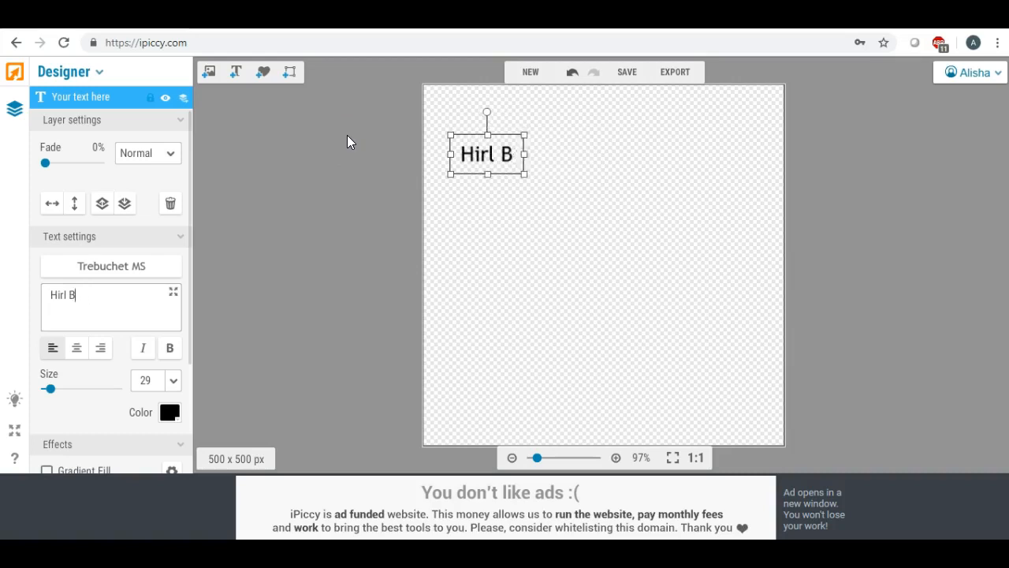
pyautogui.write('G')
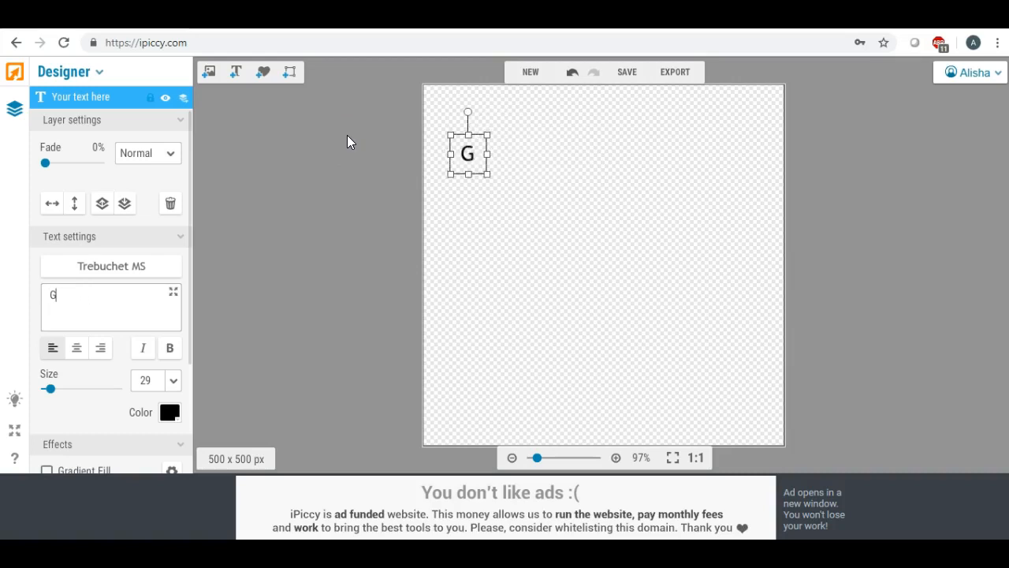
pyautogui.write('irl Boss S')
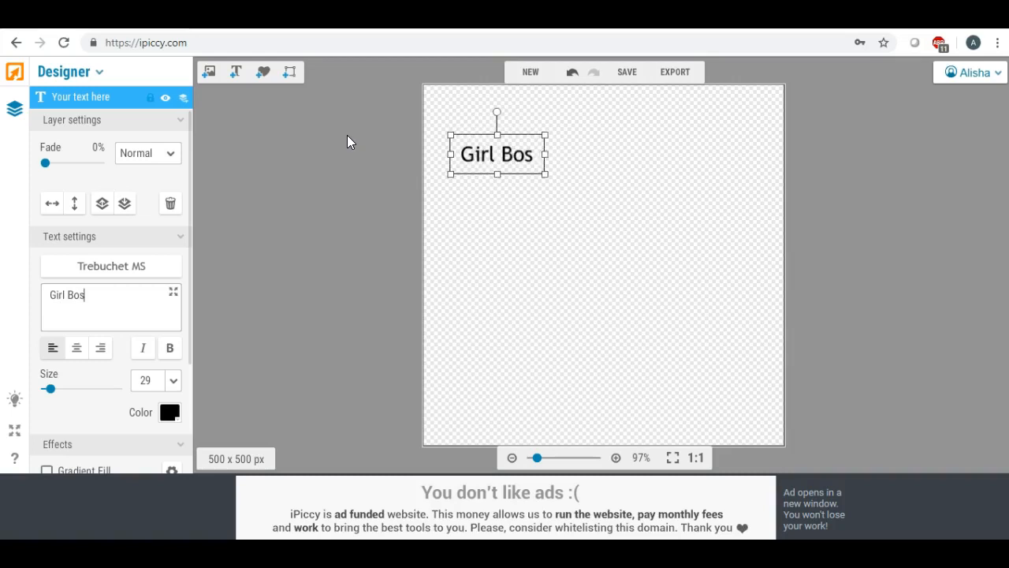
pyautogui.write('j')
pyautogui.press('BackSpace')
pyautogui.write('hoppe')
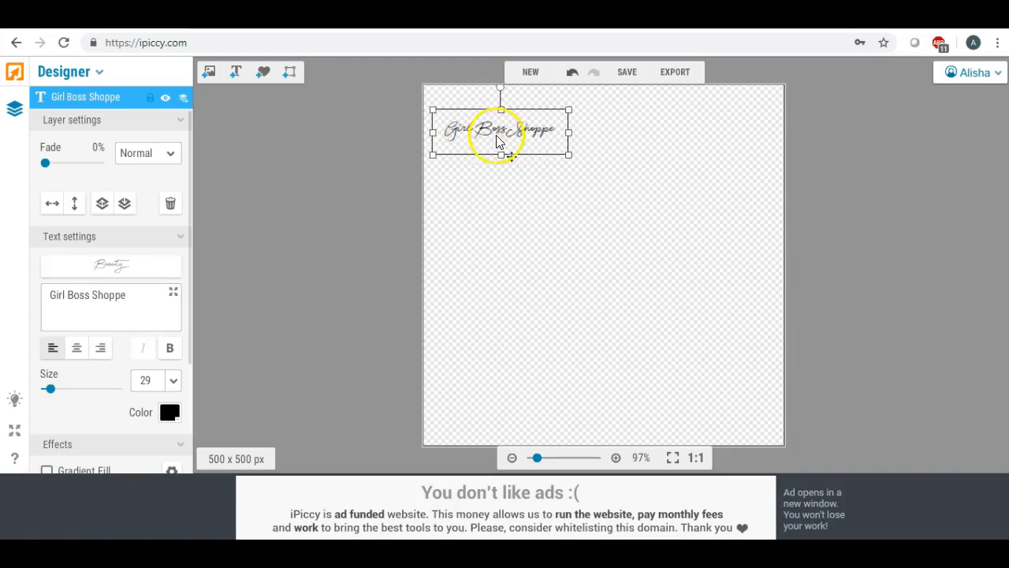
# - Resize the Girl Boss Shoppe text to size 28 in the canvas's upper-left corner and fade it 50%
pyautogui.moveTo(569, 155); pyautogui.dragTo(637, 177)
pyautogui.click(662, 260)
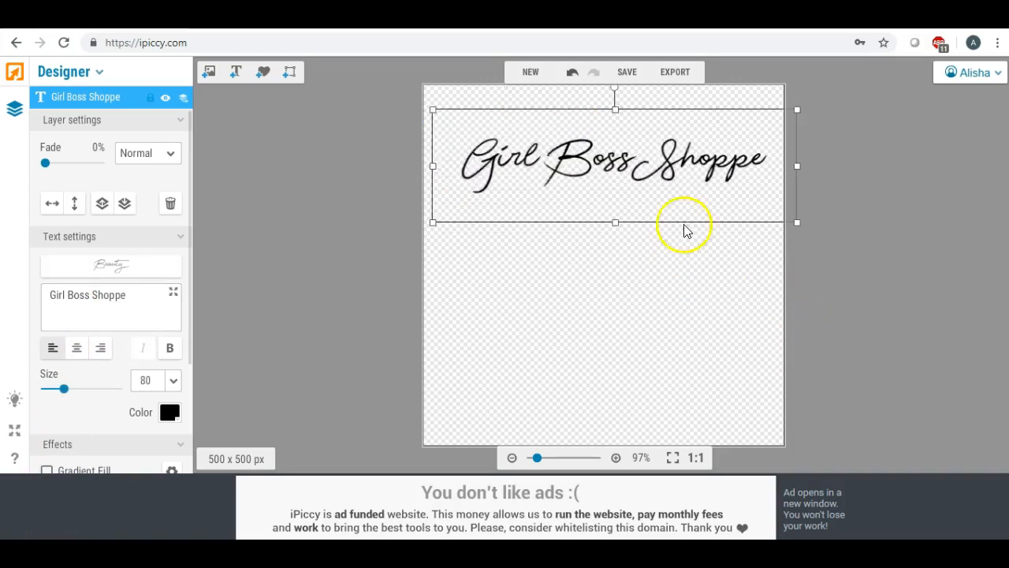
pyautogui.moveTo(645, 163); pyautogui.dragTo(637, 164)
pyautogui.moveTo(790, 223); pyautogui.dragTo(516, 118)
pyautogui.moveTo(45, 163); pyautogui.dragTo(49, 170)
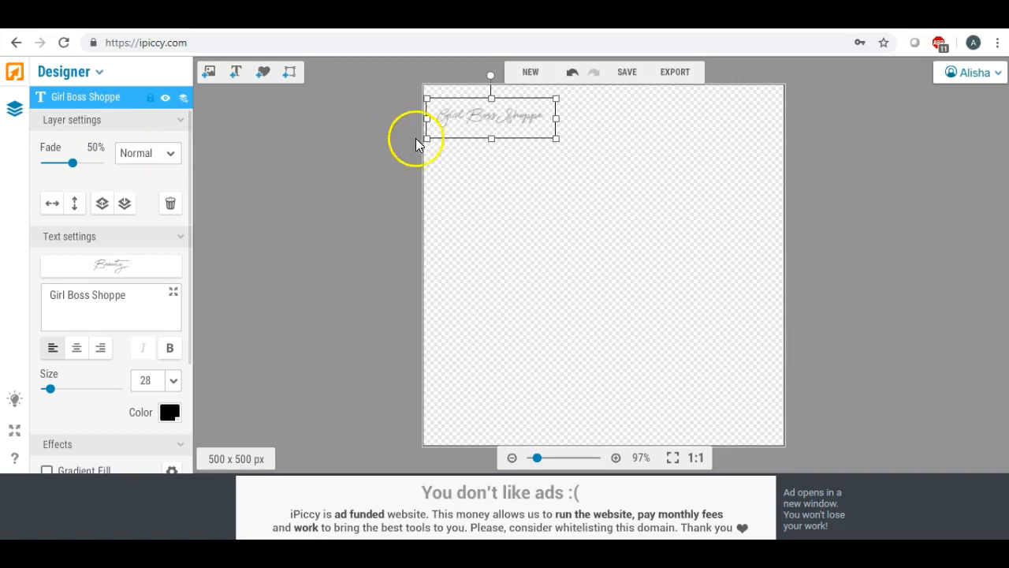
# - Try to duplicate the faded Girl Boss Shoppe text layer
pyautogui.rightClick(498, 118)
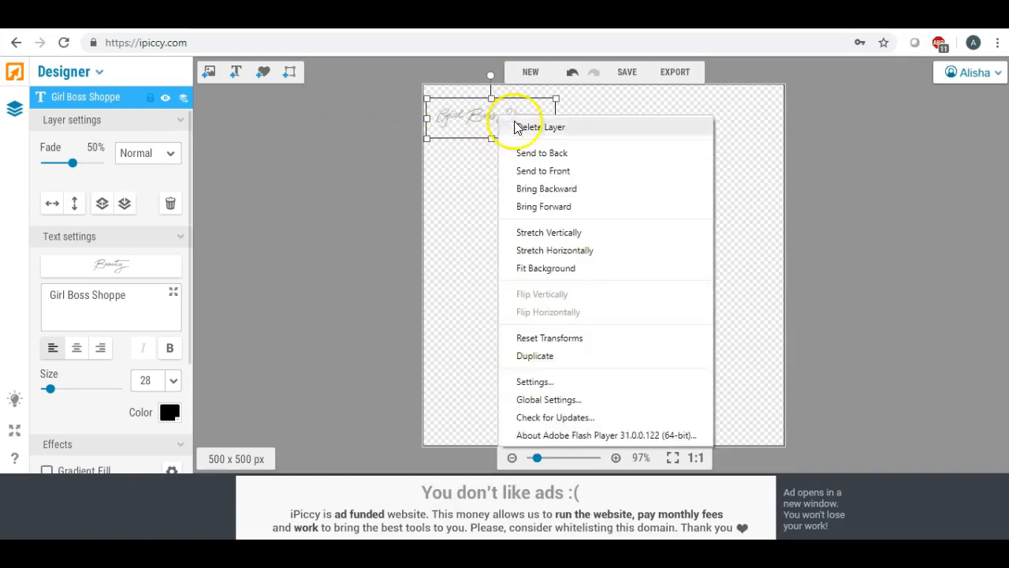
pyautogui.click(547, 355)
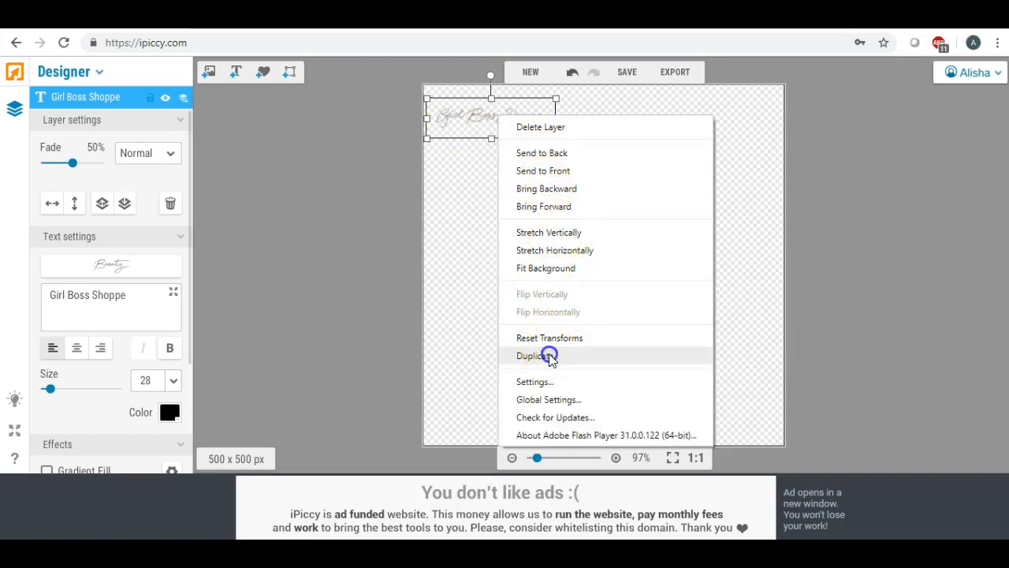
pyautogui.moveTo(513, 123); pyautogui.dragTo(516, 166)
pyautogui.press('Delete')
pyautogui.click(500, 126)
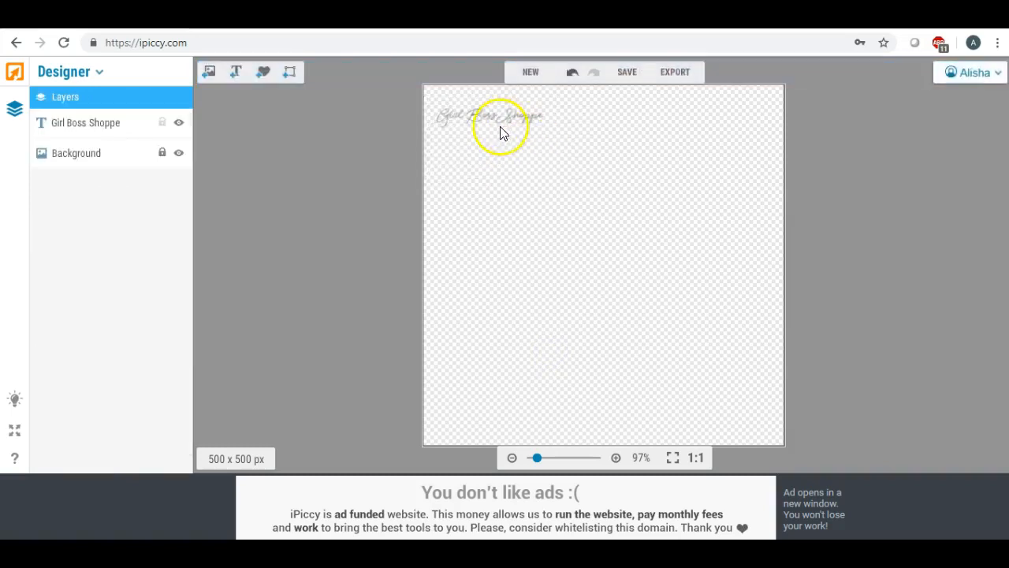
pyautogui.rightClick(493, 118)
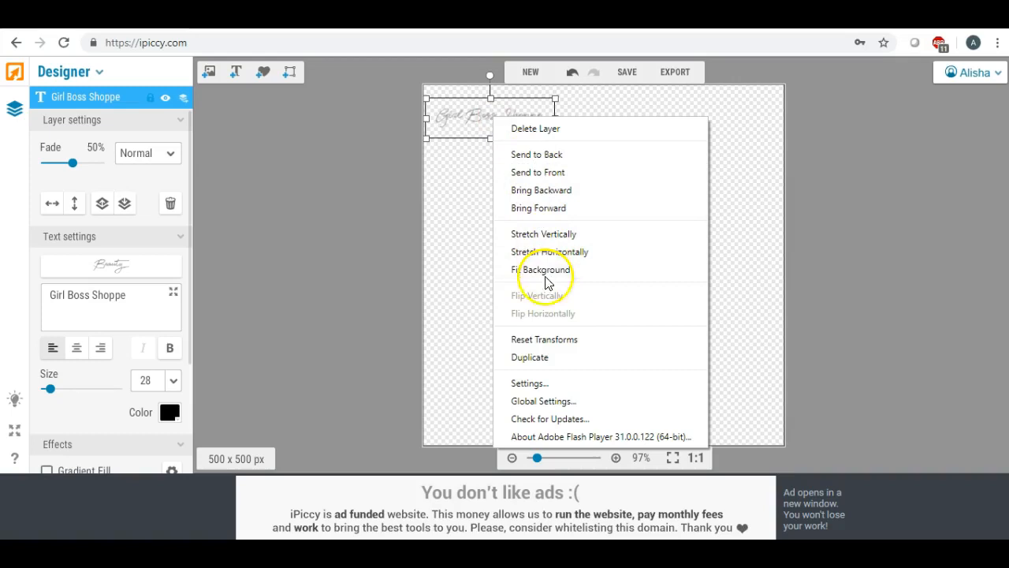
pyautogui.click(327, 242)
pyautogui.click(480, 115)
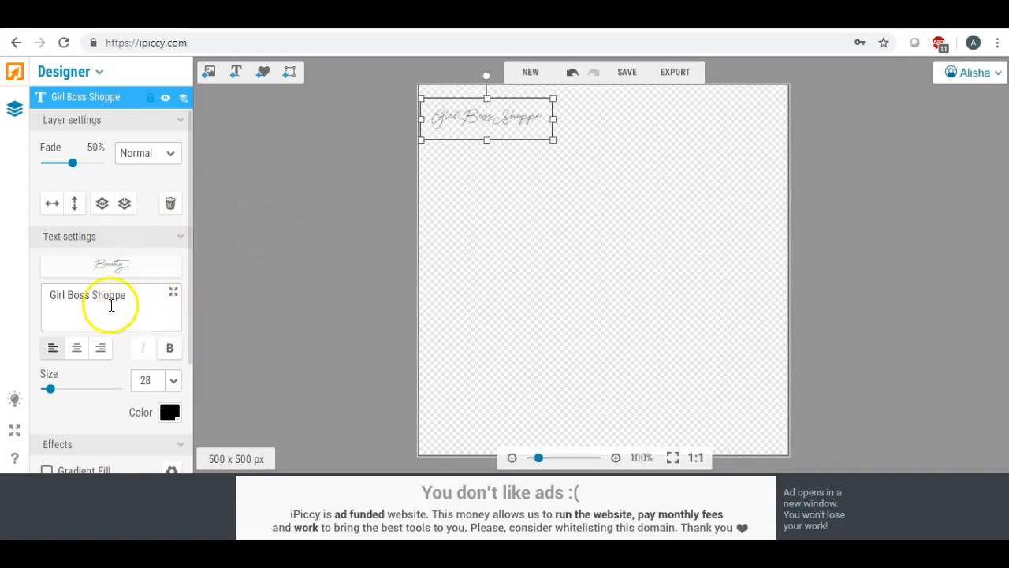
pyautogui.click(468, 124)
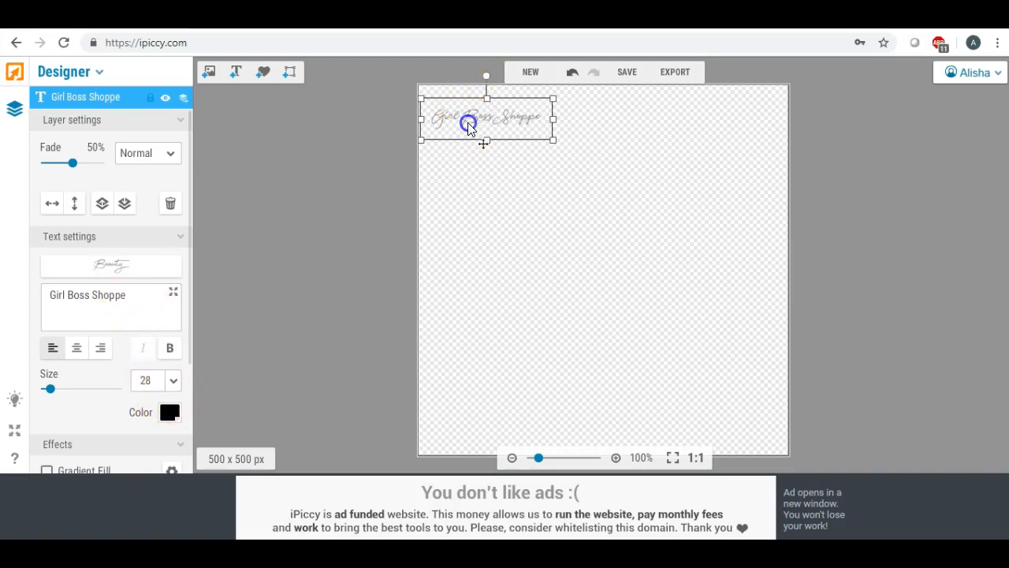
pyautogui.click(474, 179)
pyautogui.click(473, 118)
pyautogui.rightClick(473, 114)
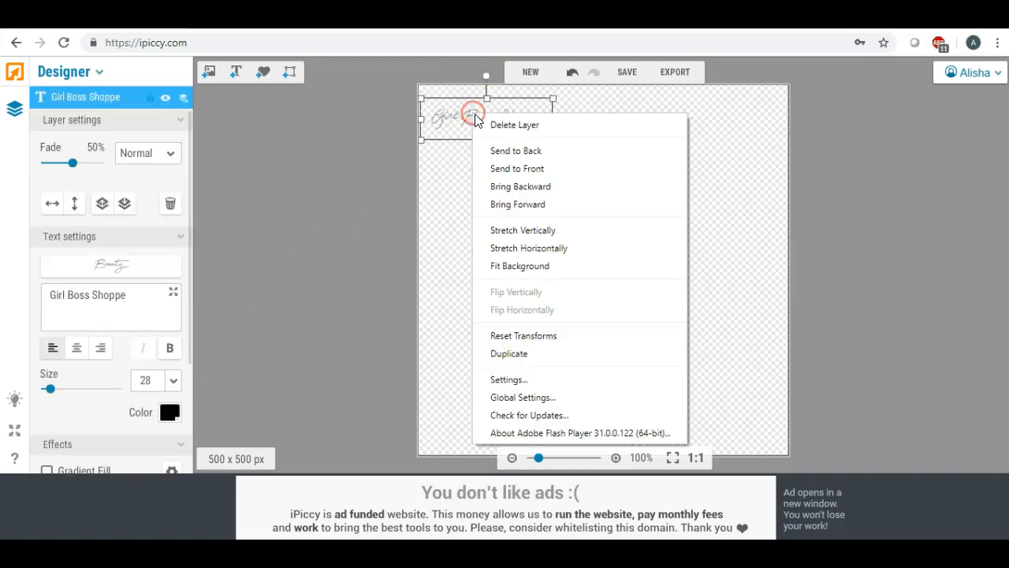
pyautogui.click(513, 354)
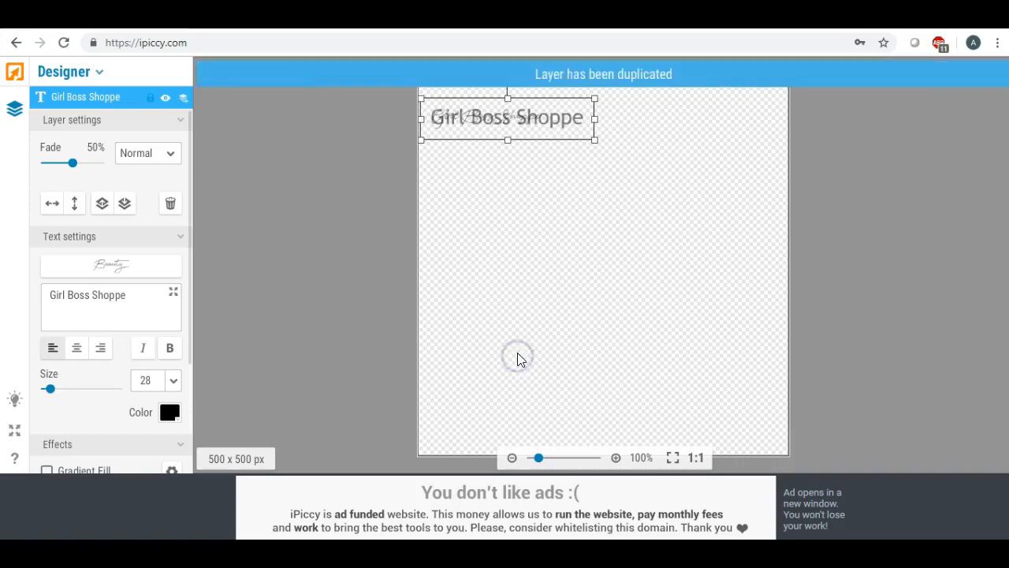
pyautogui.moveTo(497, 117); pyautogui.dragTo(494, 169)
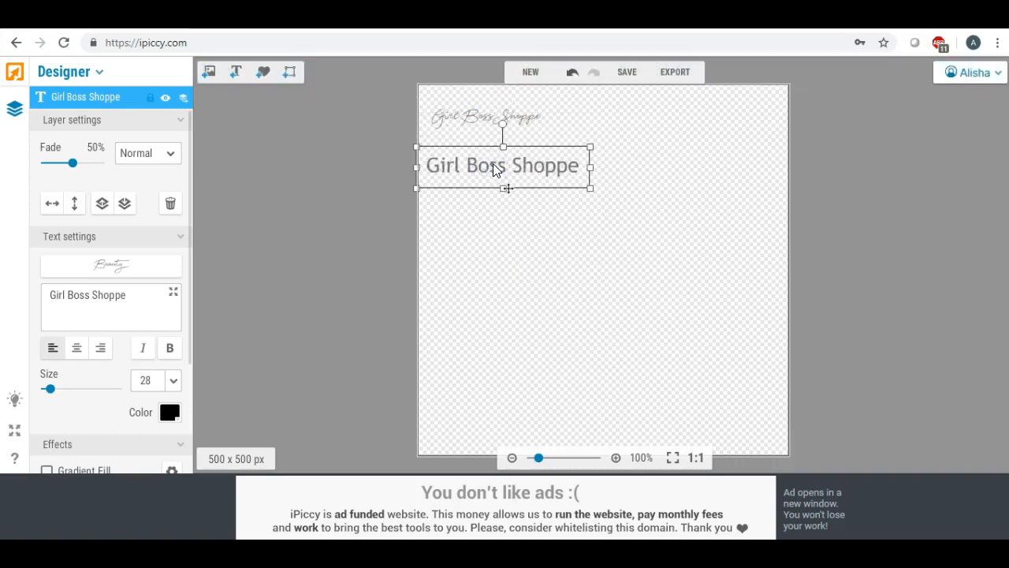
pyautogui.press('Delete')
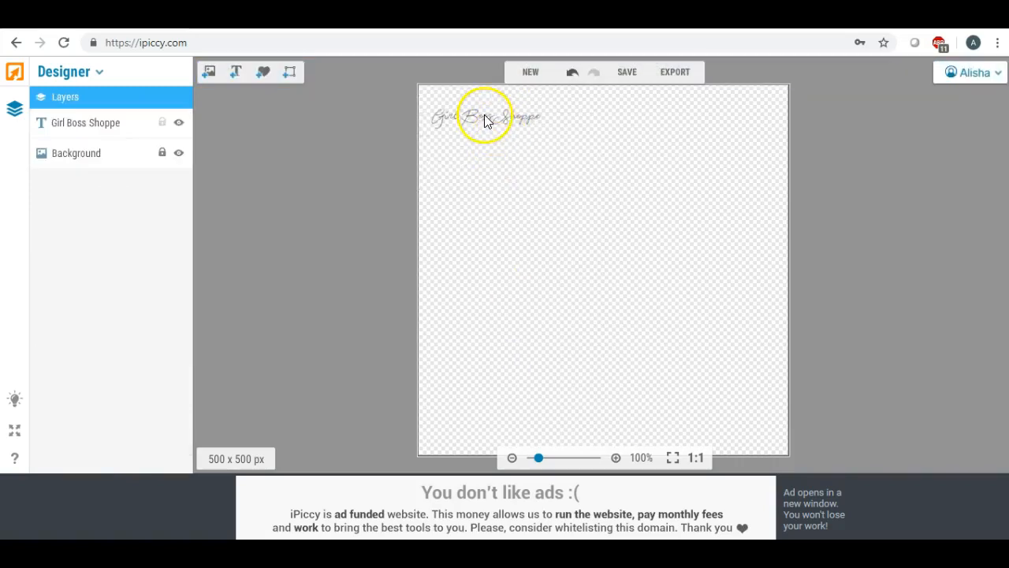
pyautogui.click(484, 118)
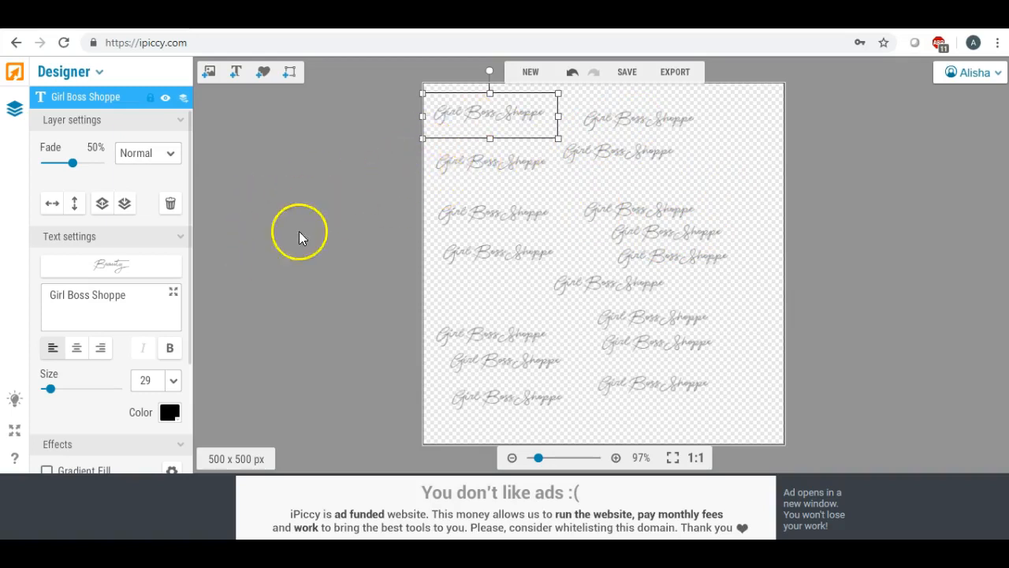
# - Duplicate the upper-right Girl Boss Shoppe text, set the copy's font to Beauty, and space it below the neighbouring text
pyautogui.rightClick(636, 120)
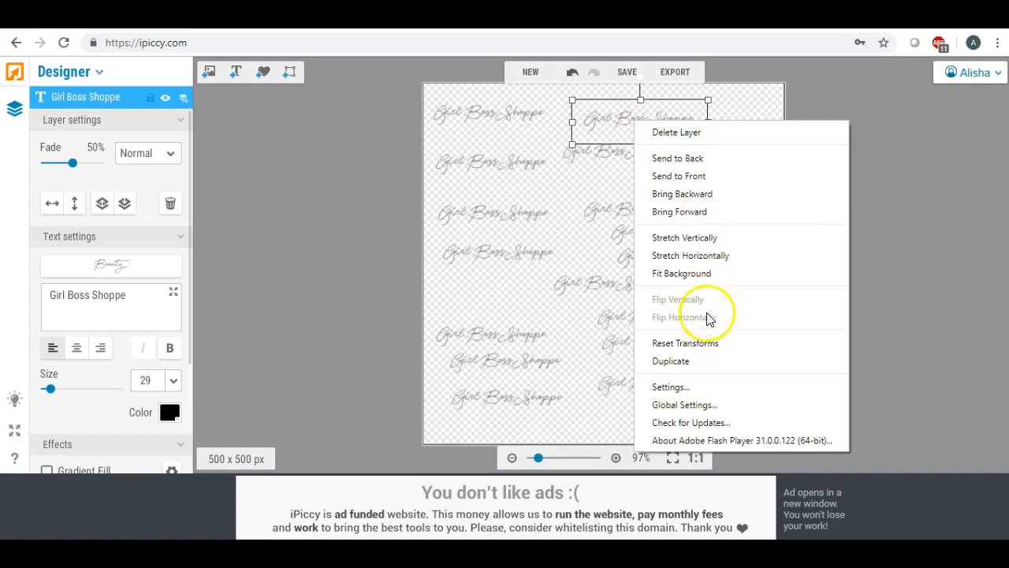
pyautogui.click(681, 360)
pyautogui.moveTo(661, 119); pyautogui.dragTo(696, 175)
pyautogui.click(99, 265)
pyautogui.click(94, 298)
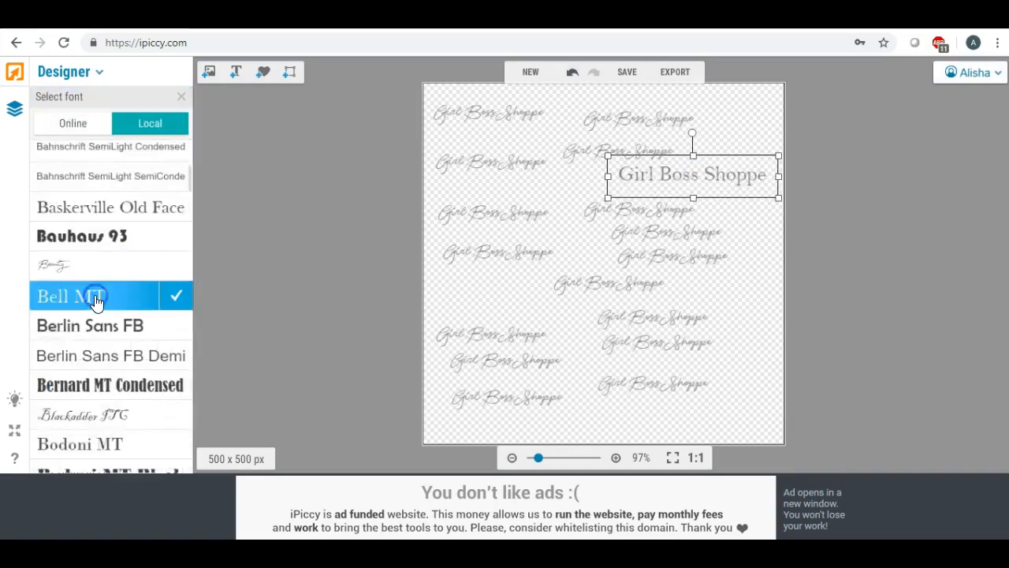
pyautogui.click(93, 266)
pyautogui.click(175, 266)
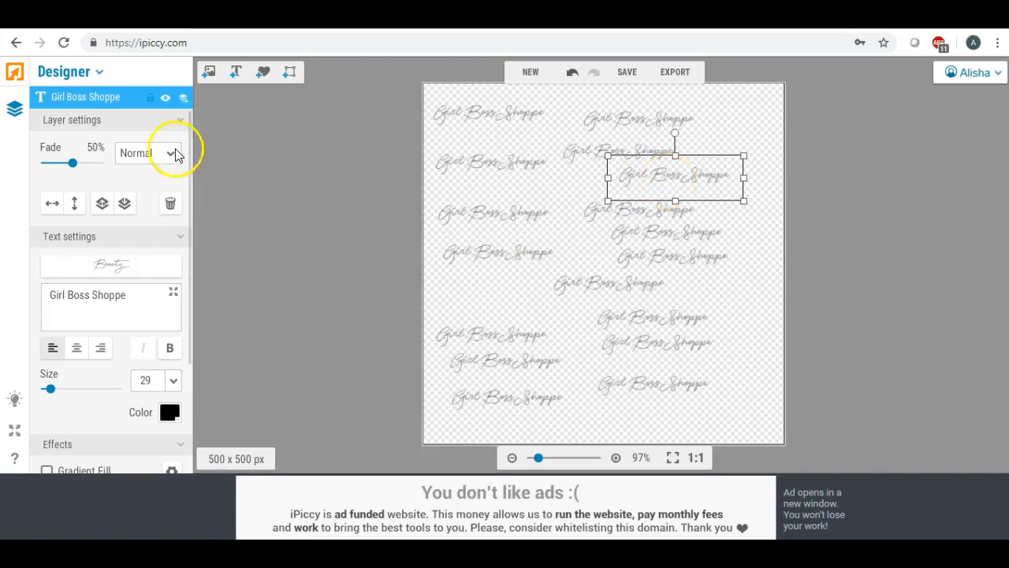
pyautogui.click(651, 176)
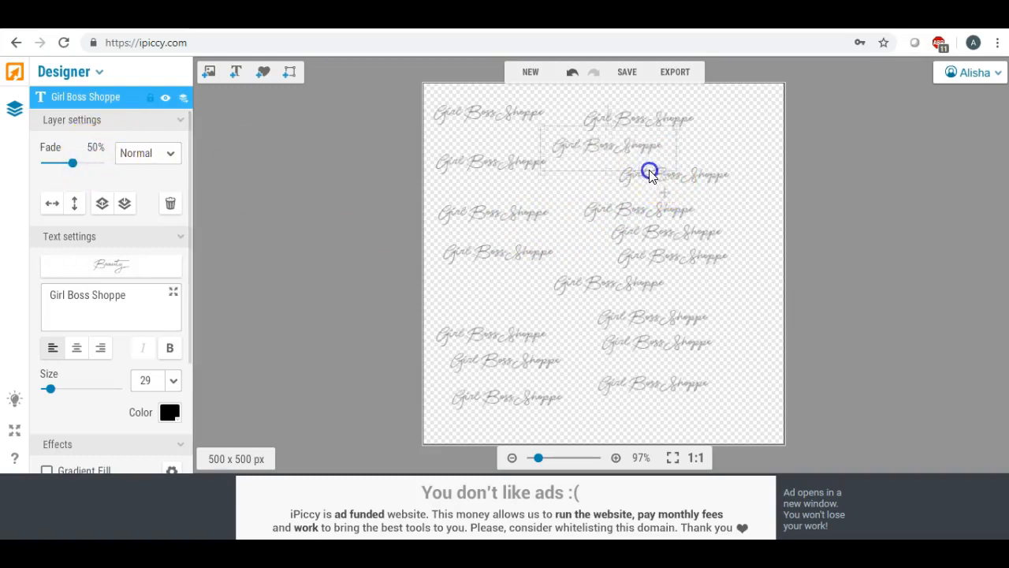
pyautogui.moveTo(650, 174); pyautogui.dragTo(667, 168)
# - Duplicate the Girl Boss Shoppe text near the canvas's centre and move the copy slightly down and to the left
pyautogui.rightClick(575, 279)
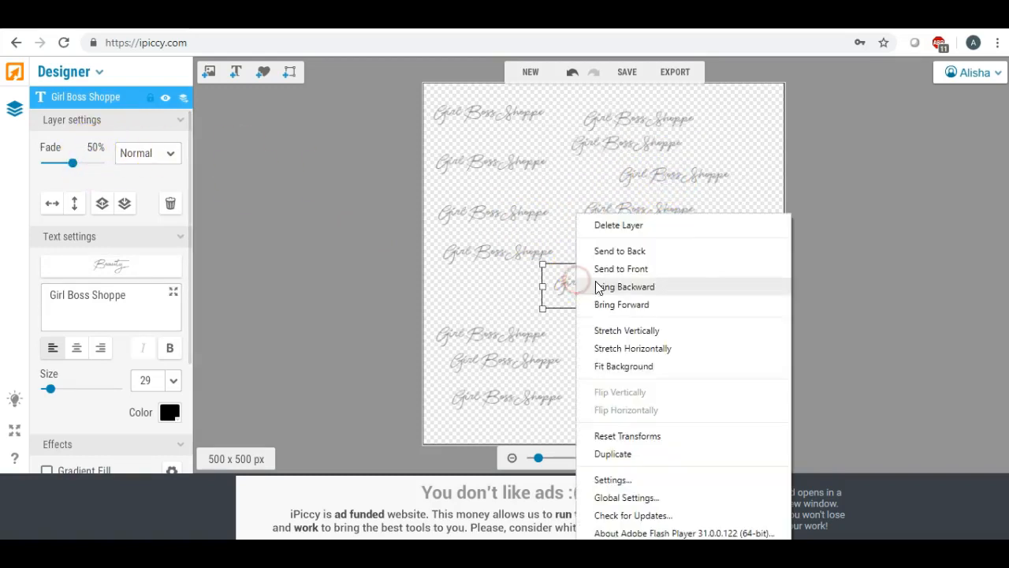
pyautogui.click(629, 454)
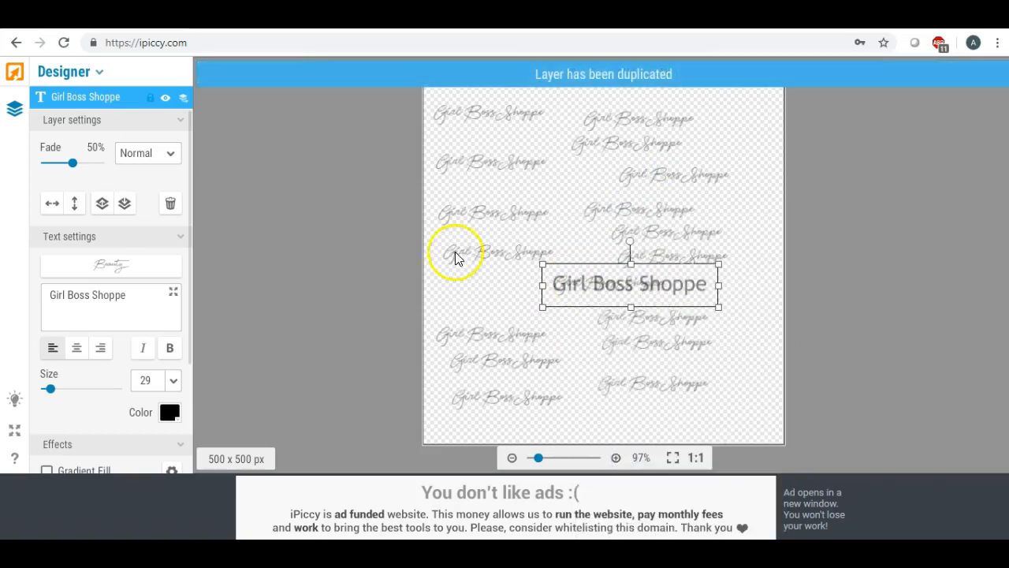
pyautogui.moveTo(592, 297); pyautogui.dragTo(576, 304)
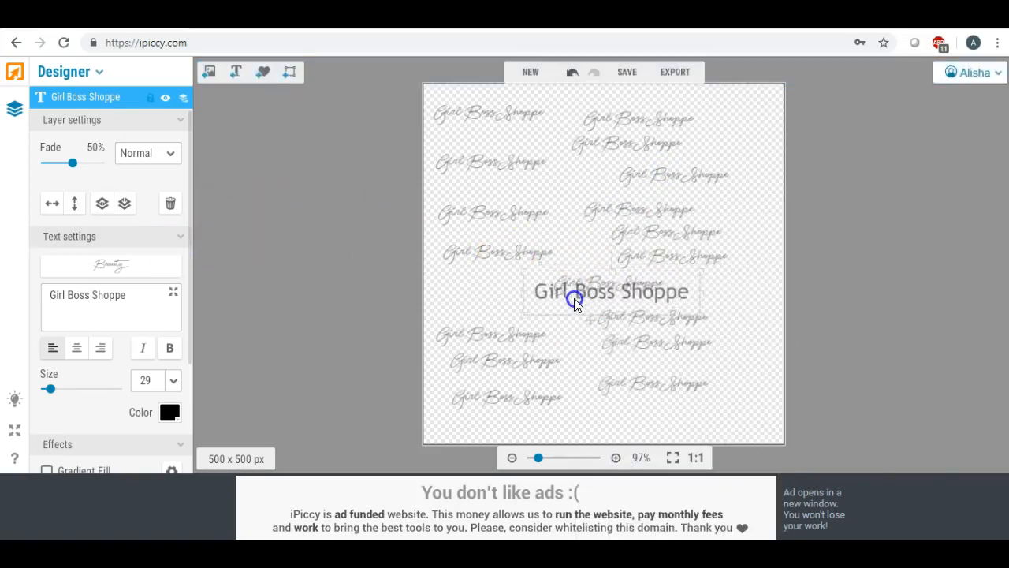
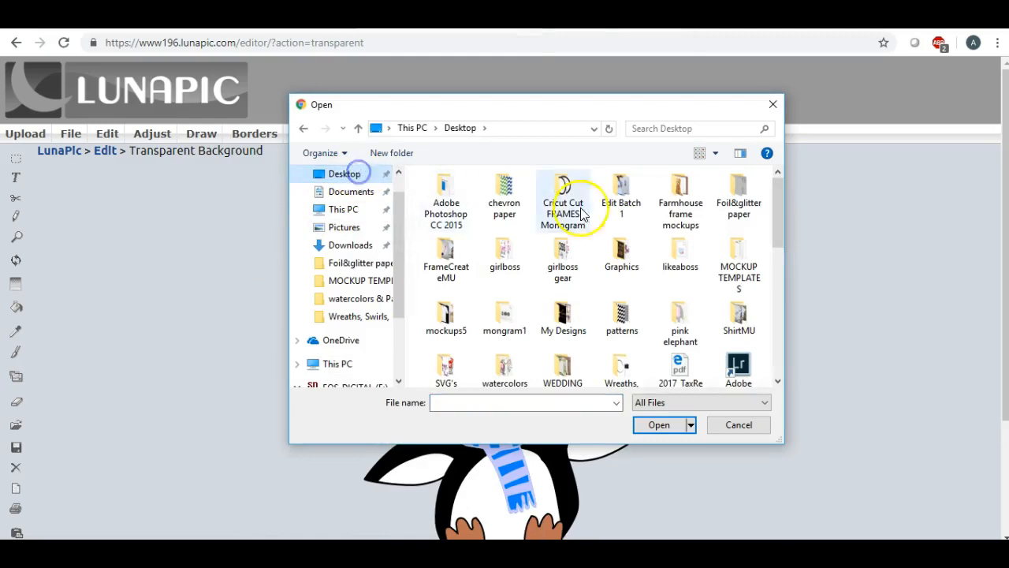
# - Upload GBWM.png from the Desktop to LunaPic's Transparent Background tool and return to the iPiccy design
pyautogui.scroll(-5, 607, 235)
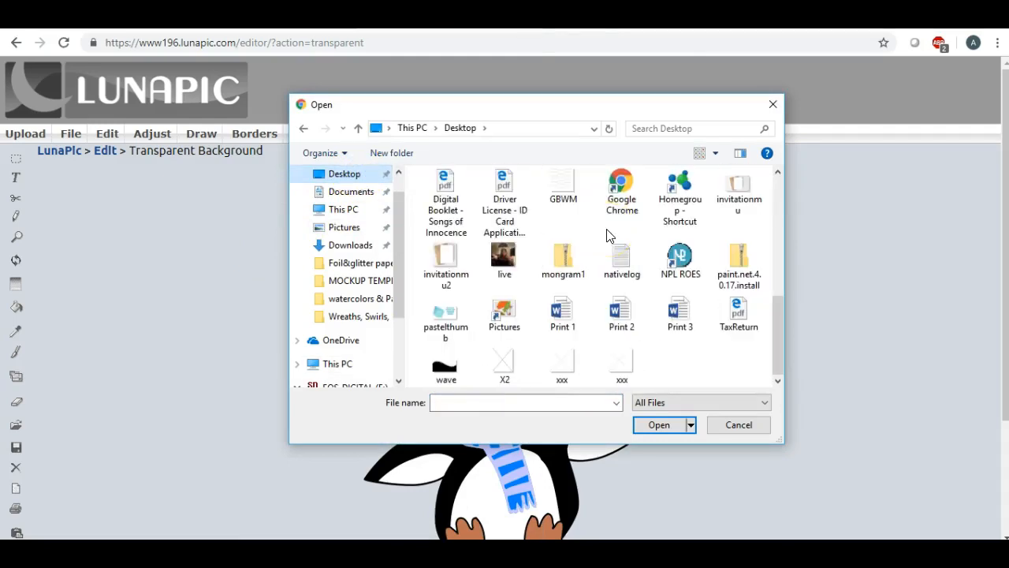
pyautogui.doubleClick(563, 189)
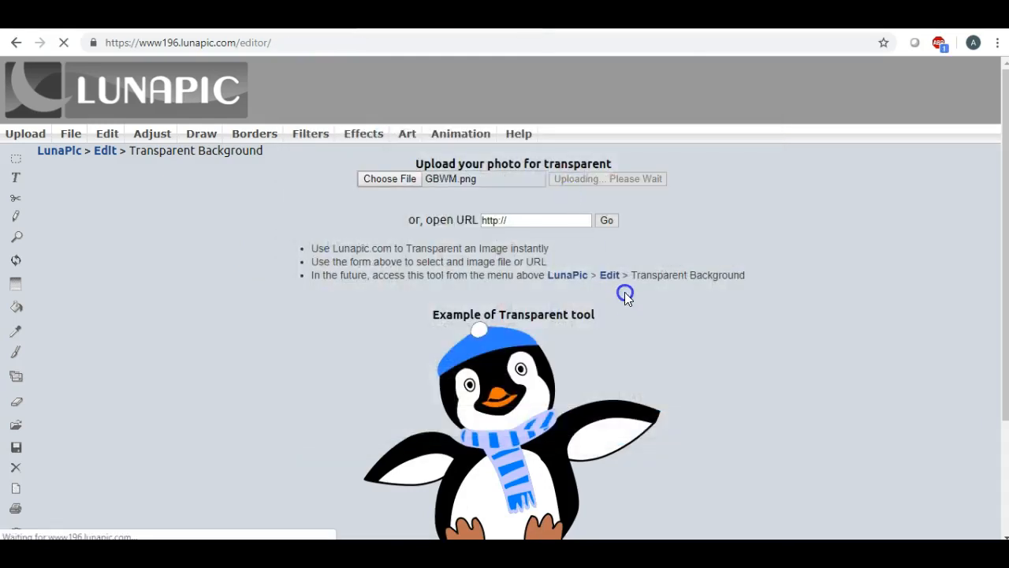
pyautogui.scroll(-2, 763, 271)
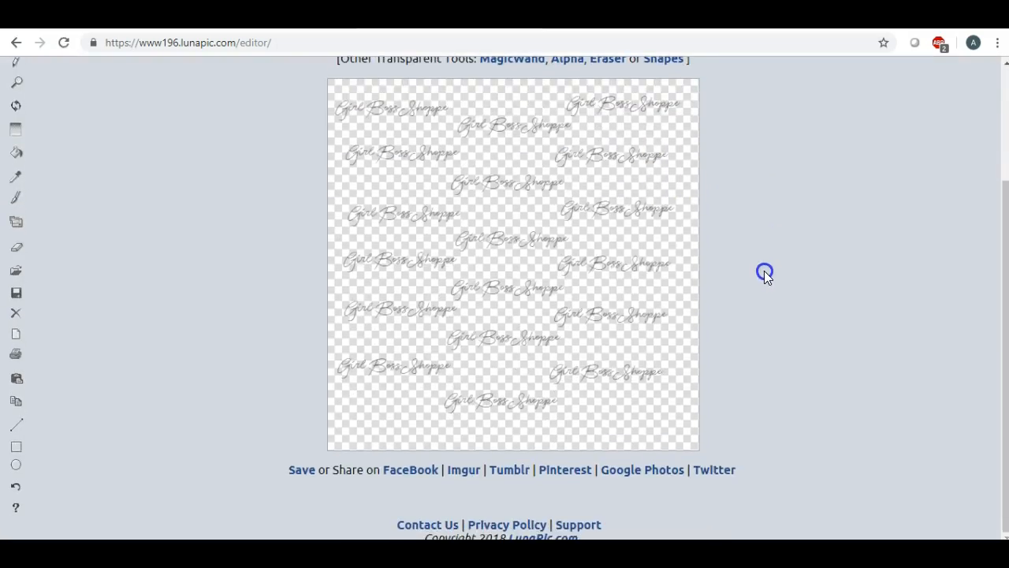
pyautogui.scroll(1, 734, 270)
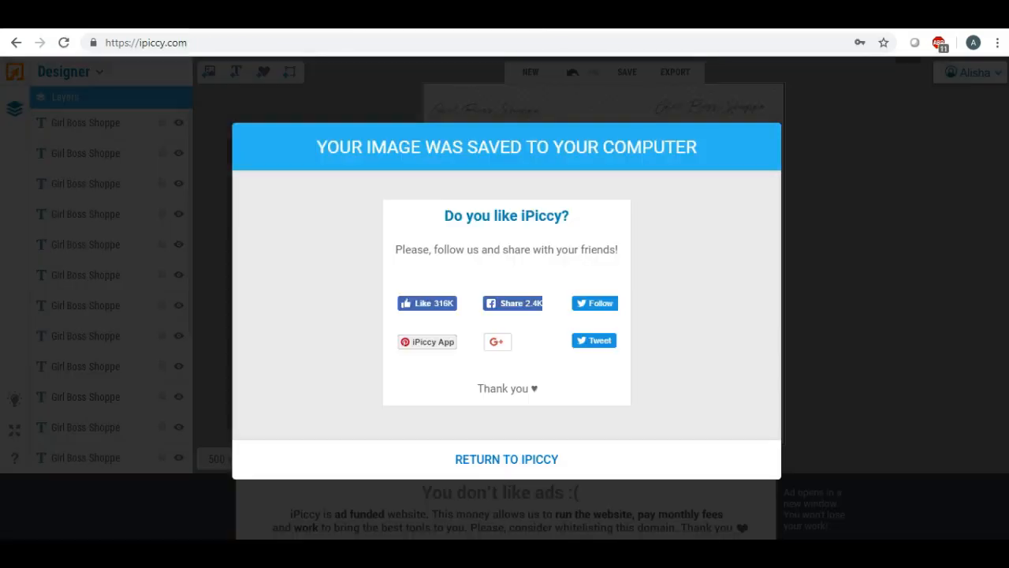
pyautogui.click(524, 451)
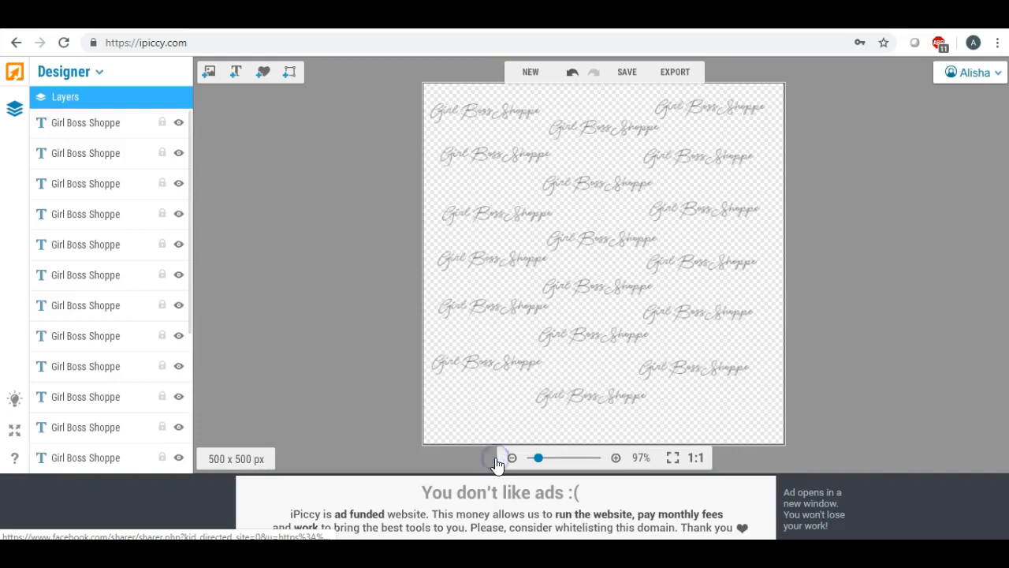
pyautogui.click(528, 72)
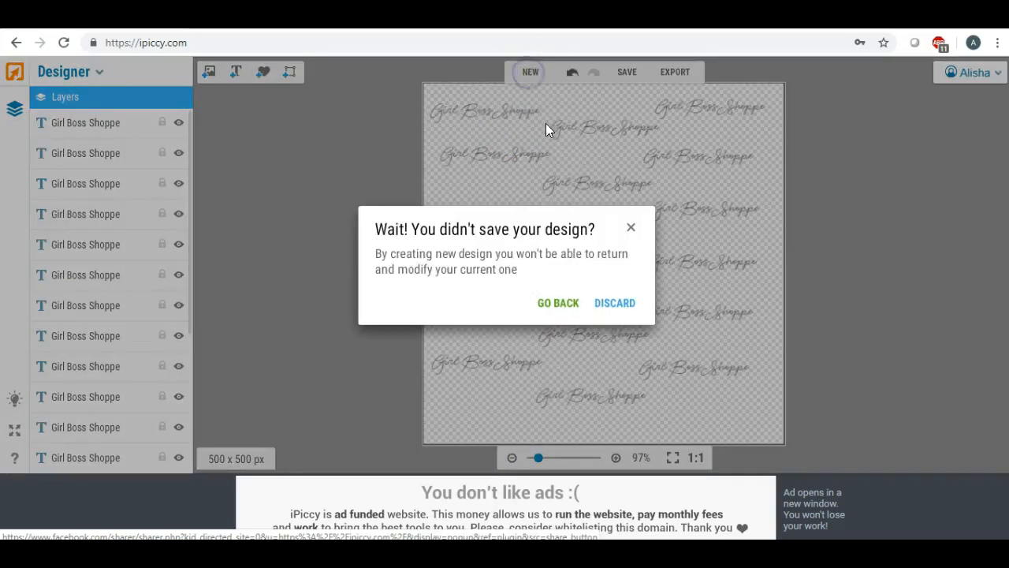
pyautogui.click(611, 303)
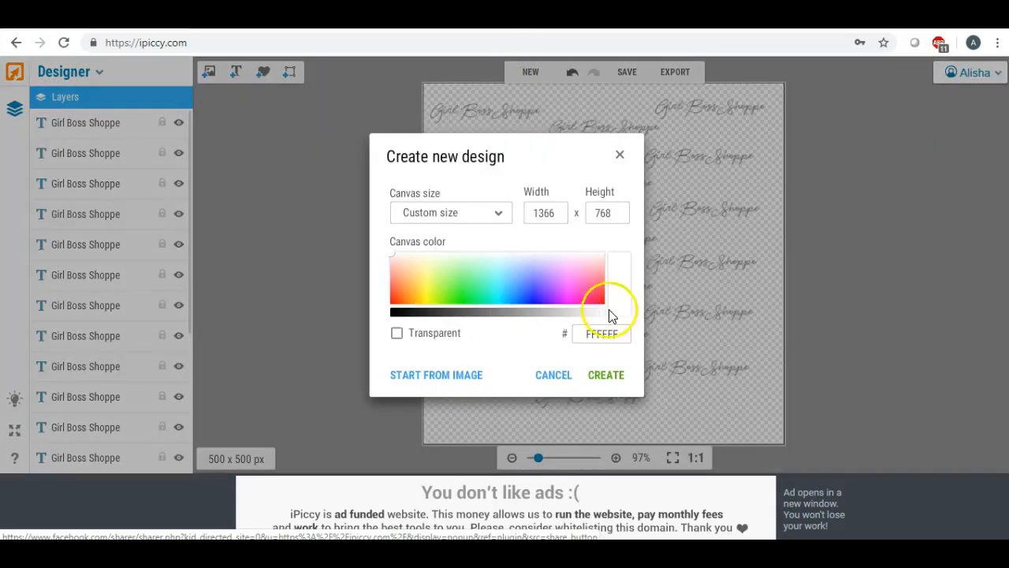
pyautogui.click(621, 155)
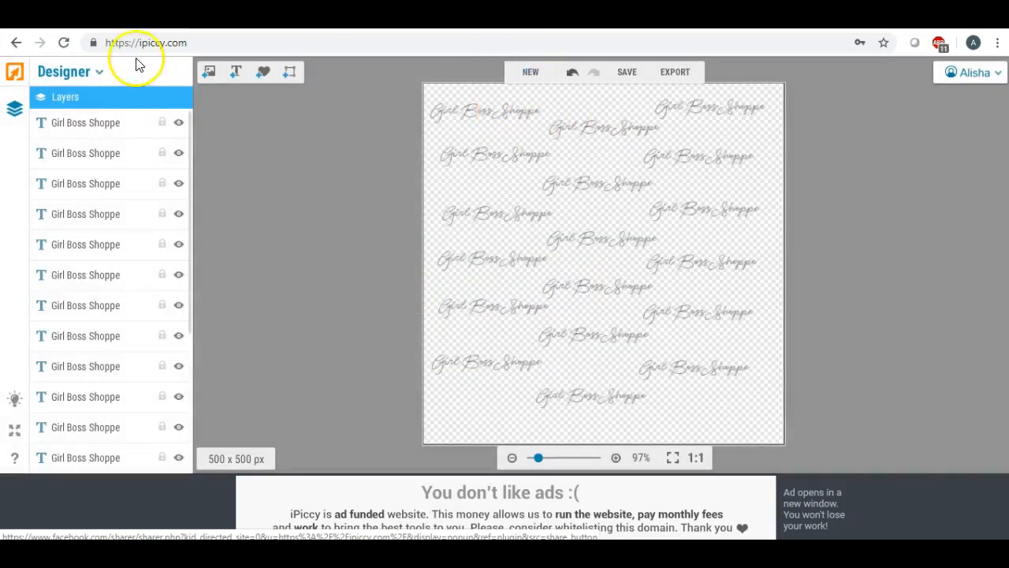
pyautogui.click(210, 76)
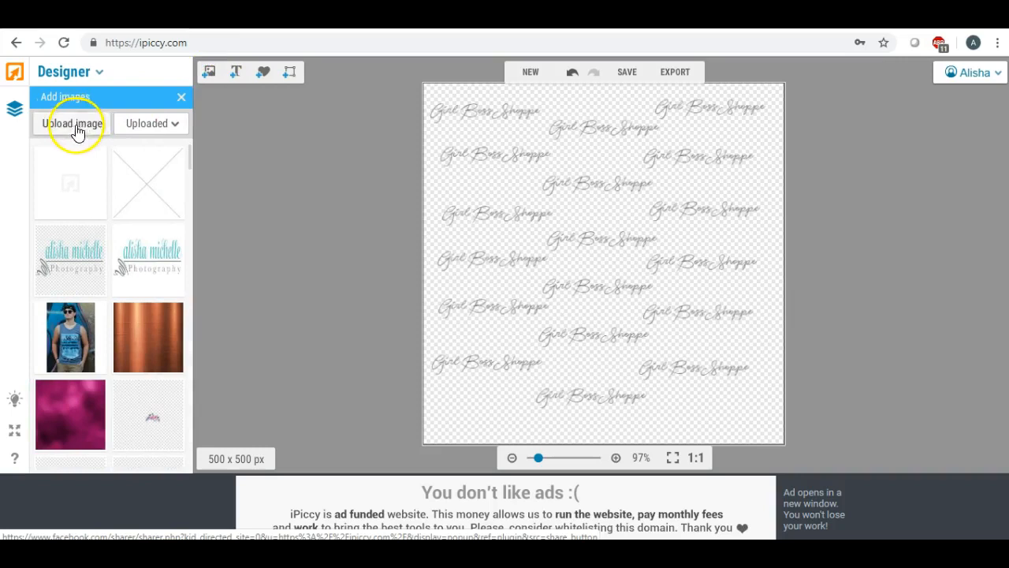
pyautogui.moveTo(190, 153); pyautogui.dragTo(193, 218)
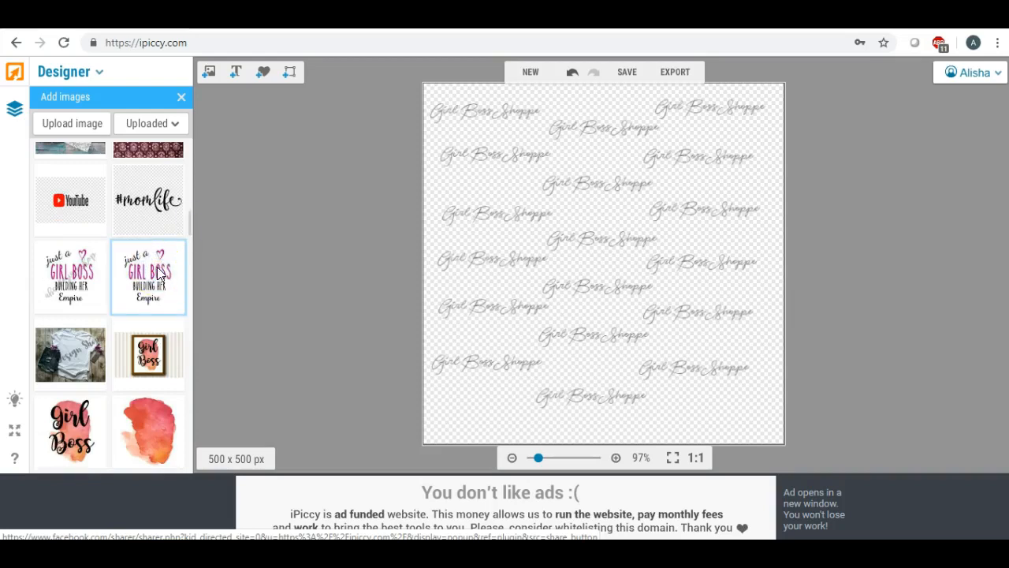
# - Leave the watermark design and switch from the Designer to the Editor
pyautogui.click(90, 71)
pyautogui.click(69, 96)
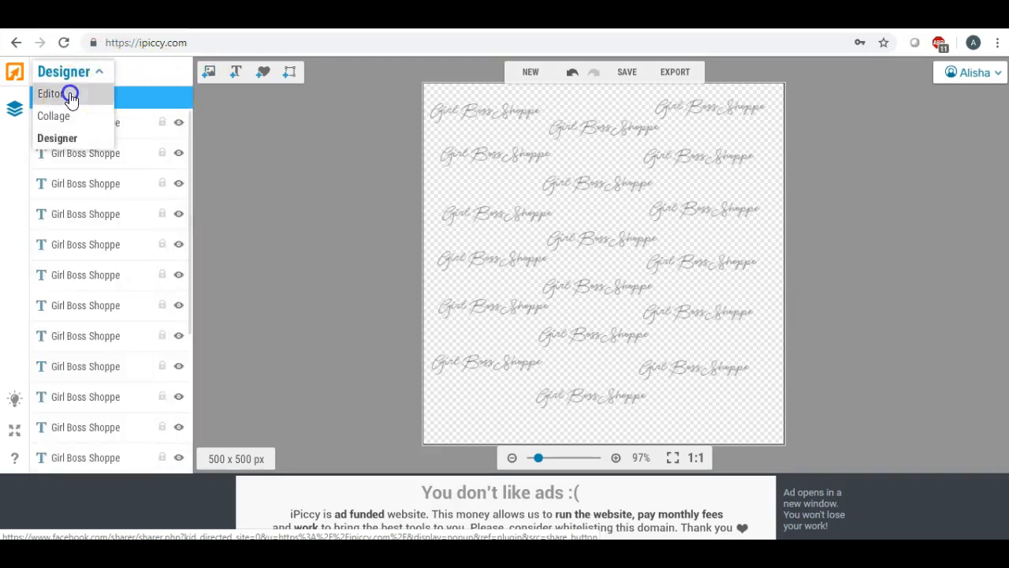
pyautogui.click(520, 310)
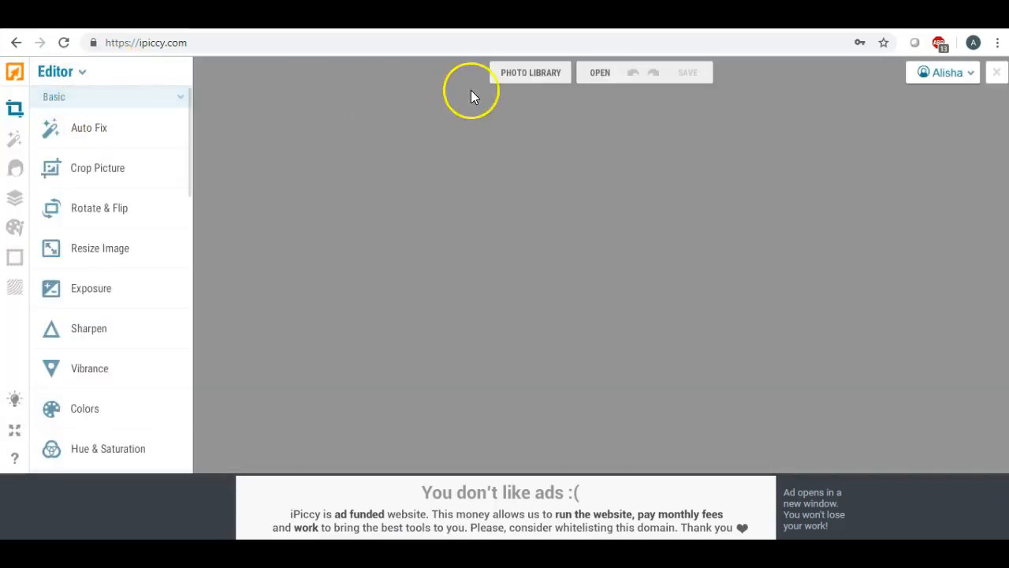
# - Find the justagirlboss design on a white background in the photo library and open it for editing
pyautogui.click(525, 80)
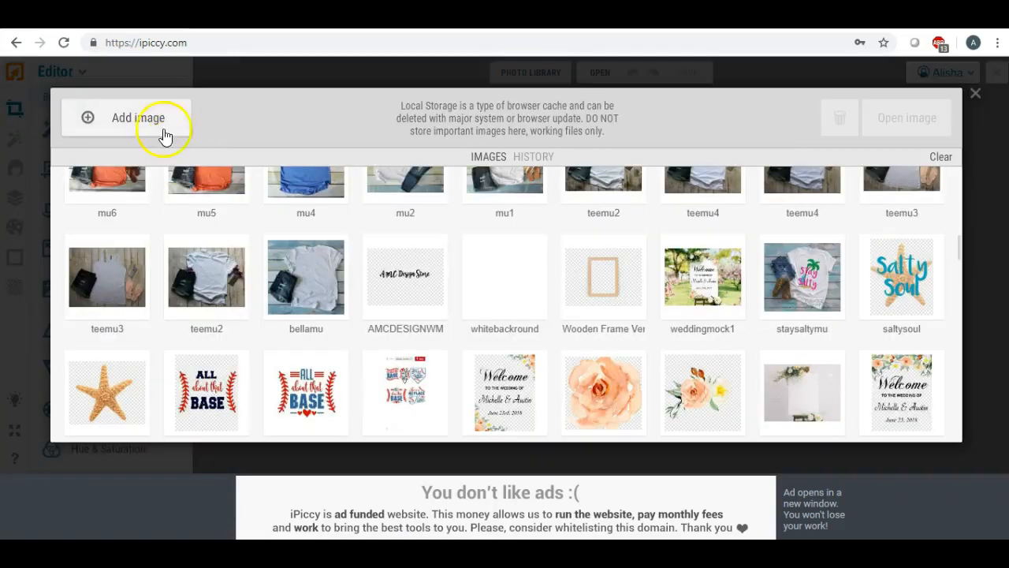
pyautogui.scroll(-3, 565, 247)
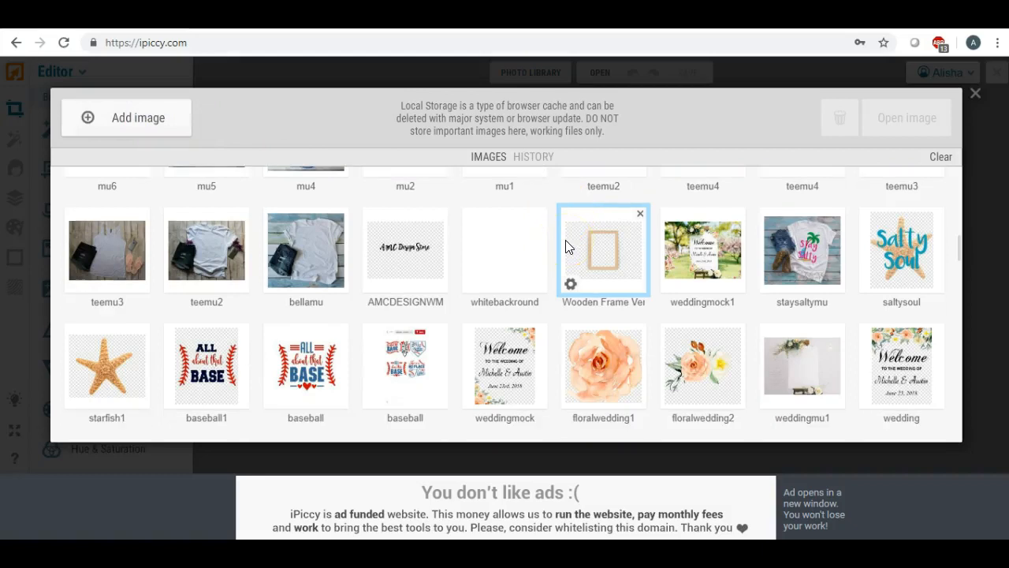
pyautogui.scroll(3, 565, 247)
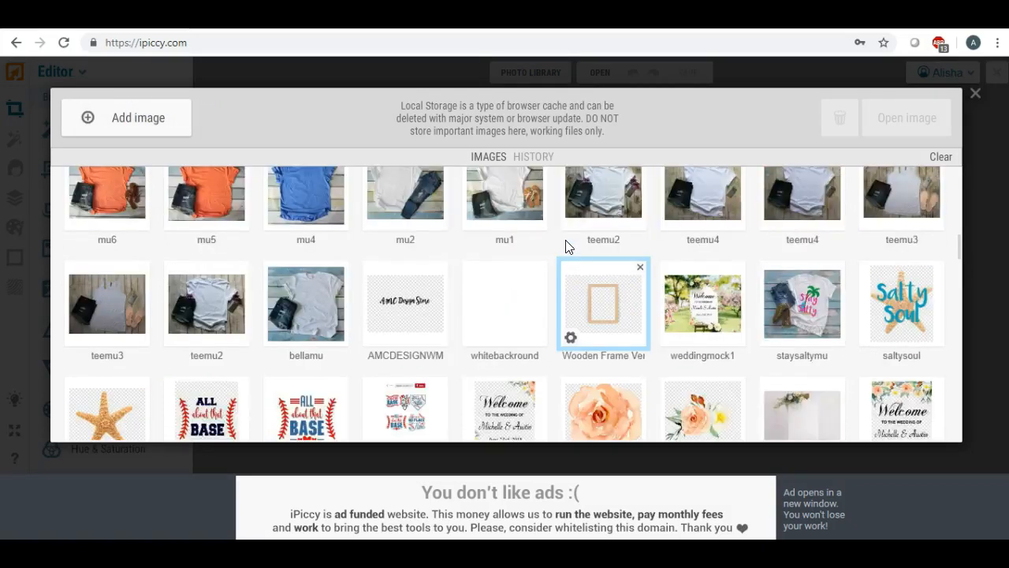
pyautogui.scroll(-2, 566, 246)
pyautogui.scroll(-3, 565, 247)
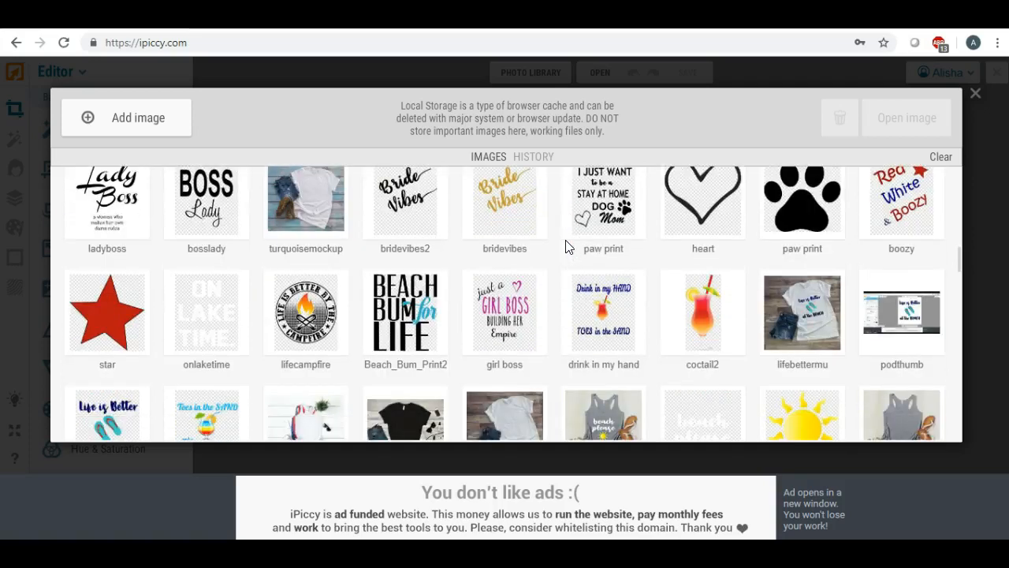
pyautogui.scroll(-2, 565, 247)
pyautogui.scroll(-2, 565, 247)
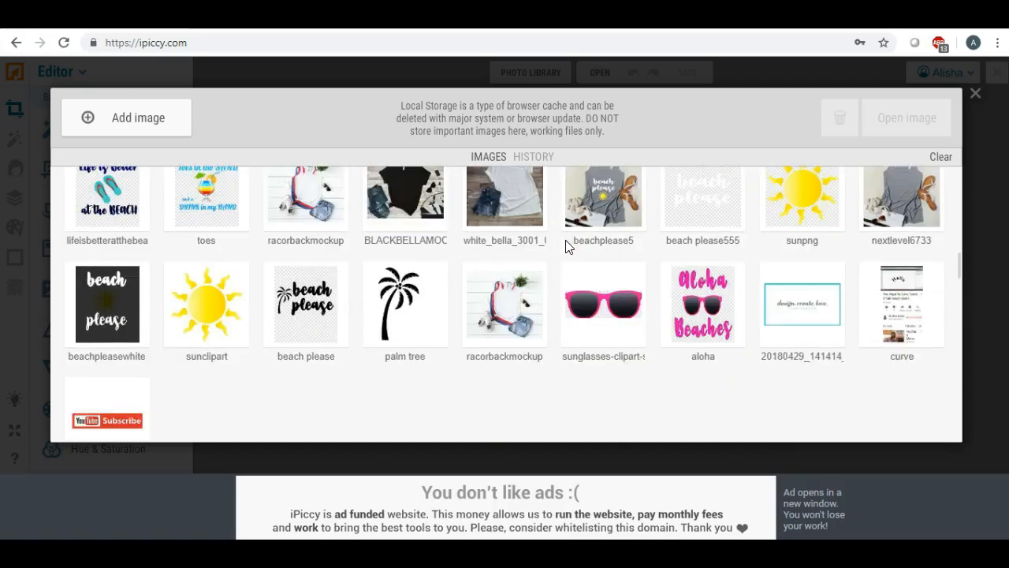
pyautogui.scroll(15, 565, 246)
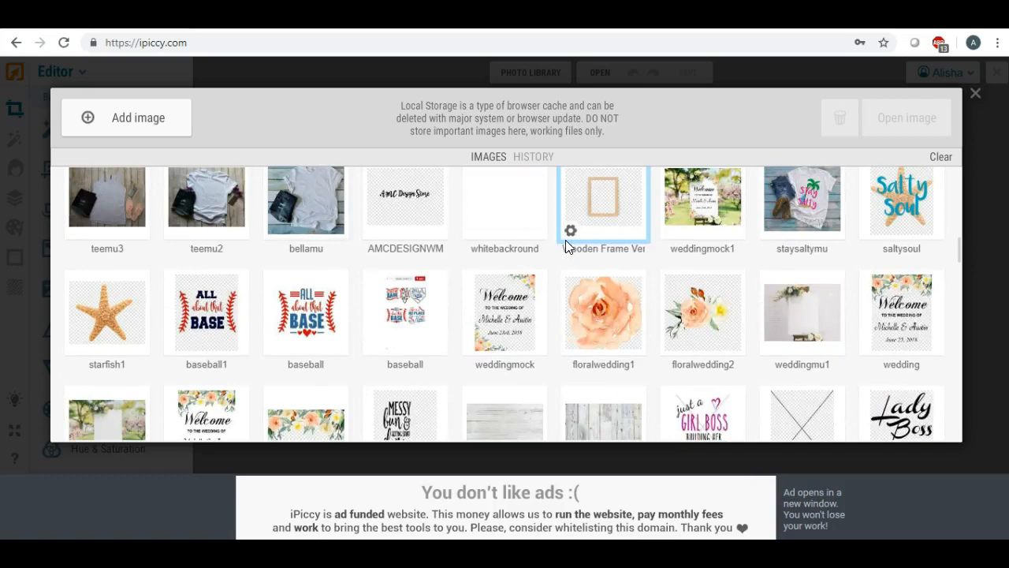
pyautogui.scroll(2, 569, 246)
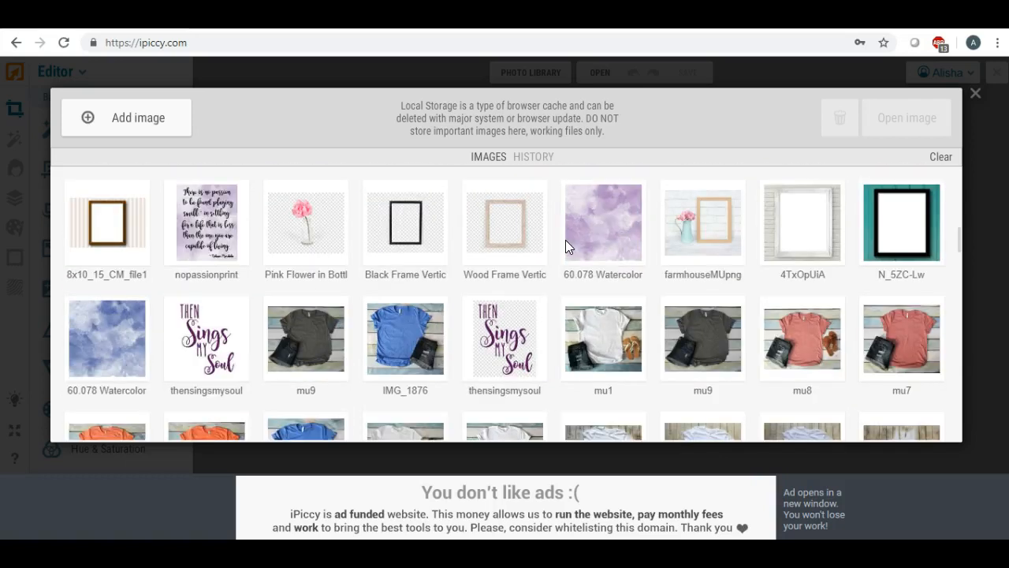
pyautogui.scroll(2, 566, 242)
pyautogui.click(508, 264)
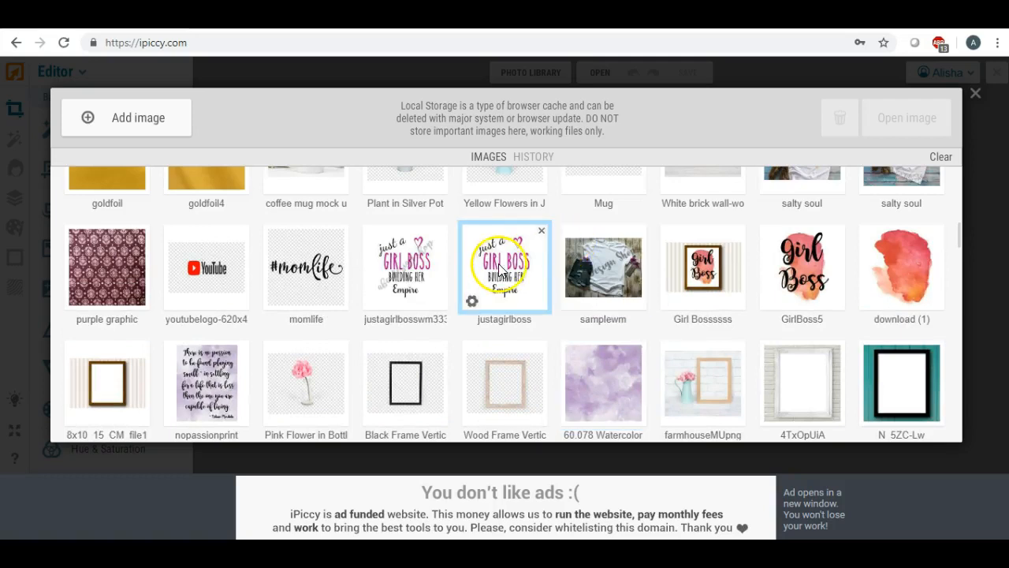
pyautogui.click(471, 301)
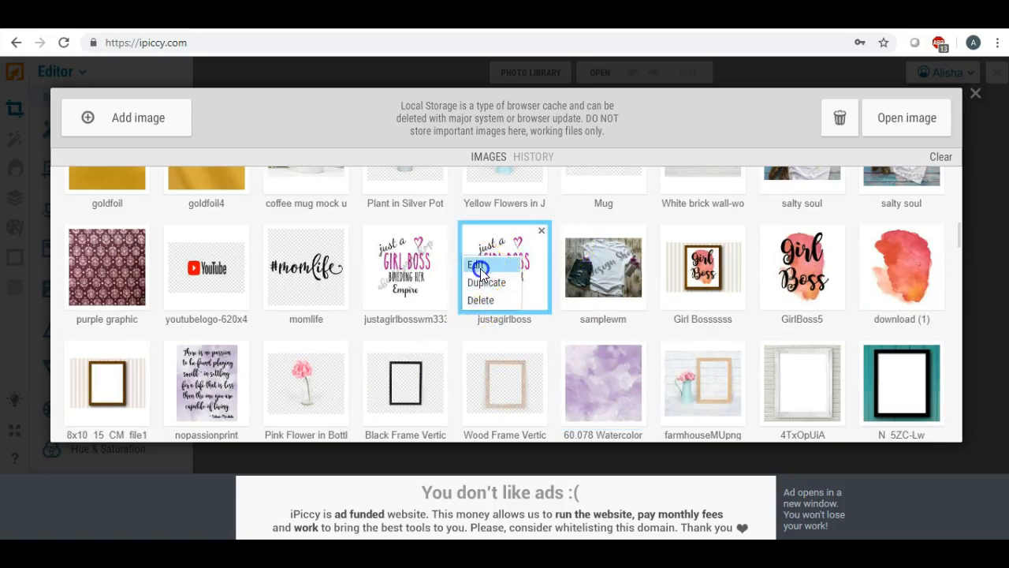
pyautogui.click(482, 267)
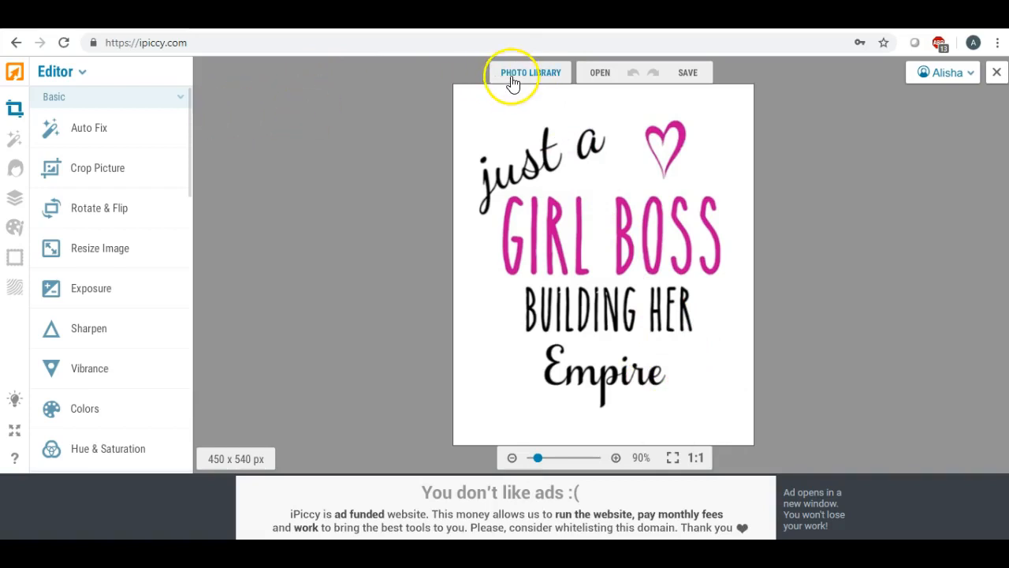
# - Upload the GBWM watermark image from the Desktop into the Editor's layer images
pyautogui.click(15, 198)
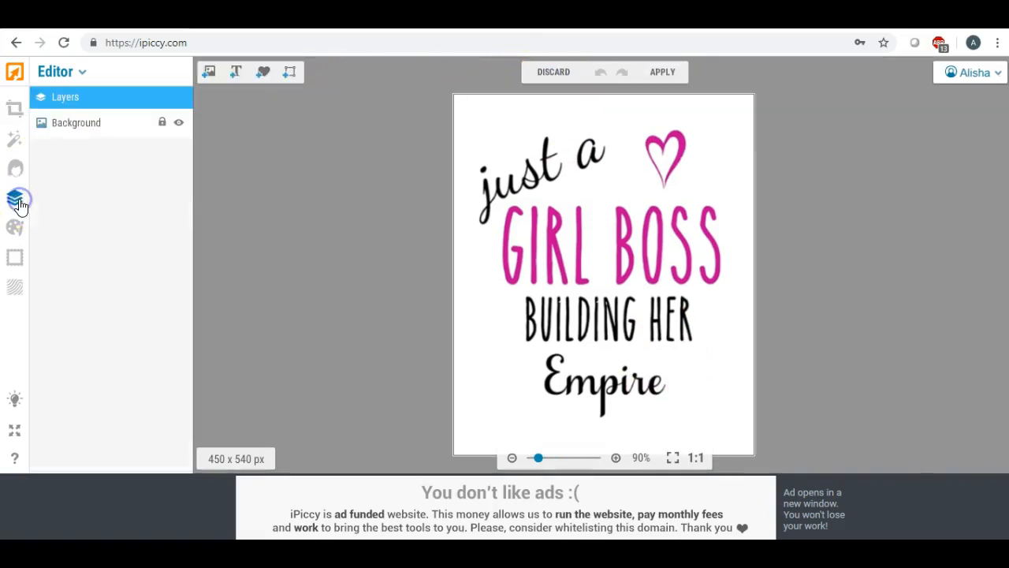
pyautogui.click(210, 72)
pyautogui.click(85, 115)
pyautogui.click(78, 128)
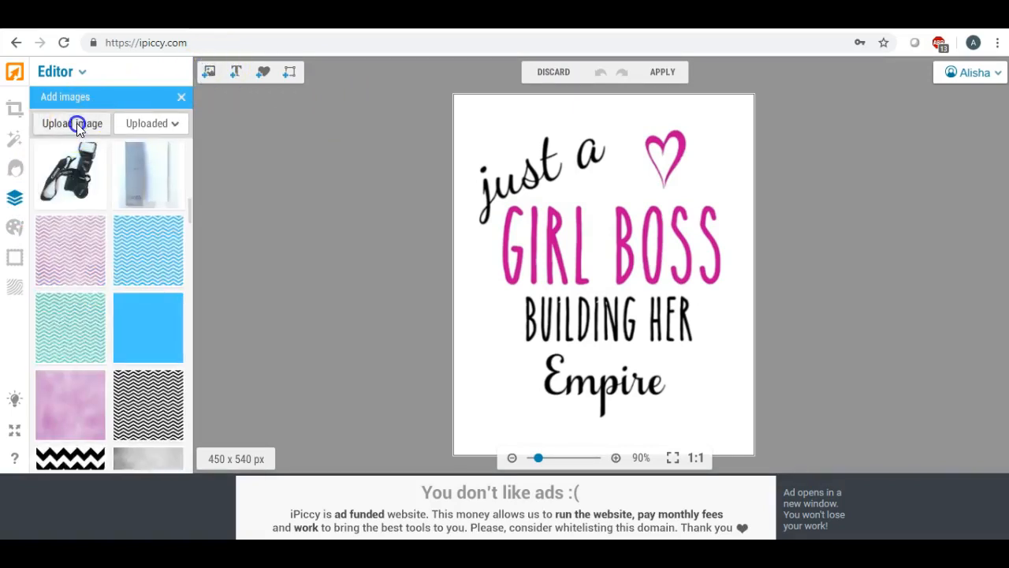
pyautogui.click(344, 173)
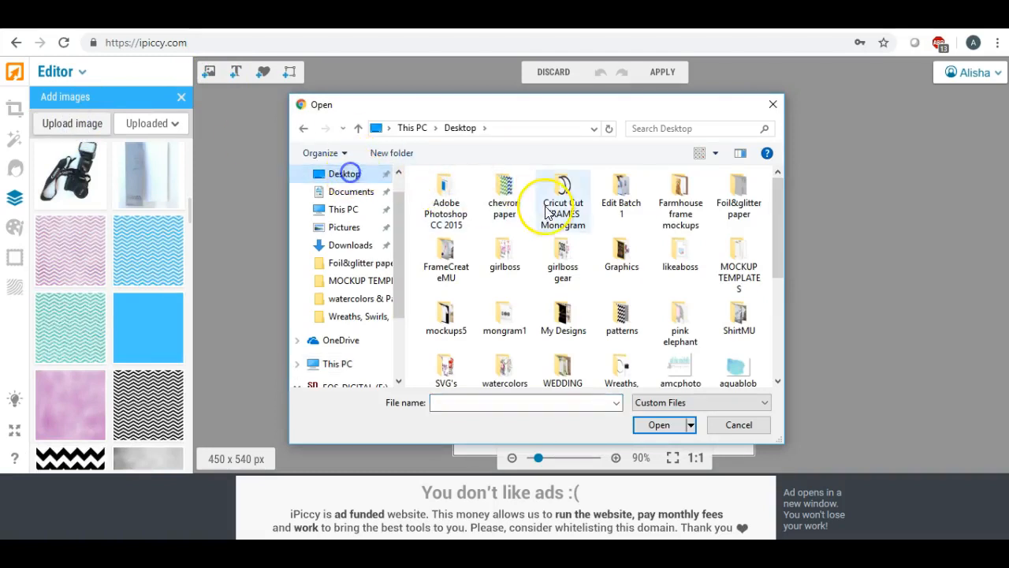
pyautogui.scroll(-3, 550, 212)
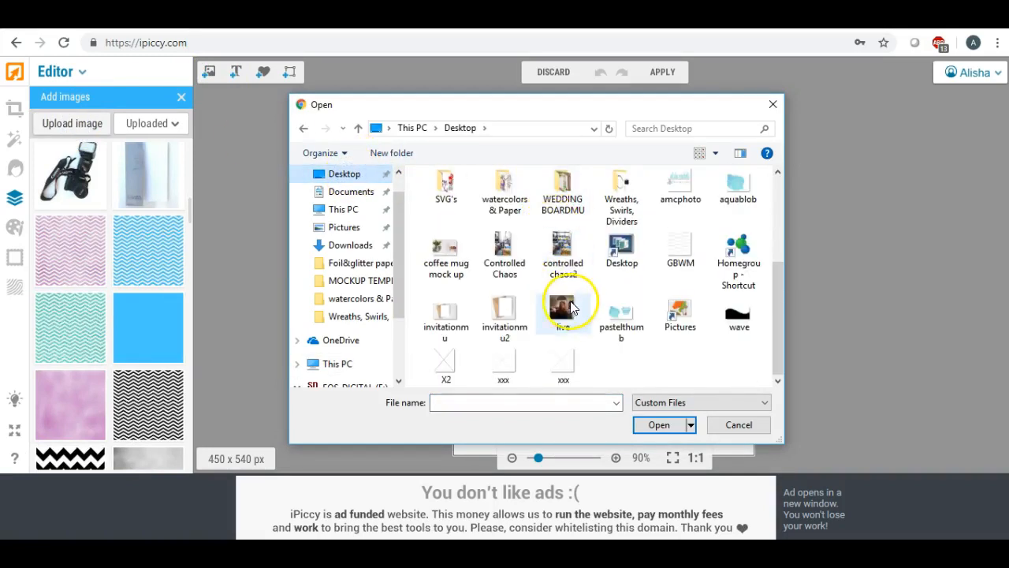
pyautogui.scroll(3, 570, 306)
pyautogui.scroll(-1, 570, 306)
pyautogui.scroll(2, 572, 308)
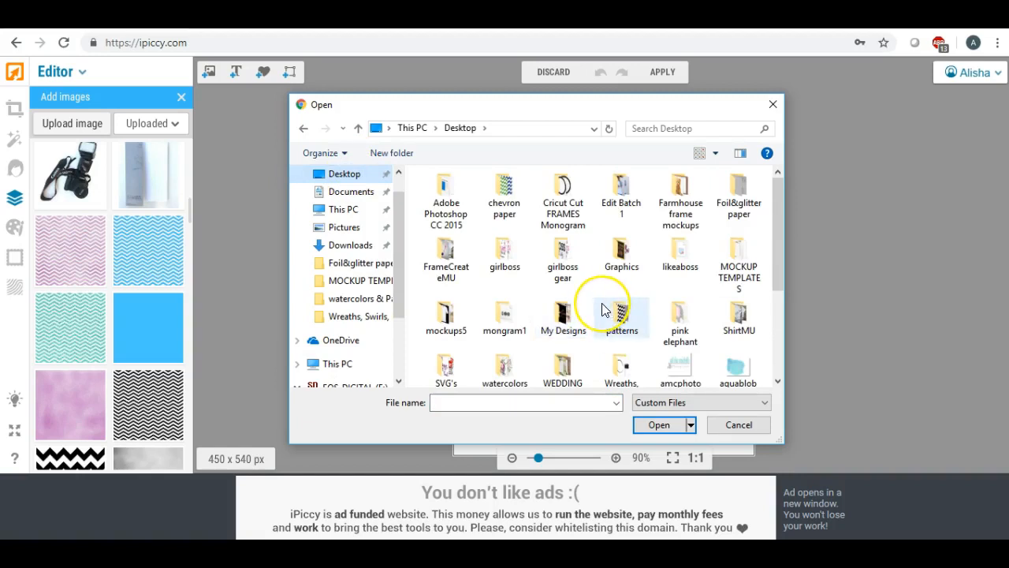
pyautogui.scroll(-3, 604, 309)
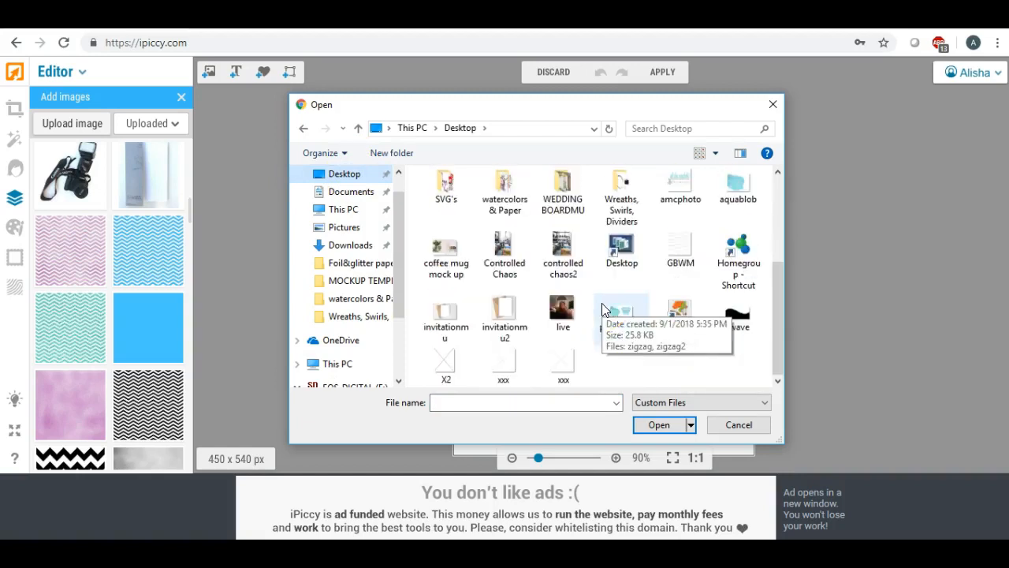
pyautogui.doubleClick(676, 241)
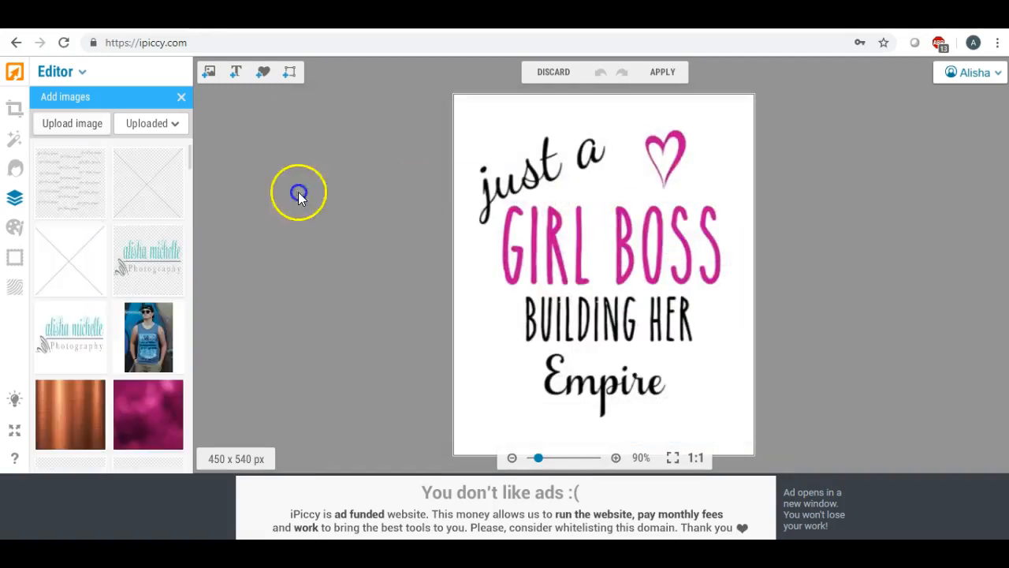
# - Place the GBWM watermark on the design and stretch it across nearly the full width and height of the canvas
pyautogui.moveTo(57, 175); pyautogui.dragTo(533, 176)
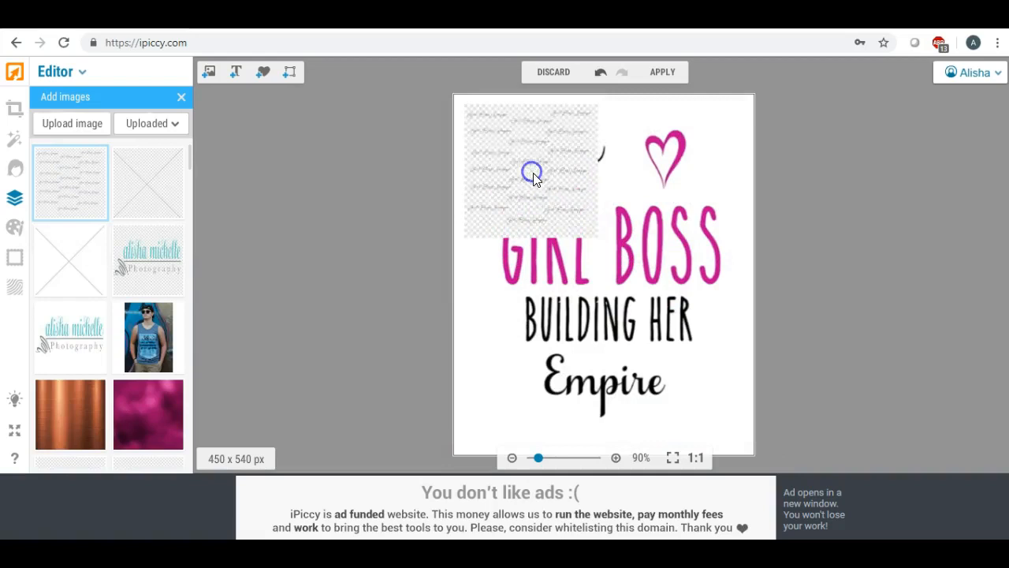
pyautogui.click(584, 176)
pyautogui.moveTo(599, 174); pyautogui.dragTo(746, 173)
pyautogui.moveTo(604, 239); pyautogui.dragTo(619, 473)
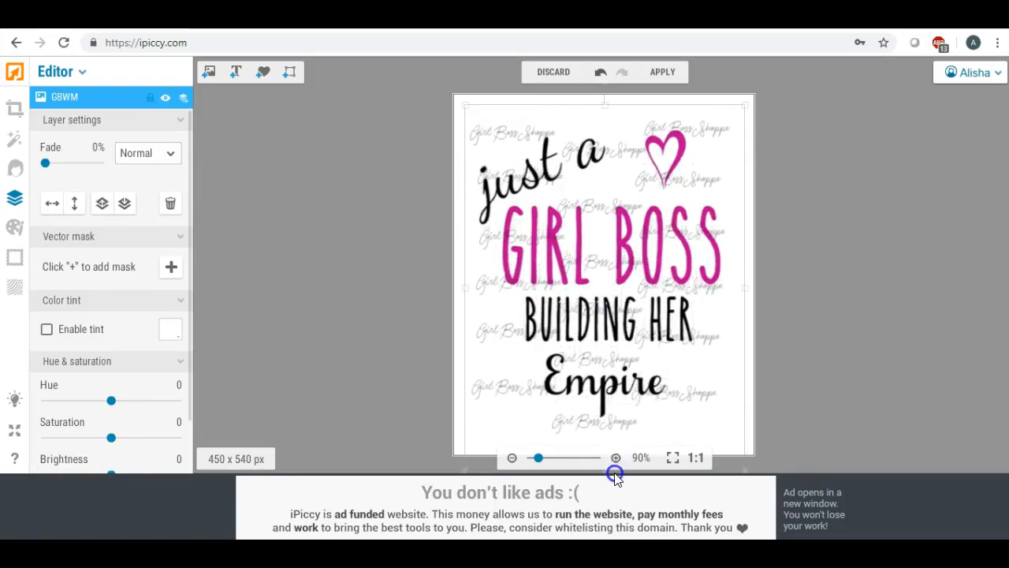
# - Fade the GBWM watermark layer to 27%
pyautogui.click(391, 234)
pyautogui.click(595, 216)
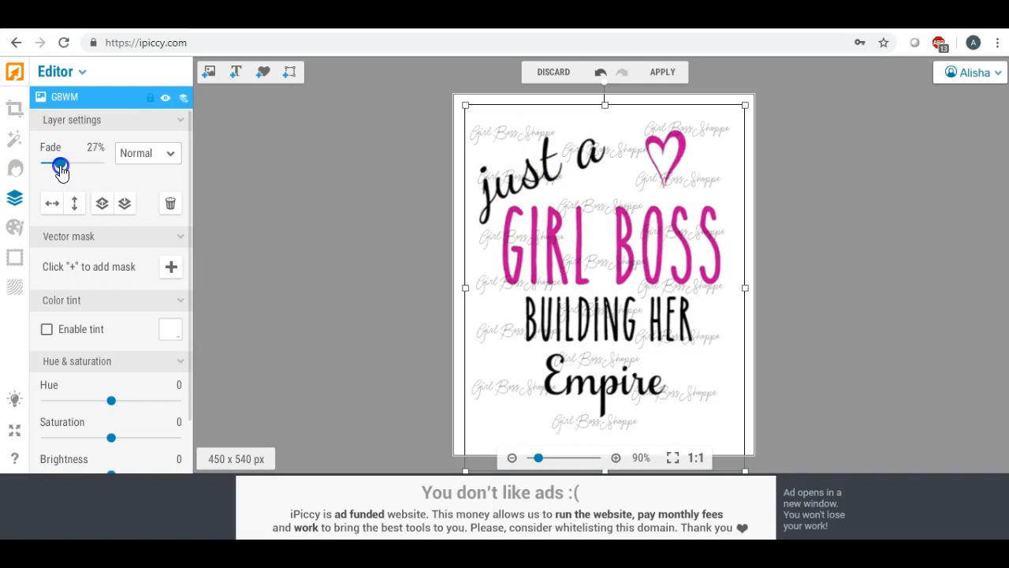
pyautogui.click(335, 186)
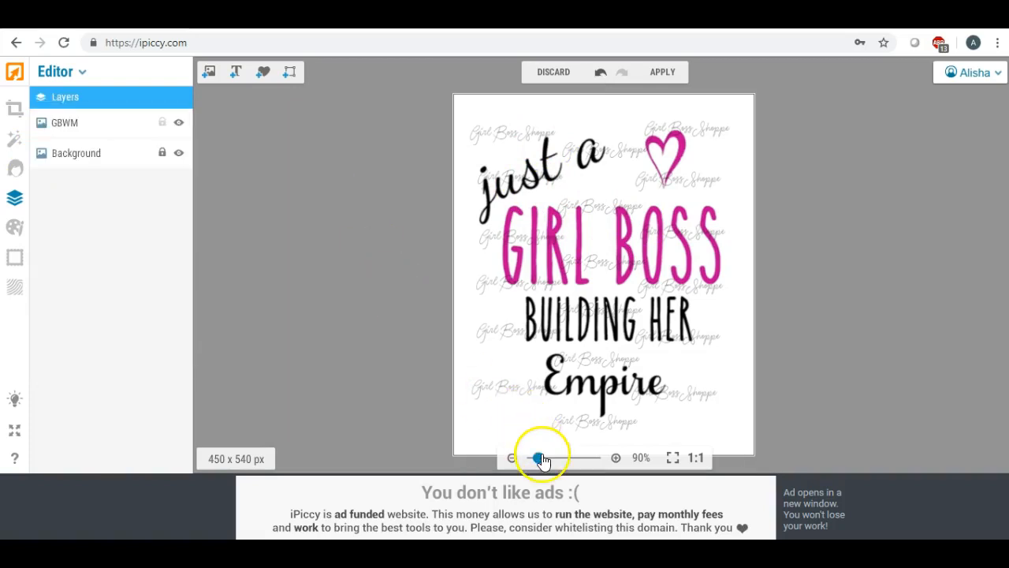
# - Check the watermark up close, and apply the changes to flatten all layers into one image
pyautogui.moveTo(539, 458); pyautogui.dragTo(550, 458)
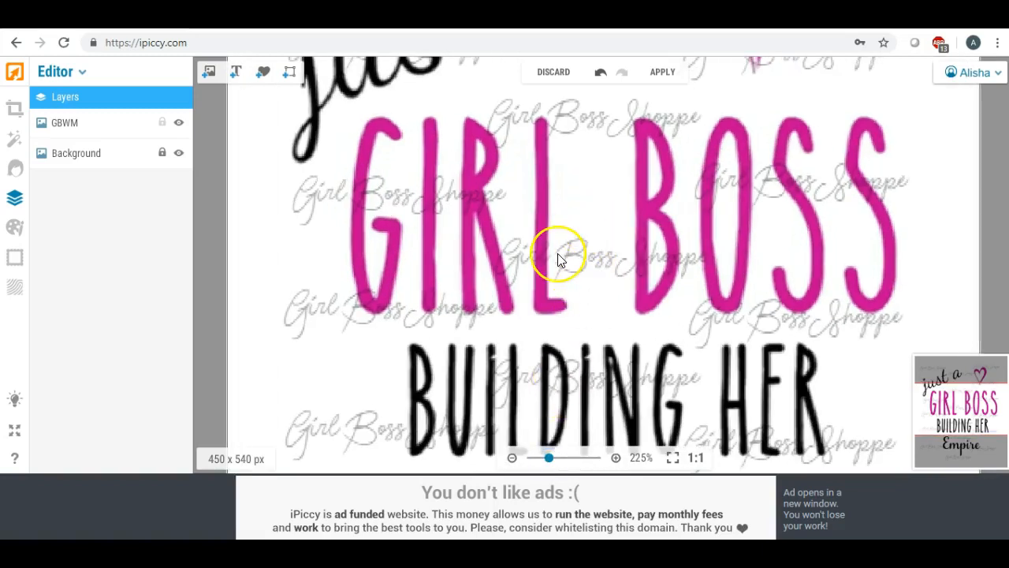
pyautogui.scroll(-3, 563, 252)
pyautogui.scroll(2, 558, 255)
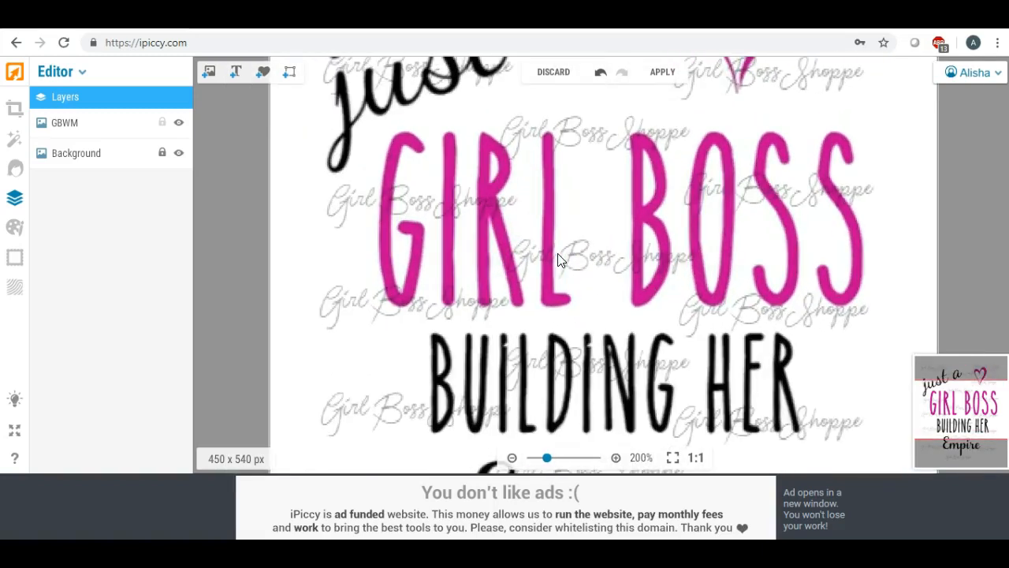
pyautogui.scroll(-2, 544, 264)
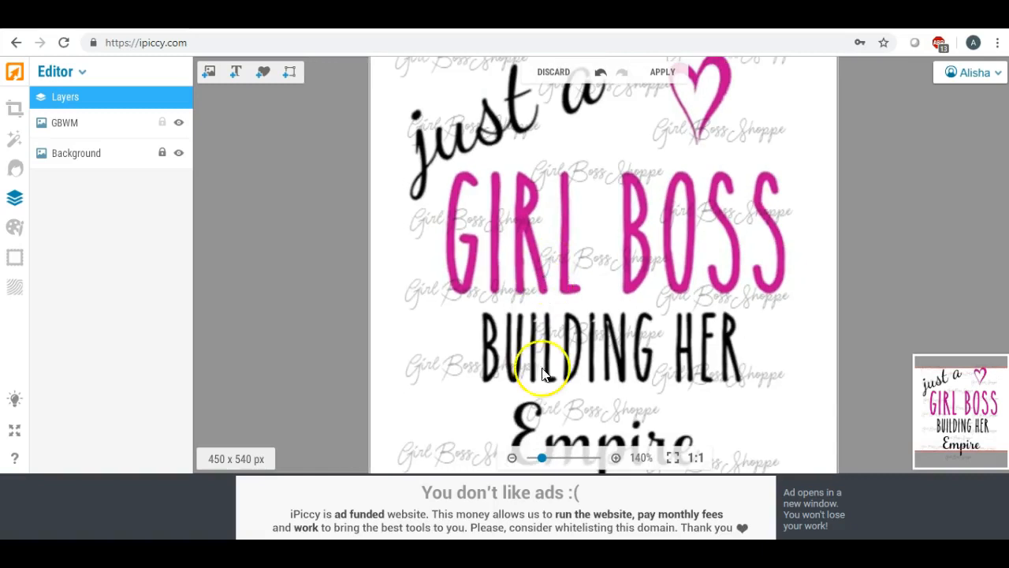
pyautogui.moveTo(543, 461); pyautogui.dragTo(538, 458)
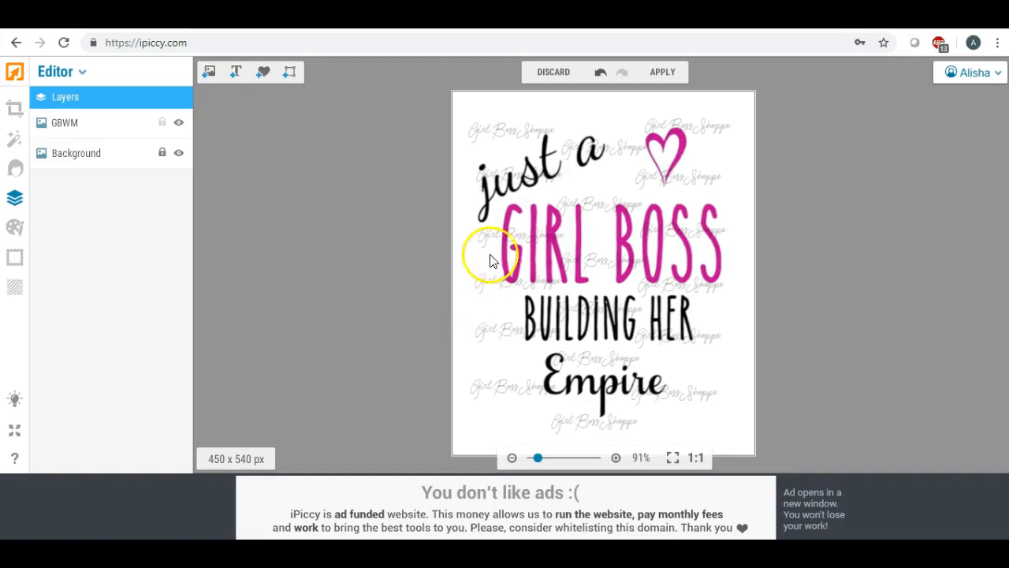
pyautogui.click(662, 71)
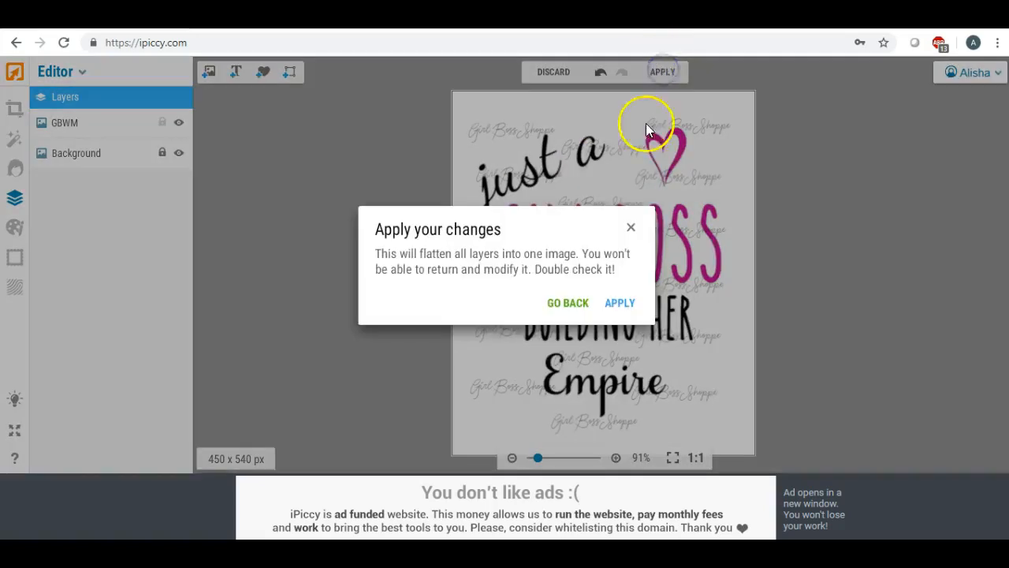
pyautogui.click(621, 304)
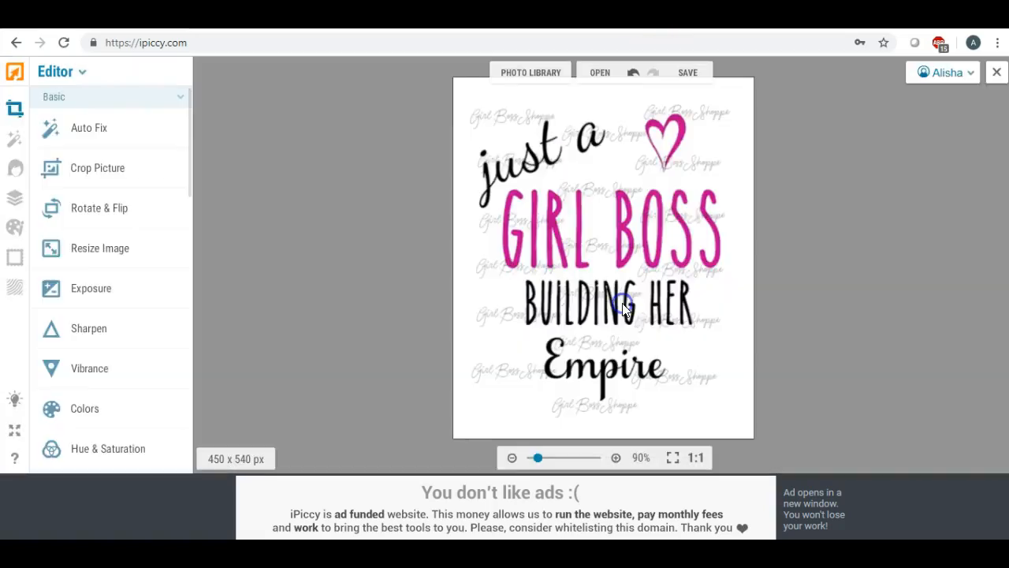
# - Save the watermarked design to the Desktop as a JPG named justagirlbosswm2
pyautogui.click(691, 72)
pyautogui.click(683, 110)
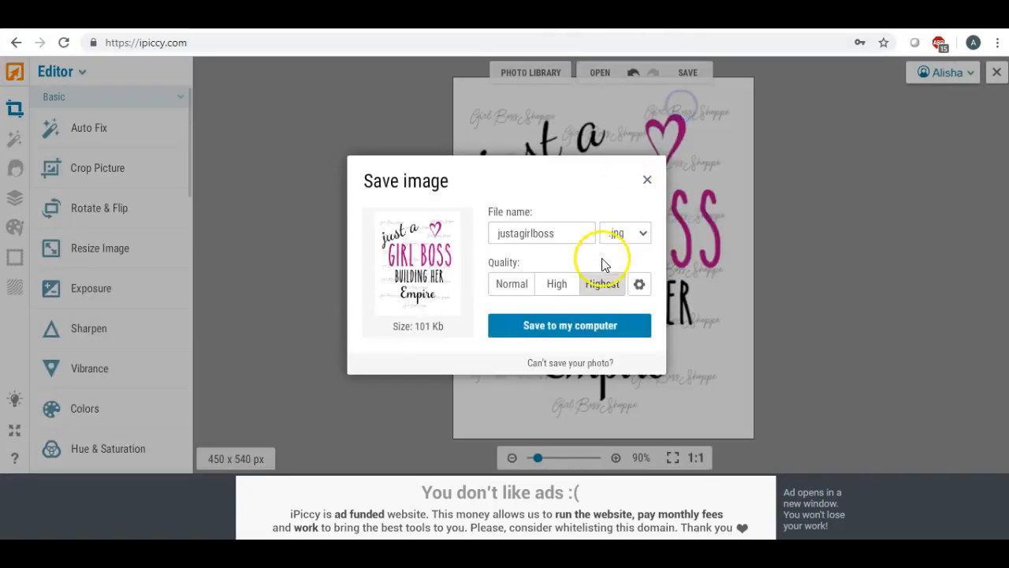
pyautogui.moveTo(567, 234); pyautogui.dragTo(460, 231)
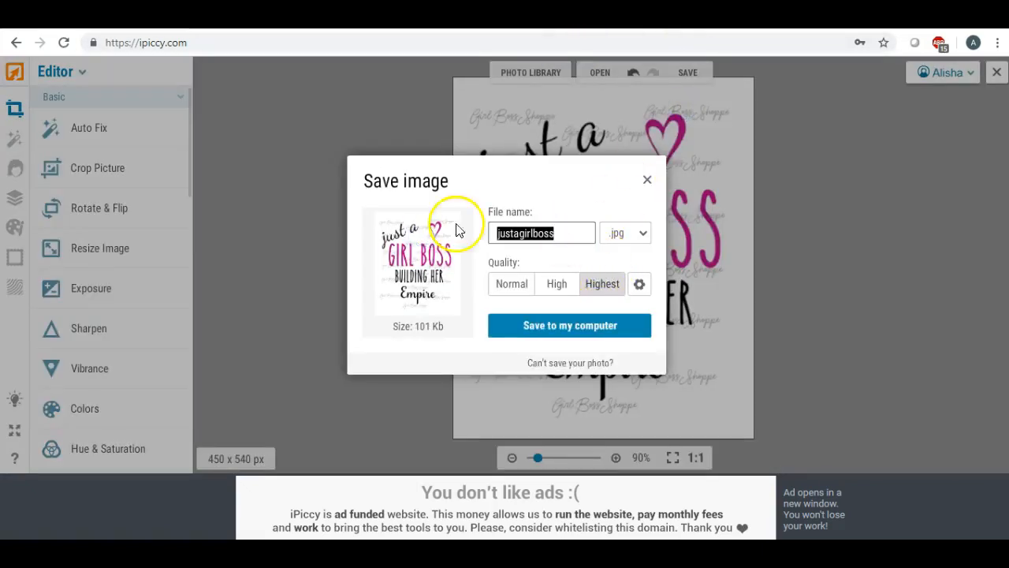
pyautogui.click(566, 231)
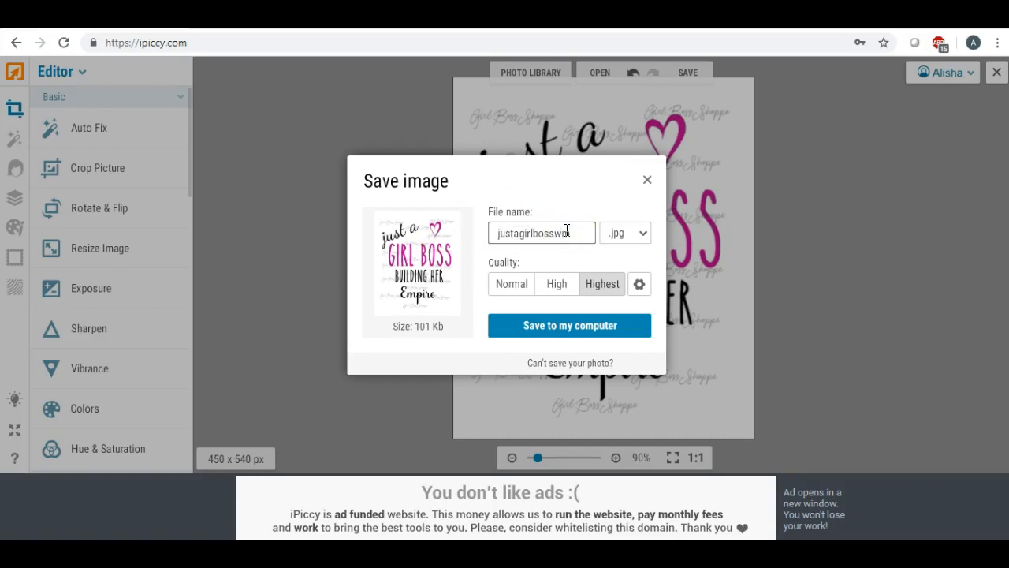
pyautogui.click(556, 327)
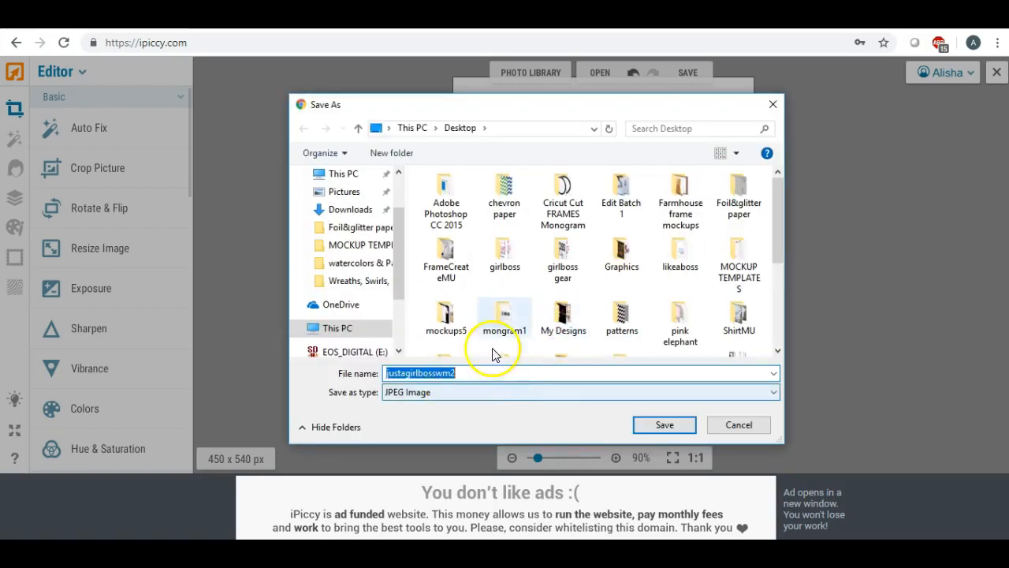
pyautogui.scroll(2, 399, 216)
pyautogui.click(344, 205)
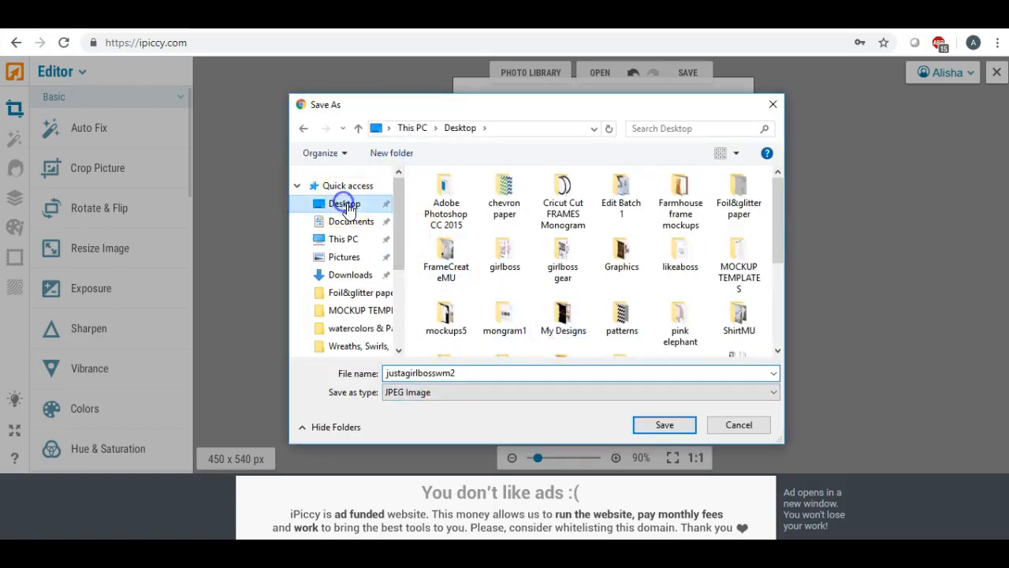
pyautogui.click(655, 424)
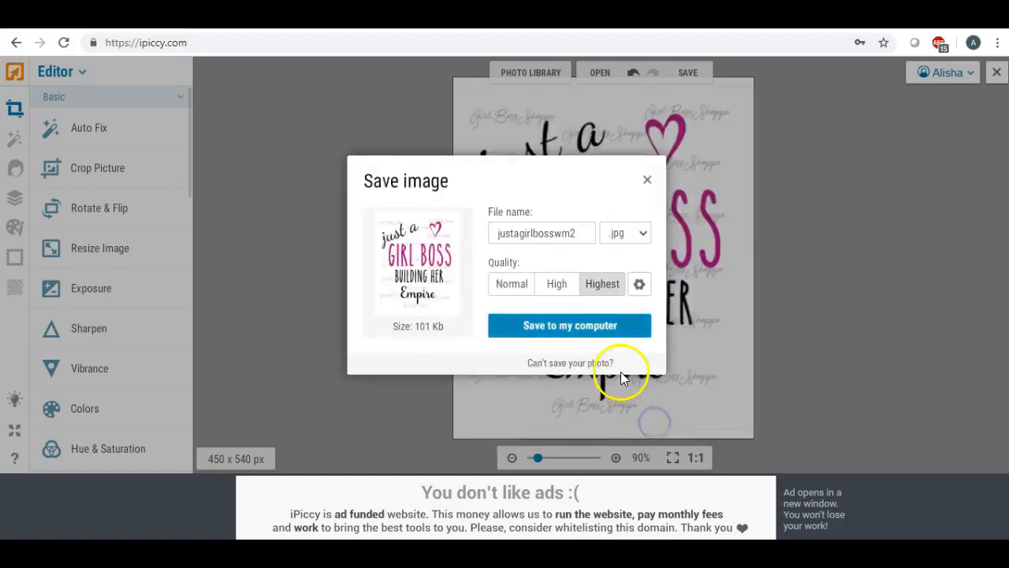
# - Switch from the photo editor to Designer mode and create a blank 1280 x 720 px design
pyautogui.click(309, 459)
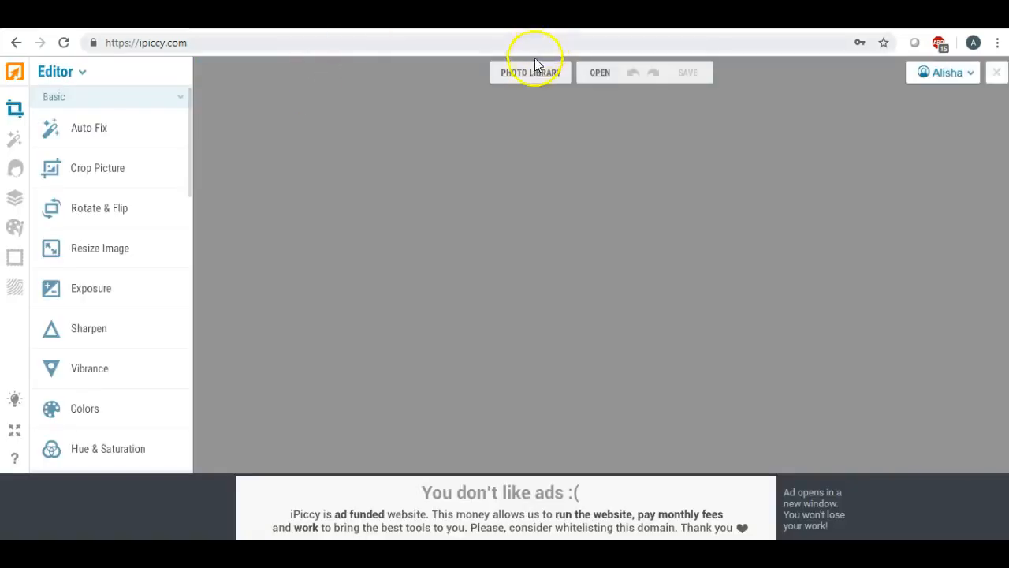
pyautogui.click(81, 72)
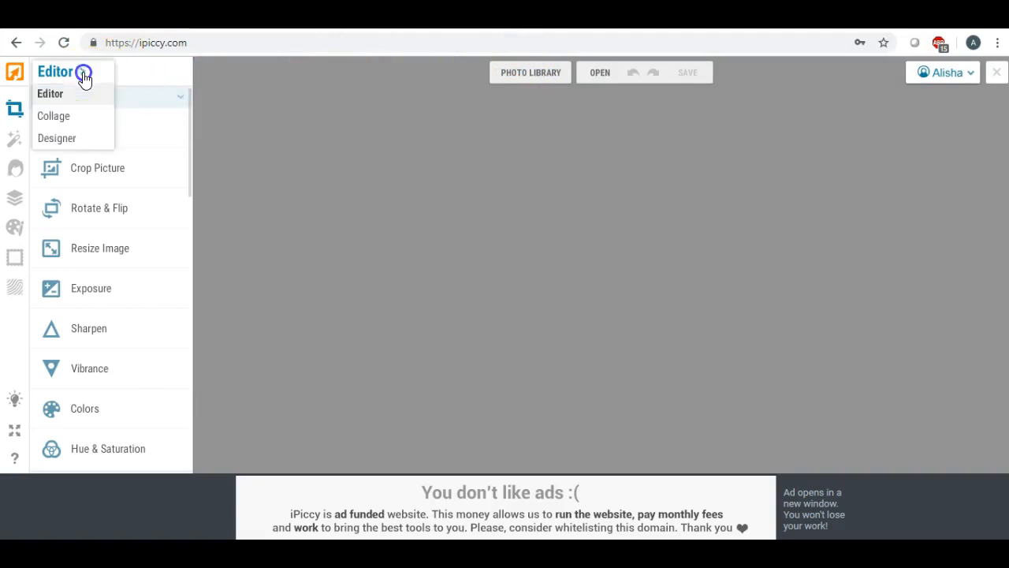
pyautogui.click(57, 138)
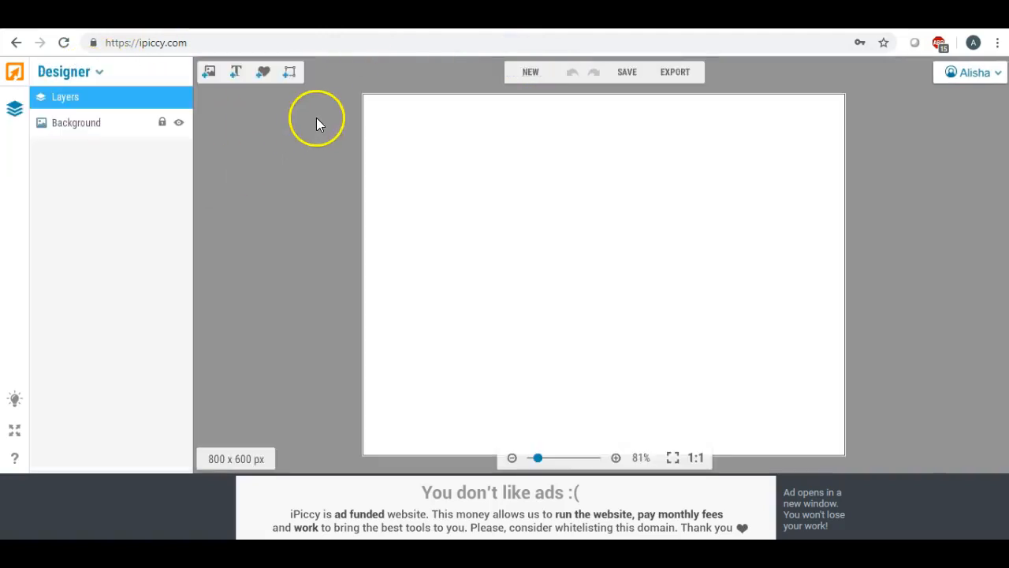
pyautogui.click(526, 71)
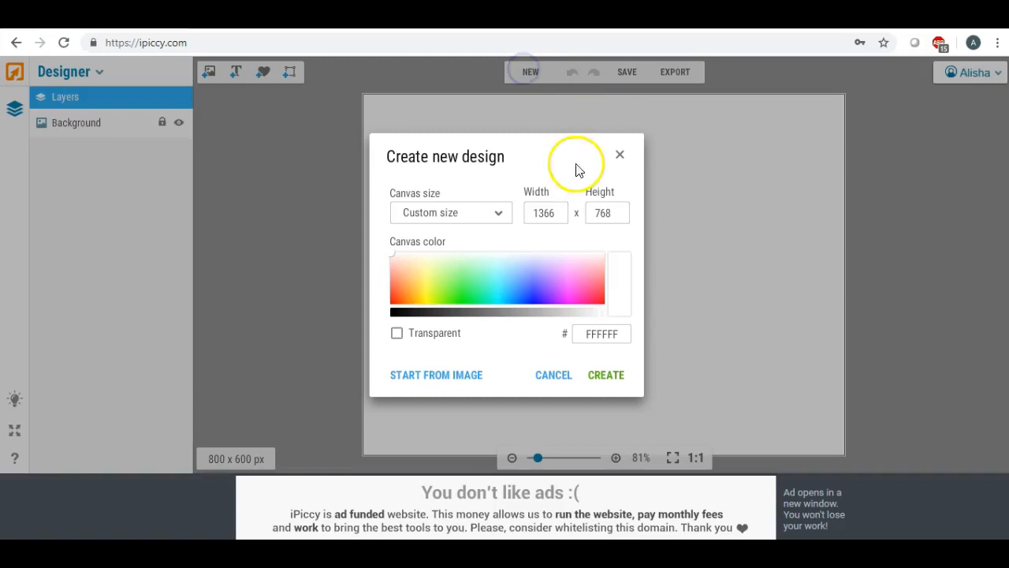
pyautogui.moveTo(555, 213); pyautogui.dragTo(481, 213)
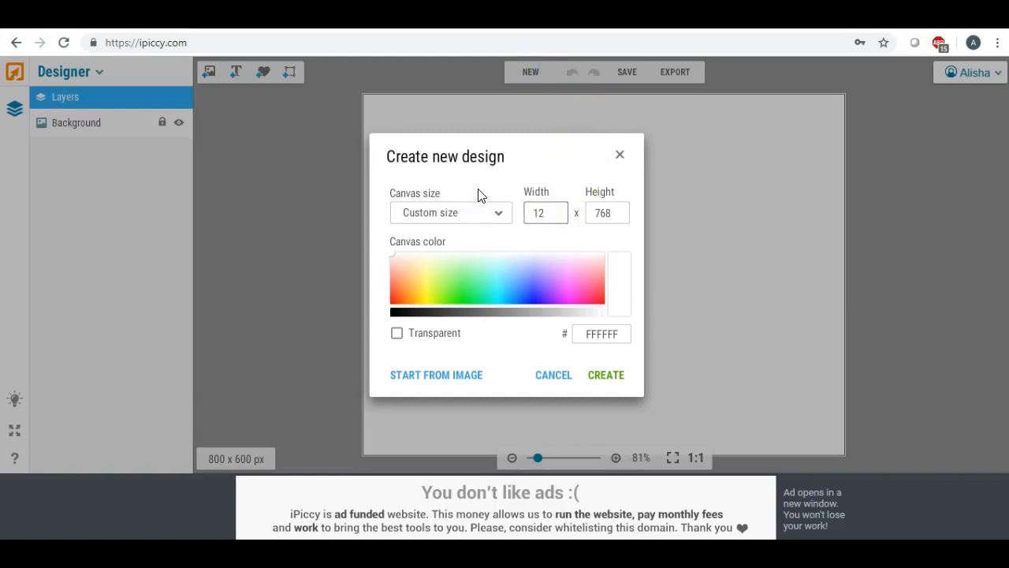
pyautogui.doubleClick(603, 211)
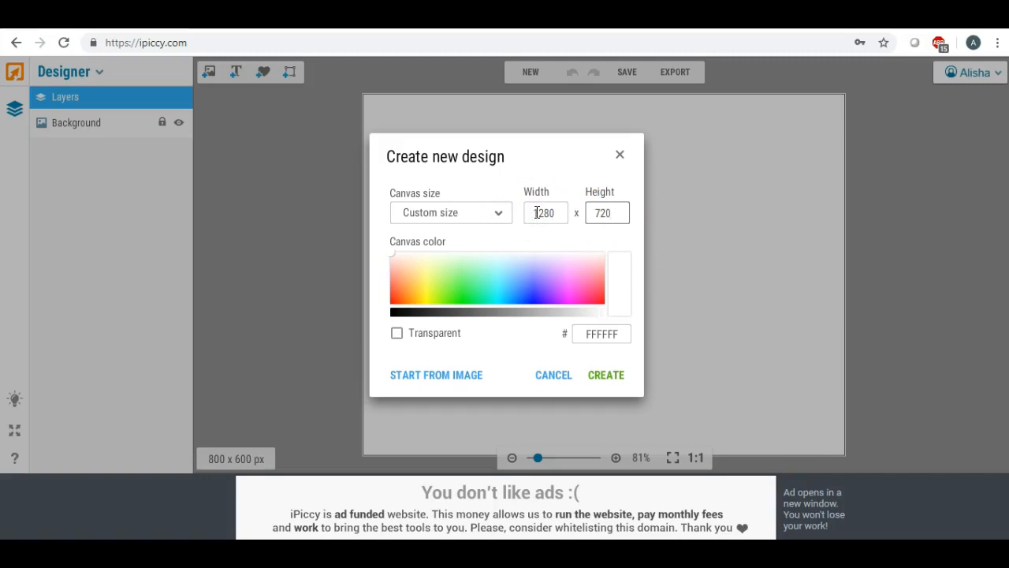
pyautogui.click(607, 374)
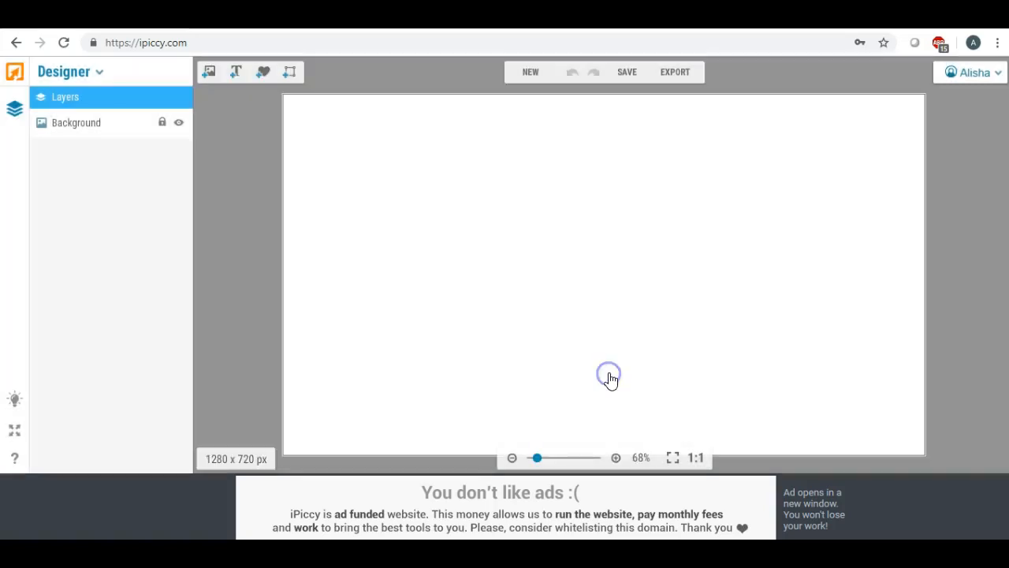
pyautogui.click(531, 72)
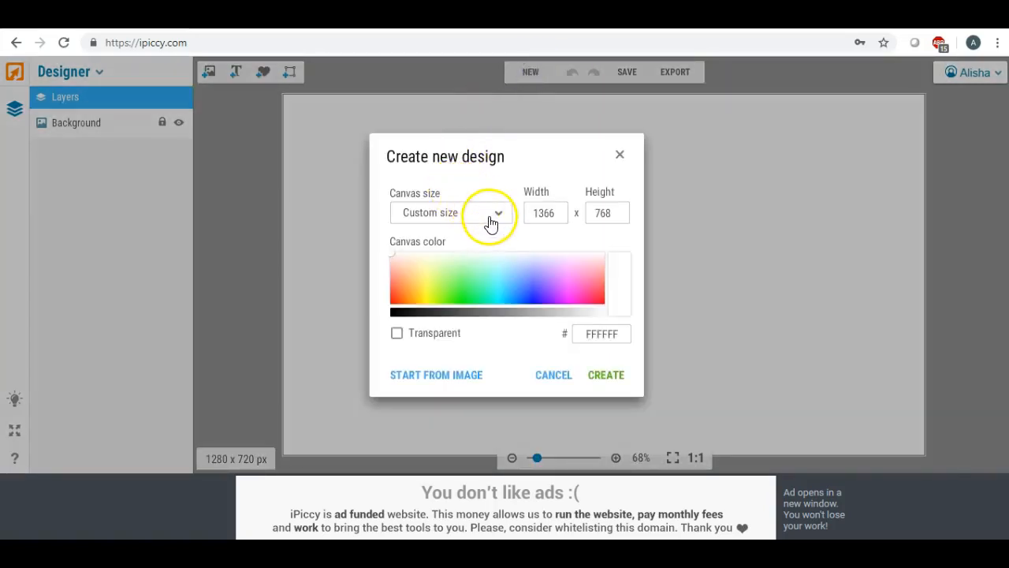
pyautogui.click(619, 154)
# - Upload the justagirlbosswm2 image from the Desktop to the design's image library
pyautogui.click(209, 71)
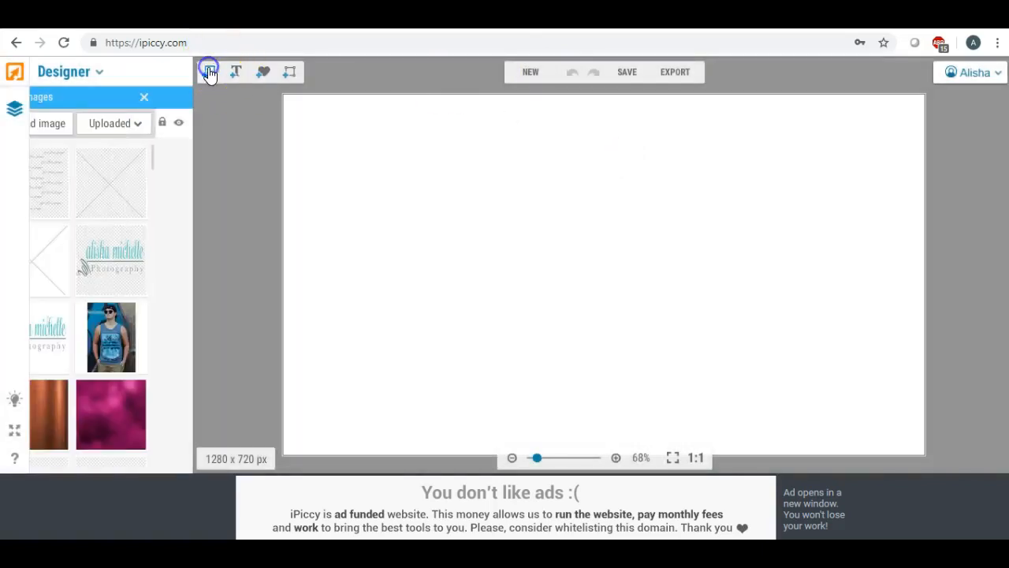
pyautogui.click(57, 125)
pyautogui.click(367, 174)
pyautogui.scroll(-3, 704, 228)
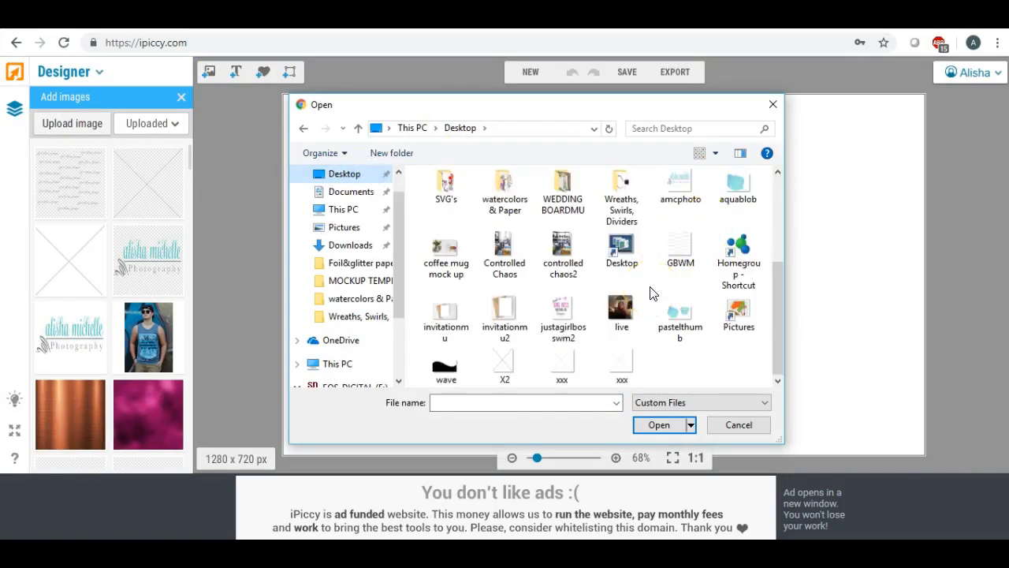
pyautogui.scroll(3, 652, 293)
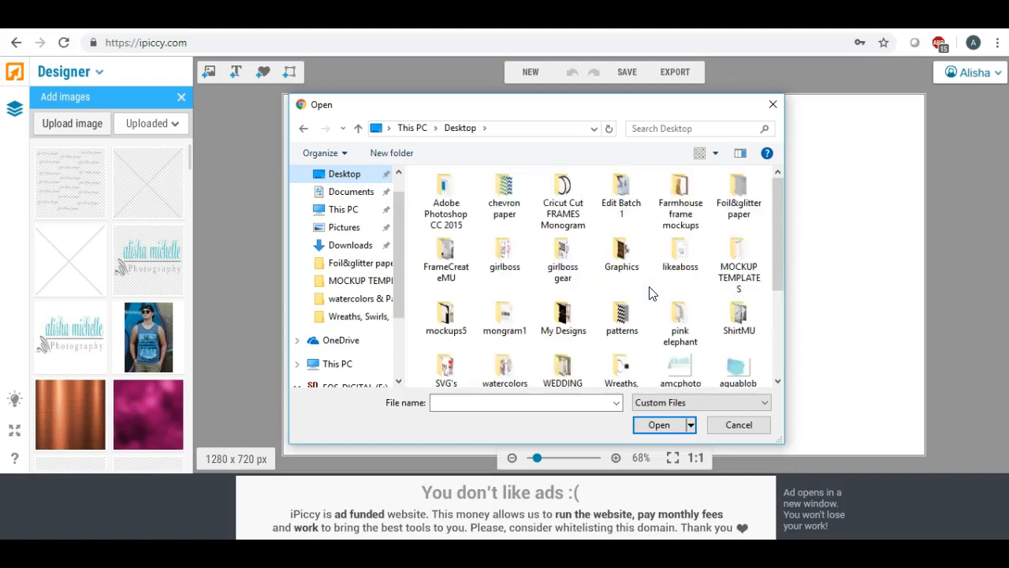
pyautogui.scroll(-2, 651, 294)
pyautogui.scroll(2, 651, 293)
pyautogui.scroll(-2, 652, 294)
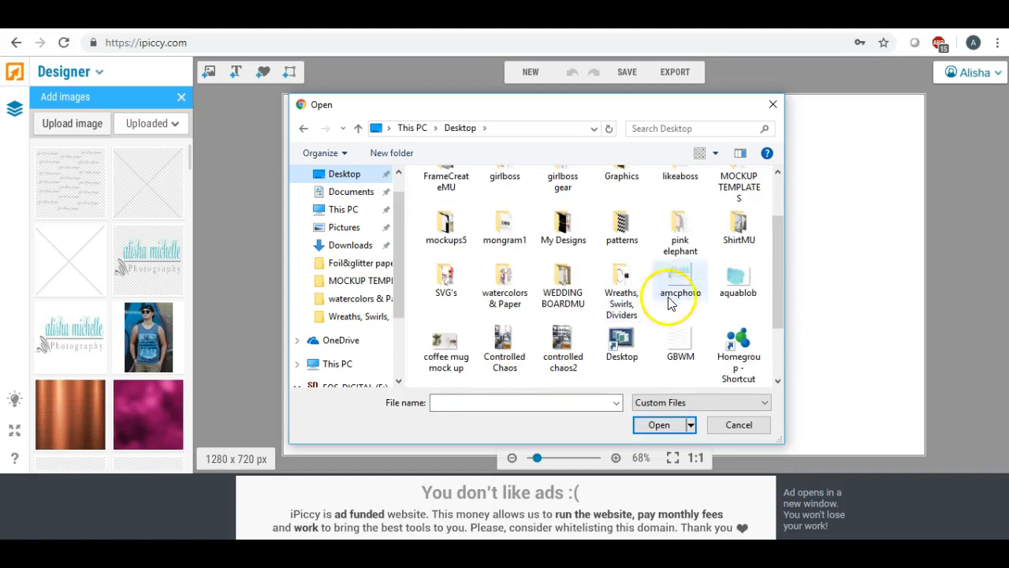
pyautogui.scroll(-2, 677, 327)
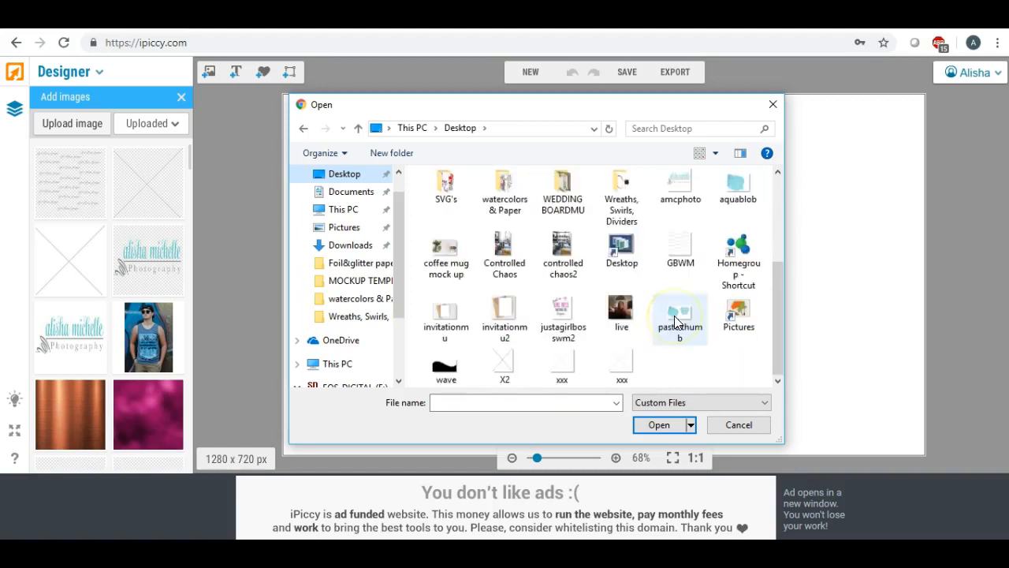
pyautogui.doubleClick(562, 309)
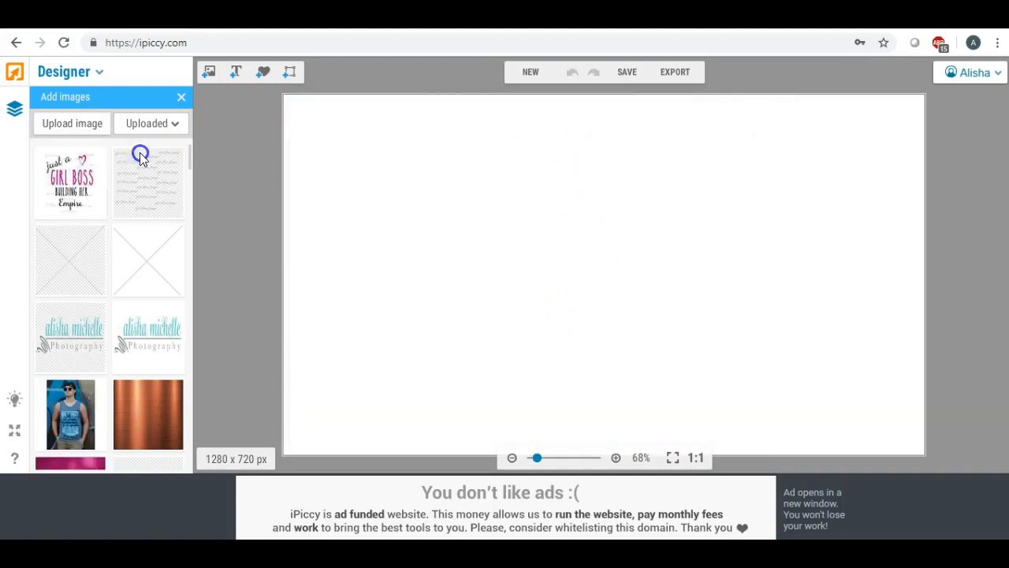
# - Place the justagirlbosswm2 image on the right side of the canvas and enlarge it to most of the canvas height
pyautogui.moveTo(57, 173); pyautogui.dragTo(685, 216)
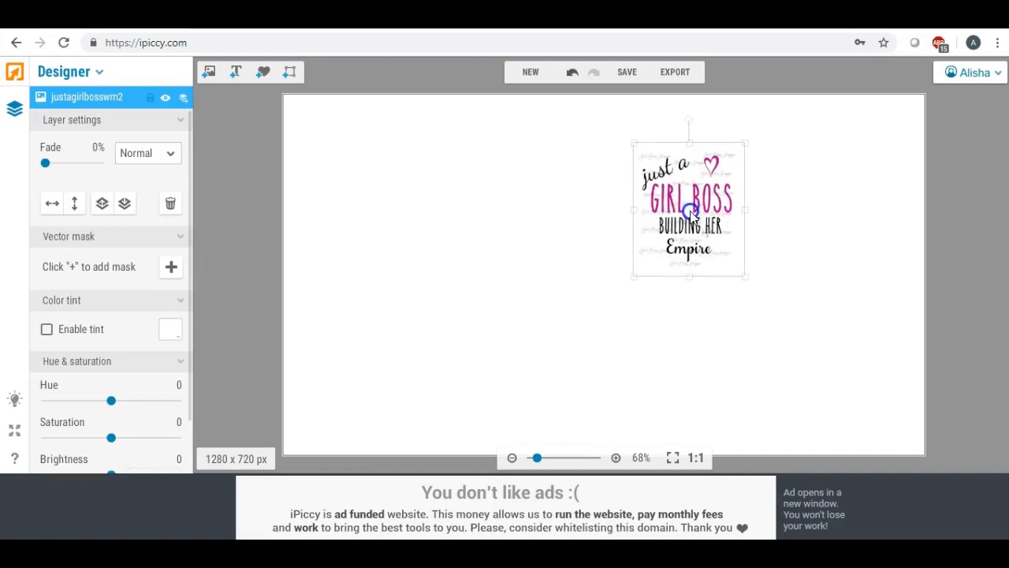
pyautogui.moveTo(744, 278); pyautogui.dragTo(921, 459)
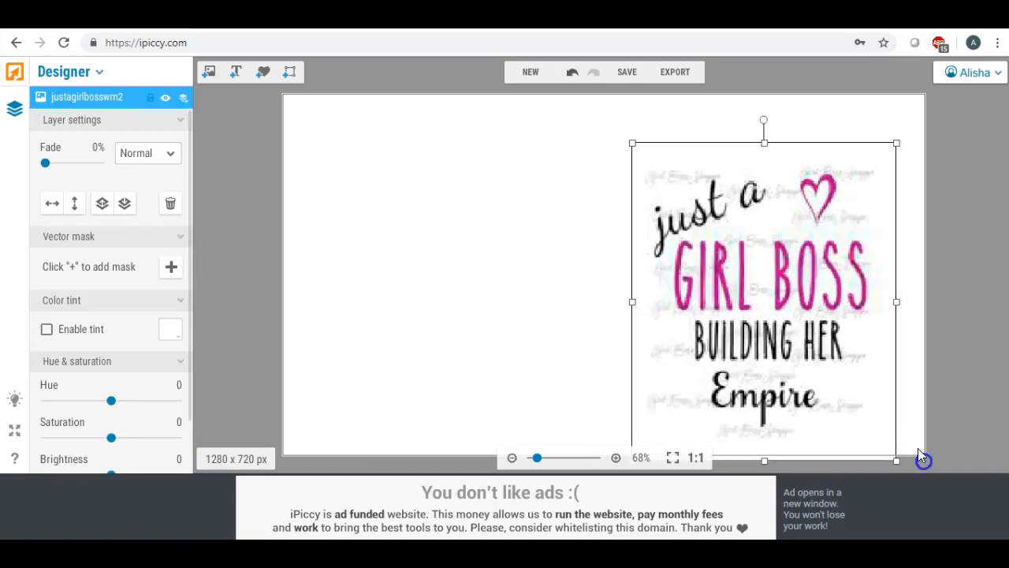
pyautogui.moveTo(777, 287); pyautogui.dragTo(722, 263)
pyautogui.click(599, 239)
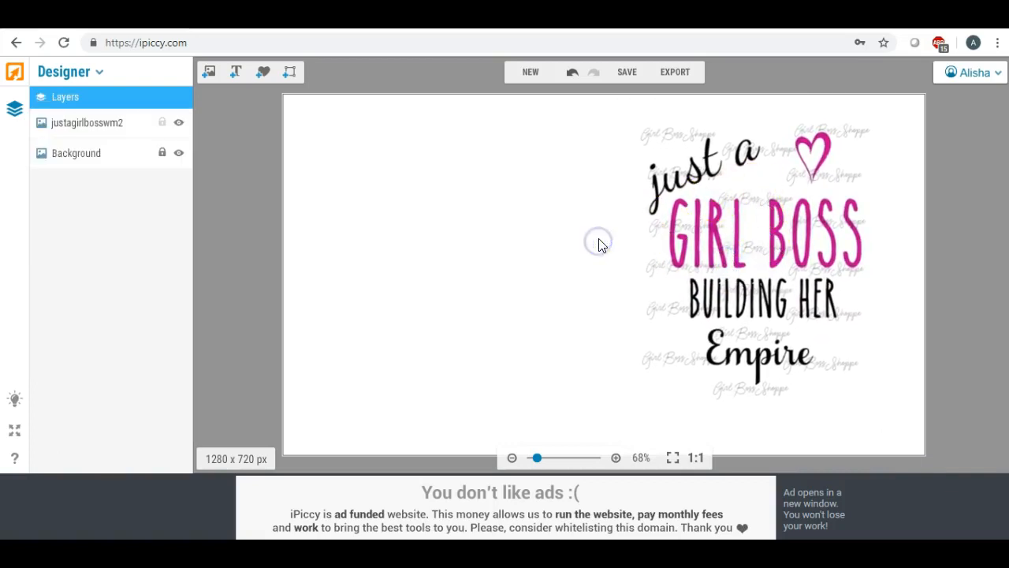